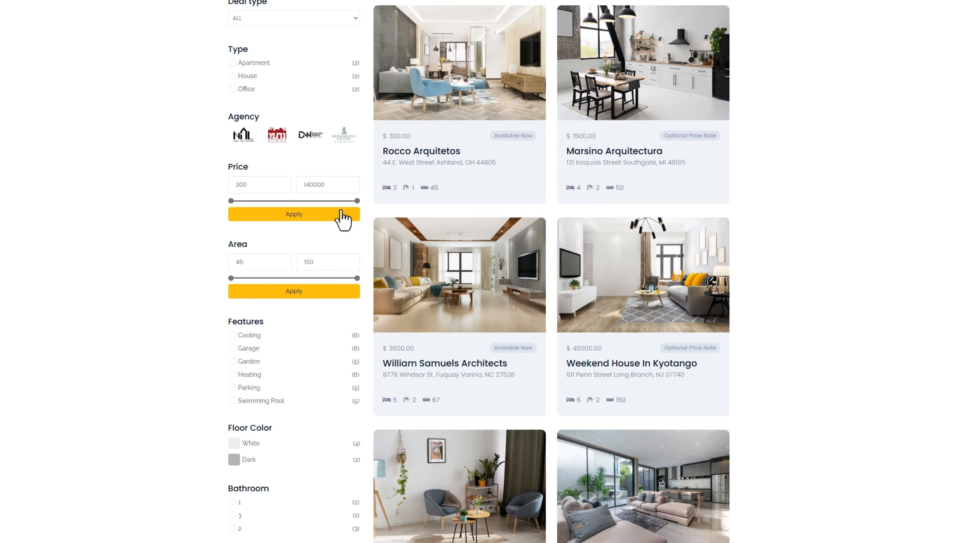
# Filter listings to a maximum price of 88371, with Cooling and White floor colour
pyautogui.moveTo(358, 201); pyautogui.dragTo(311, 202)
pyautogui.click(310, 213)
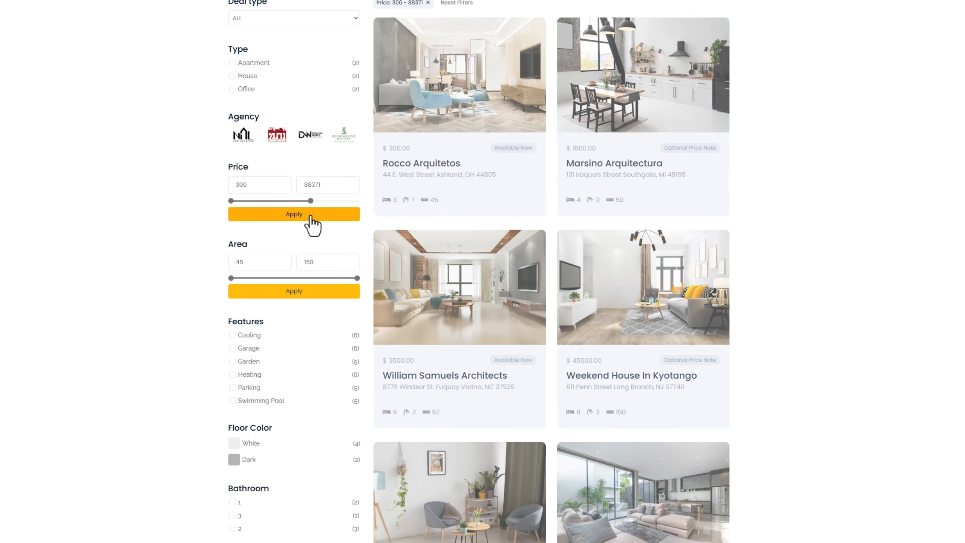
pyautogui.scroll(-3, 313, 224)
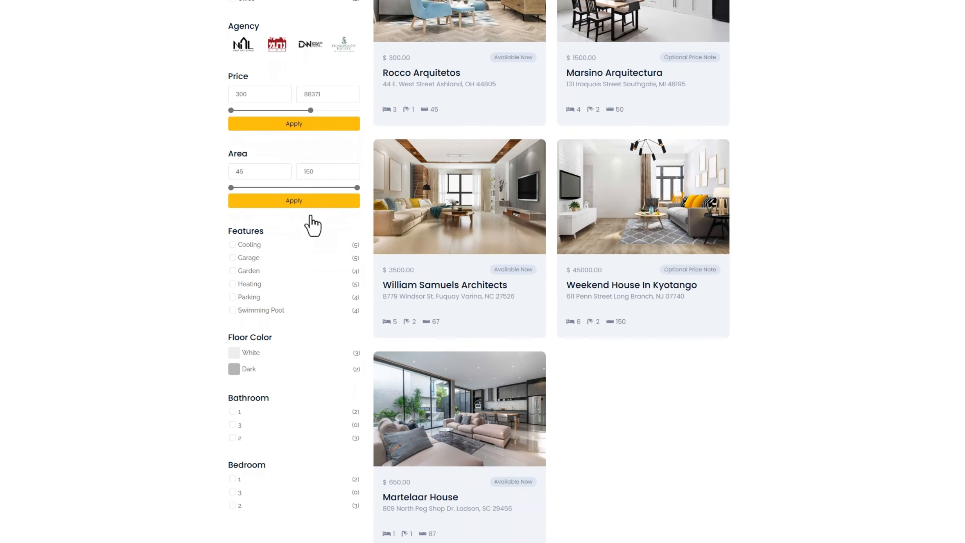
pyautogui.scroll(-2, 312, 224)
pyautogui.click(270, 201)
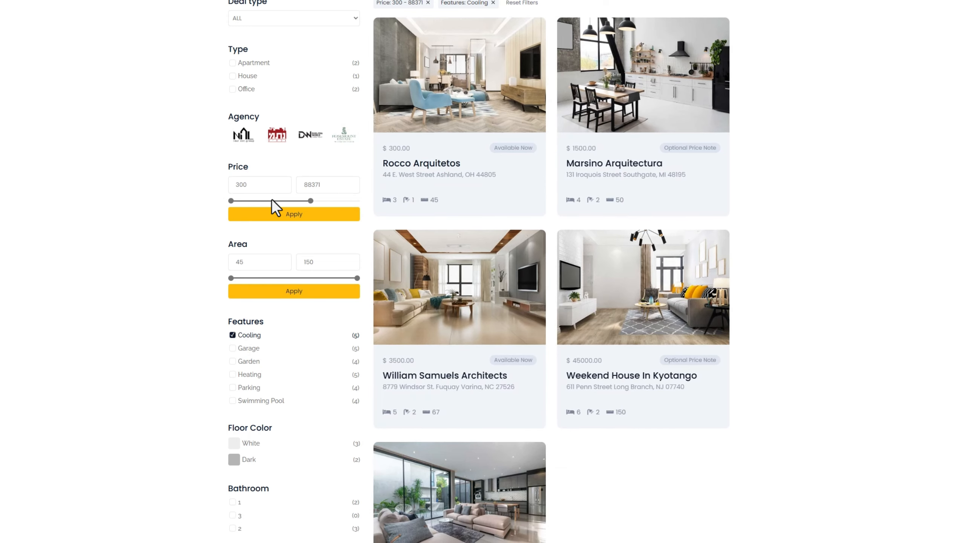
pyautogui.scroll(-3, 271, 199)
pyautogui.click(237, 309)
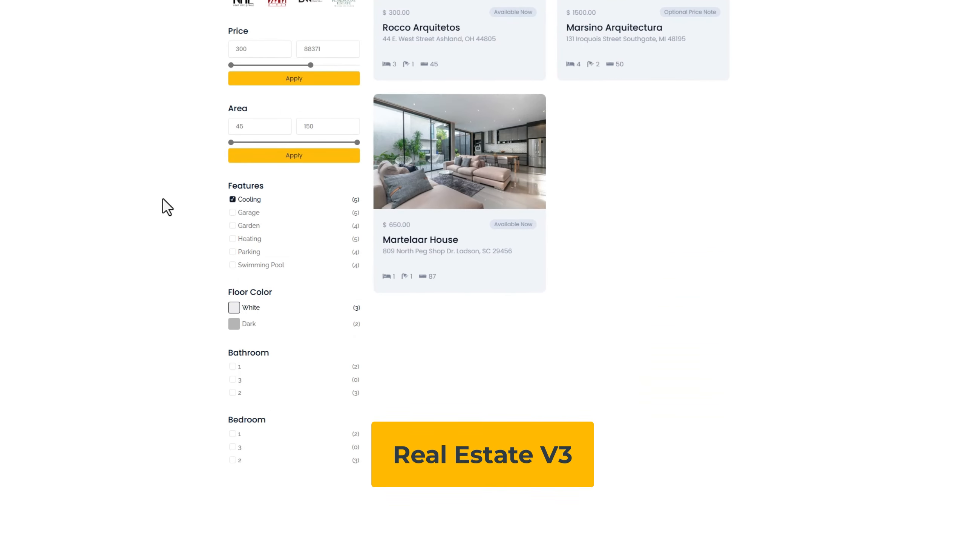
# Open the Rocco Arquitetos listing page and scroll through it
pyautogui.scroll(2, 162, 199)
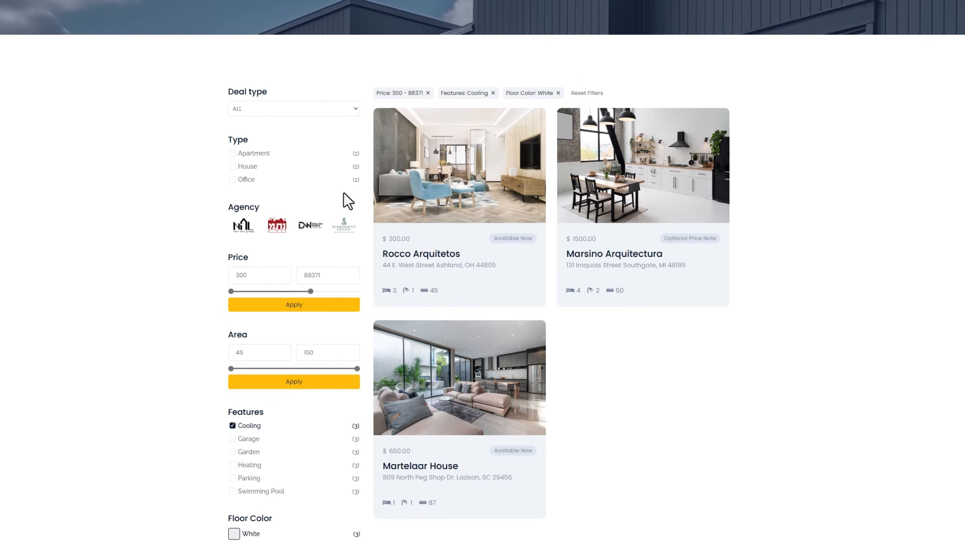
pyautogui.click(436, 171)
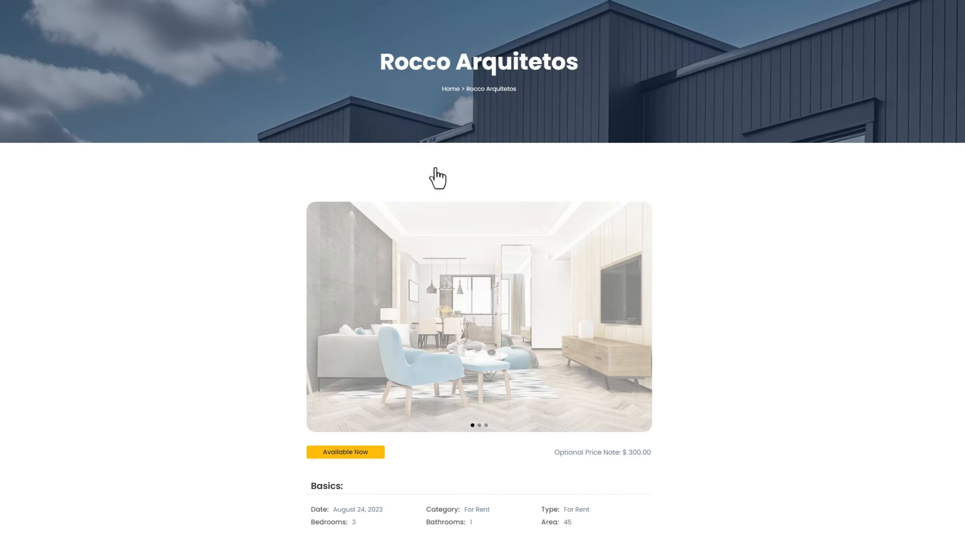
pyautogui.scroll(-2, 733, 204)
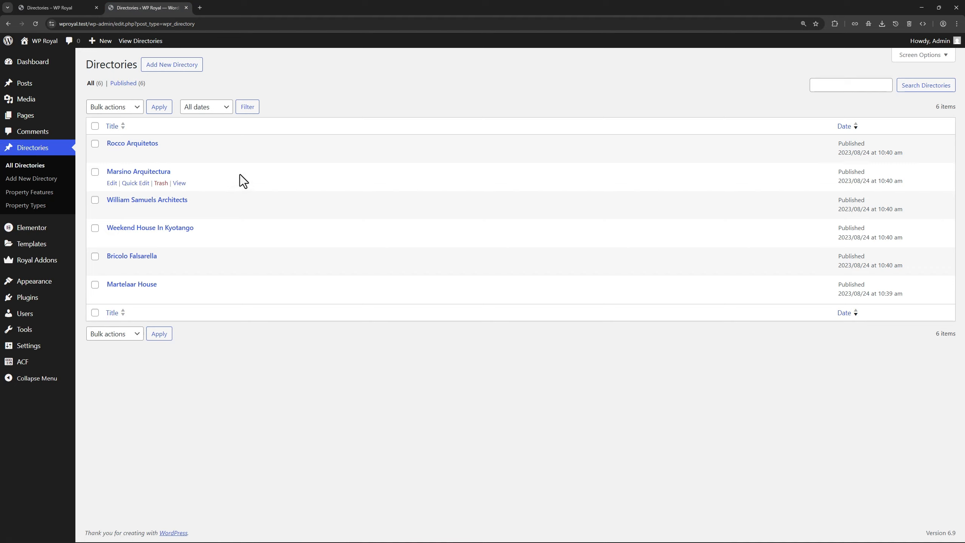
# Browse the ACF taxonomies and open the Property Details field group for editing
pyautogui.moveTo(45, 365)
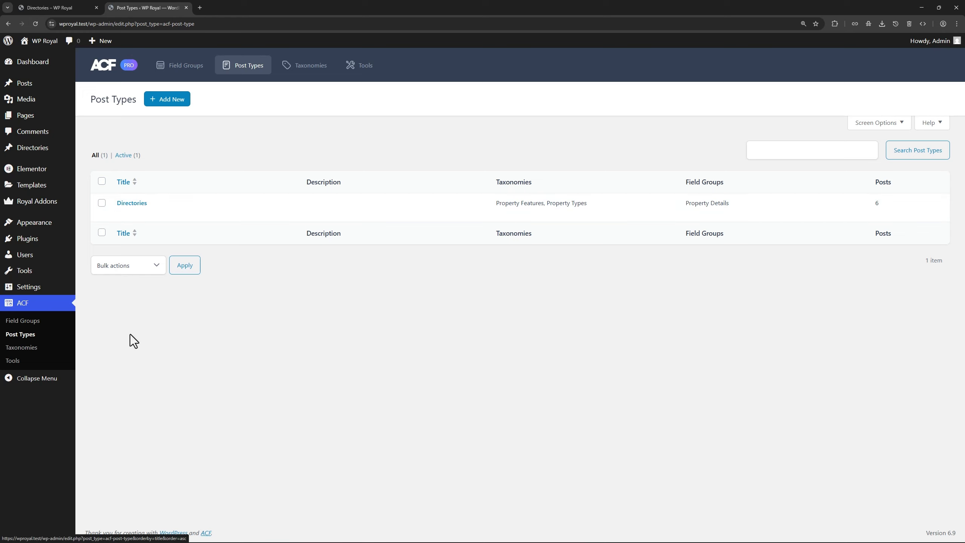
pyautogui.click(27, 348)
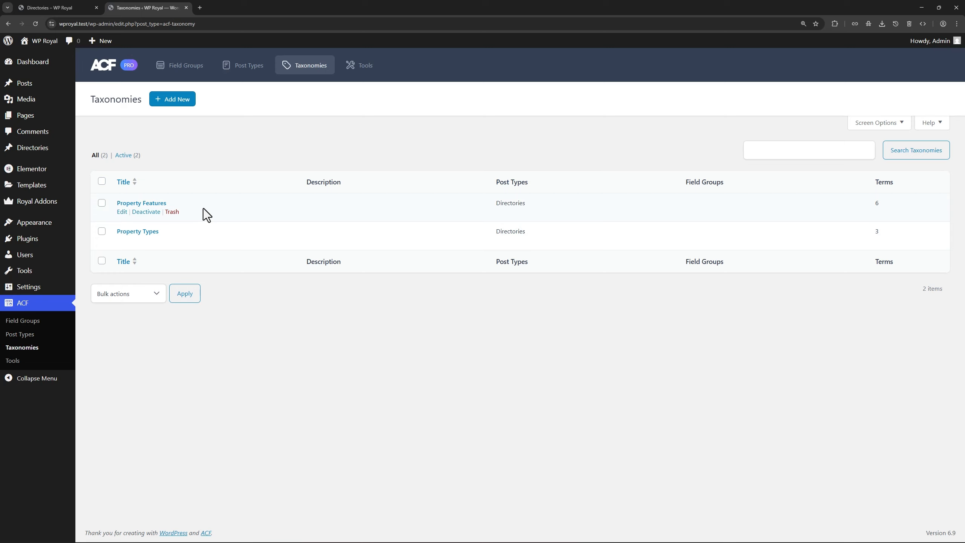
pyautogui.moveTo(51, 155)
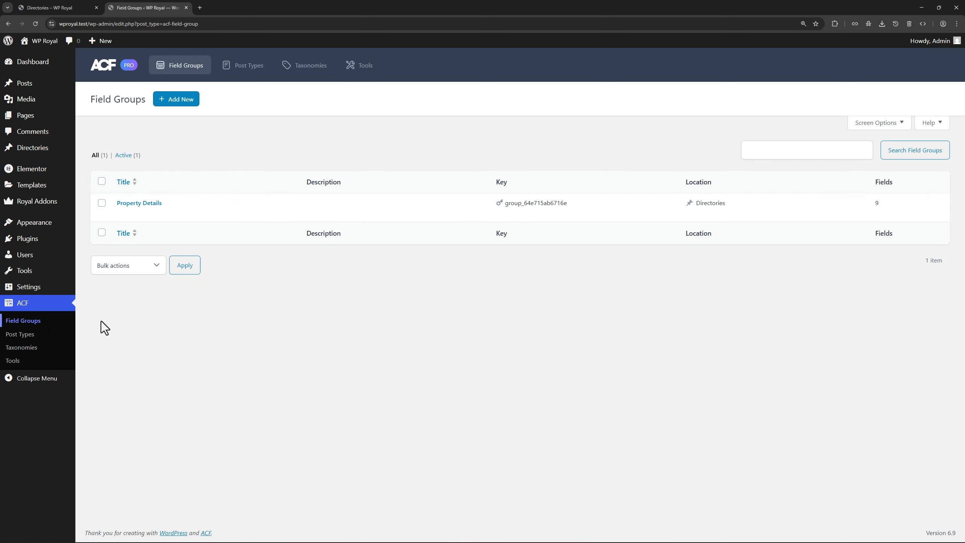
pyautogui.moveTo(225, 207)
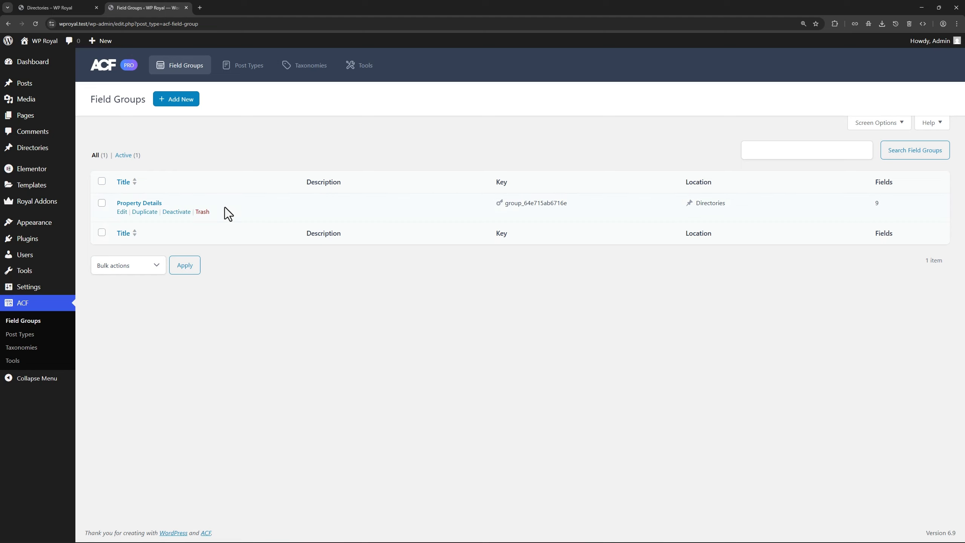
pyautogui.click(154, 204)
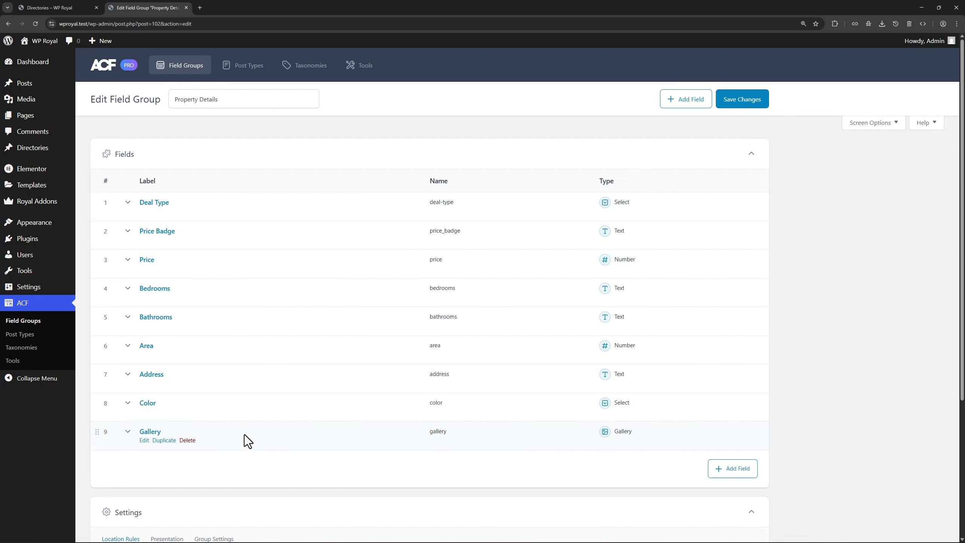
# Review the front-end Rocco Arquitetos listing page
pyautogui.click(73, 12)
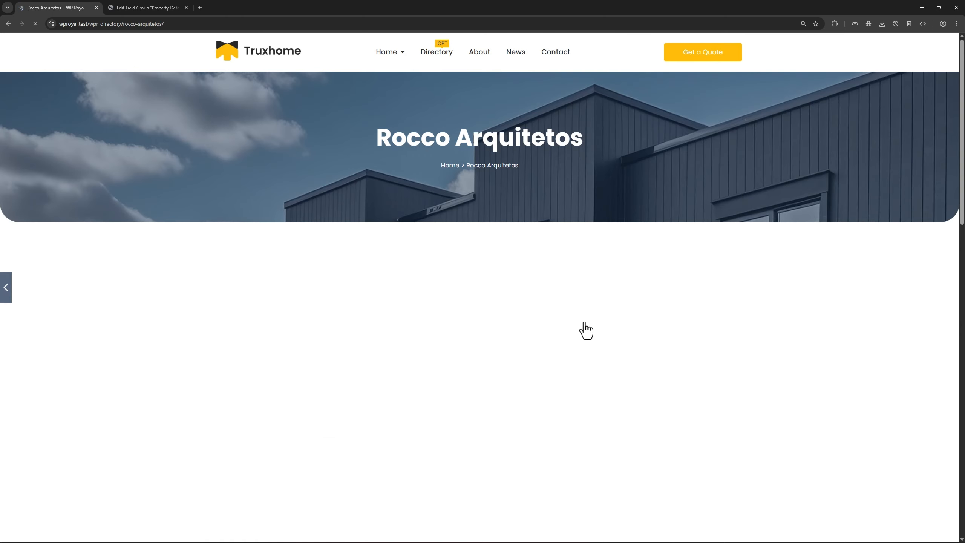
pyautogui.scroll(-5, 725, 308)
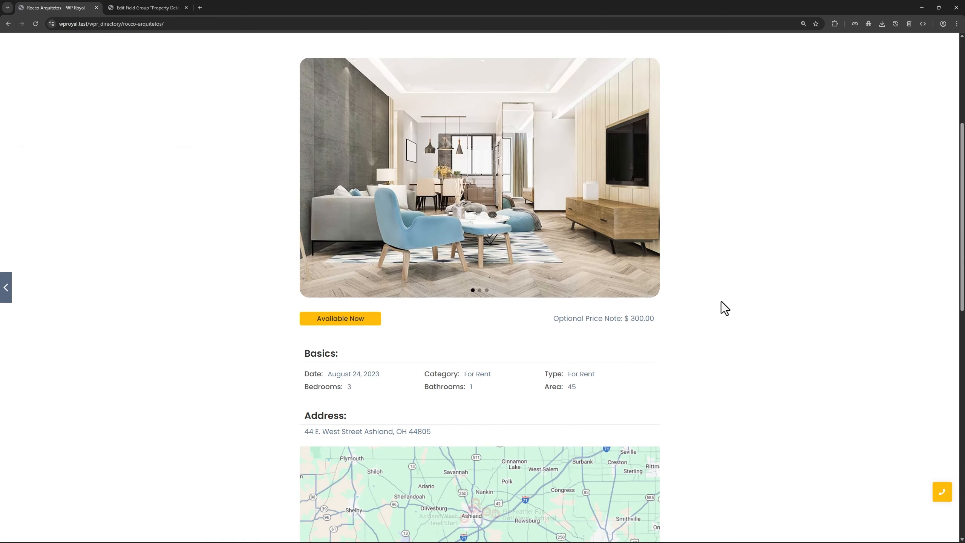
pyautogui.scroll(-1, 616, 387)
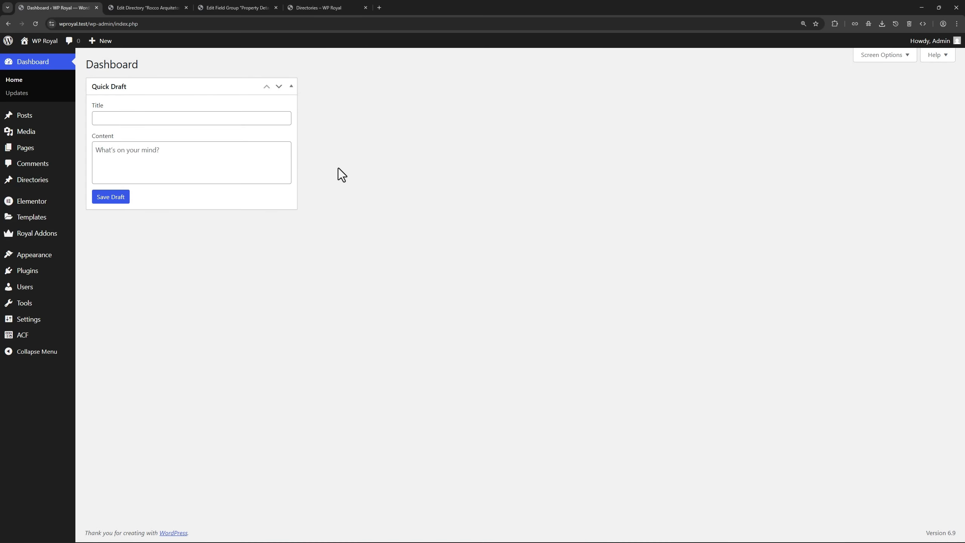
# Show the Archive templates in the Royal Addons Theme Builder to edit Realestate V3 Directory
pyautogui.moveTo(50, 237)
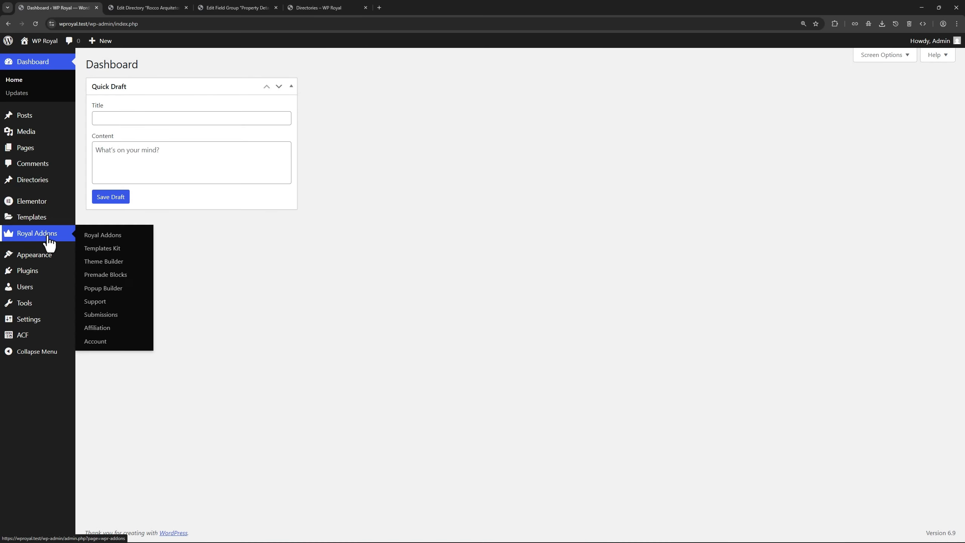
pyautogui.click(114, 263)
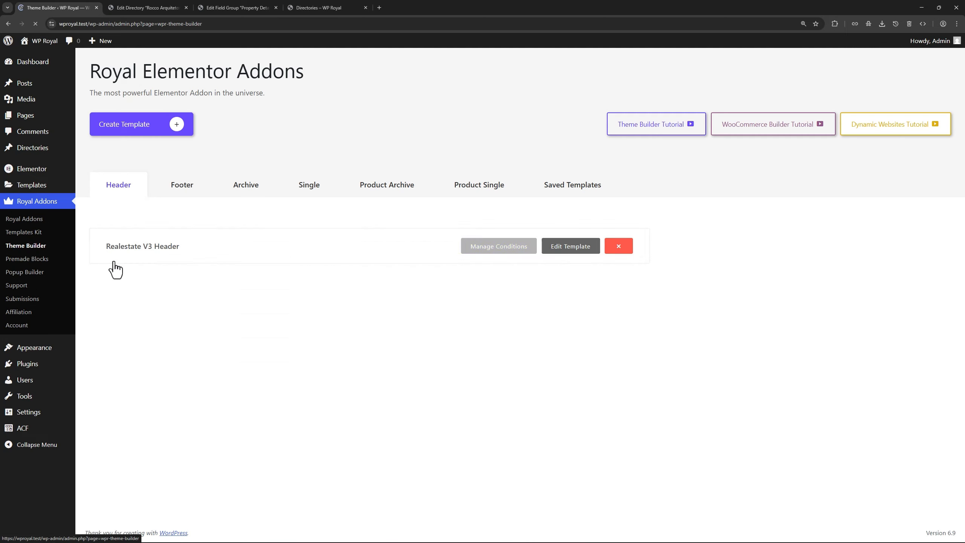
pyautogui.click(247, 185)
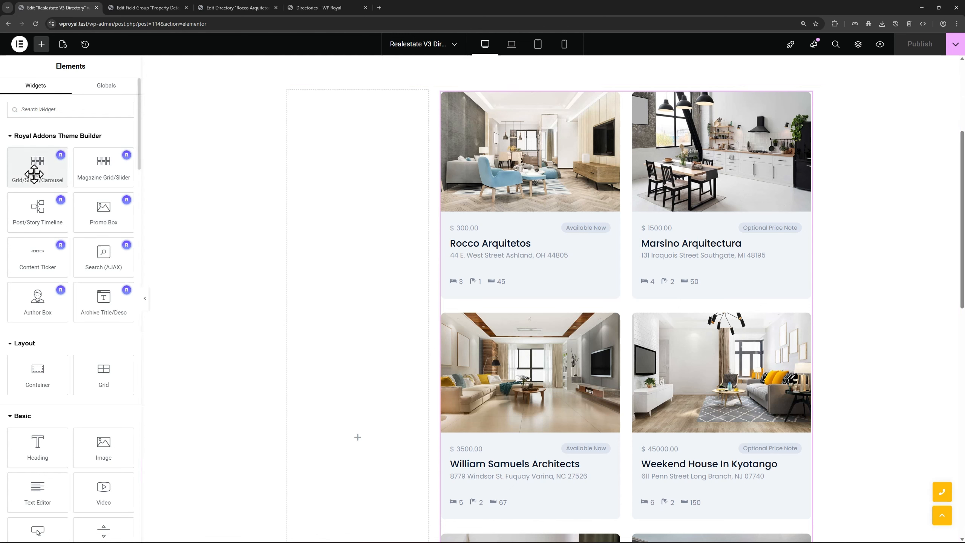
pyautogui.click(806, 98)
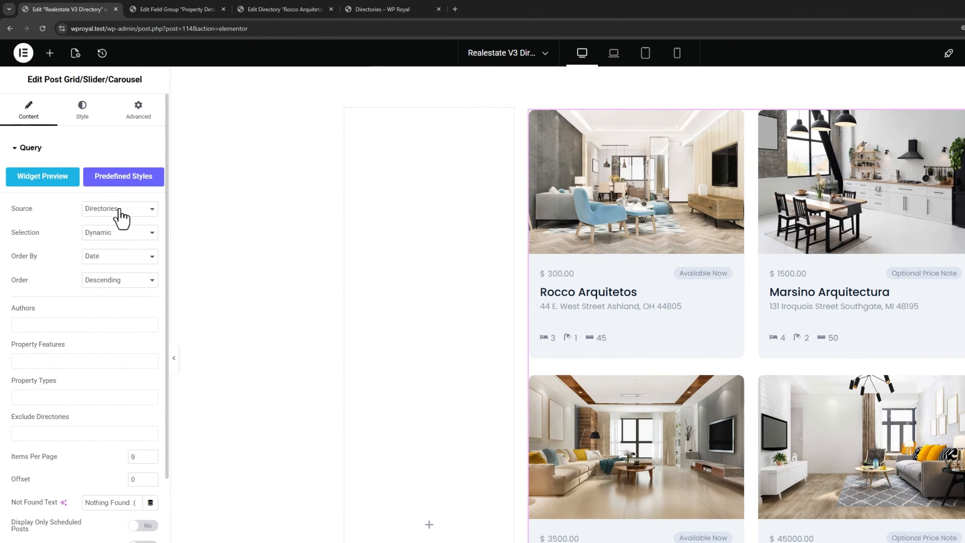
pyautogui.click(100, 175)
pyautogui.click(119, 210)
pyautogui.scroll(-5, 74, 228)
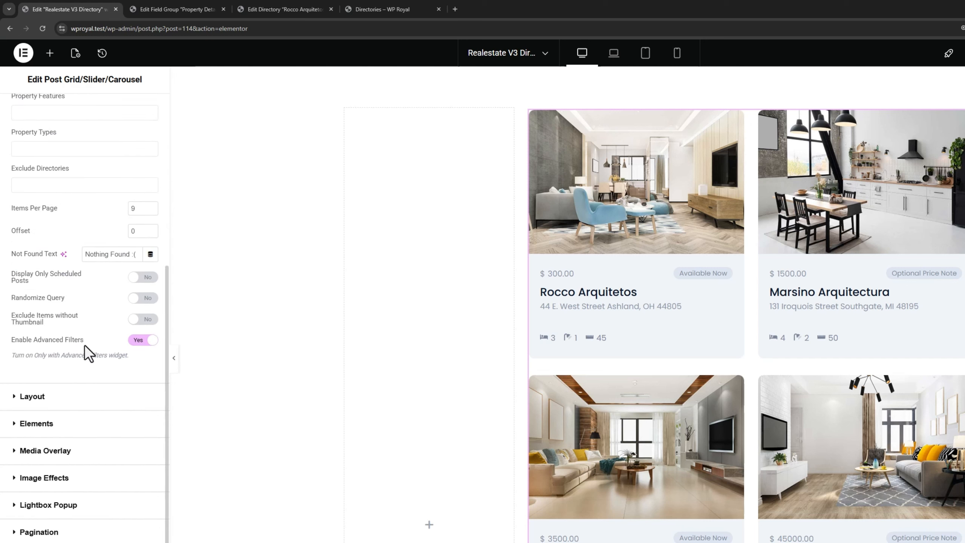
pyautogui.click(65, 398)
pyautogui.scroll(-2, 82, 361)
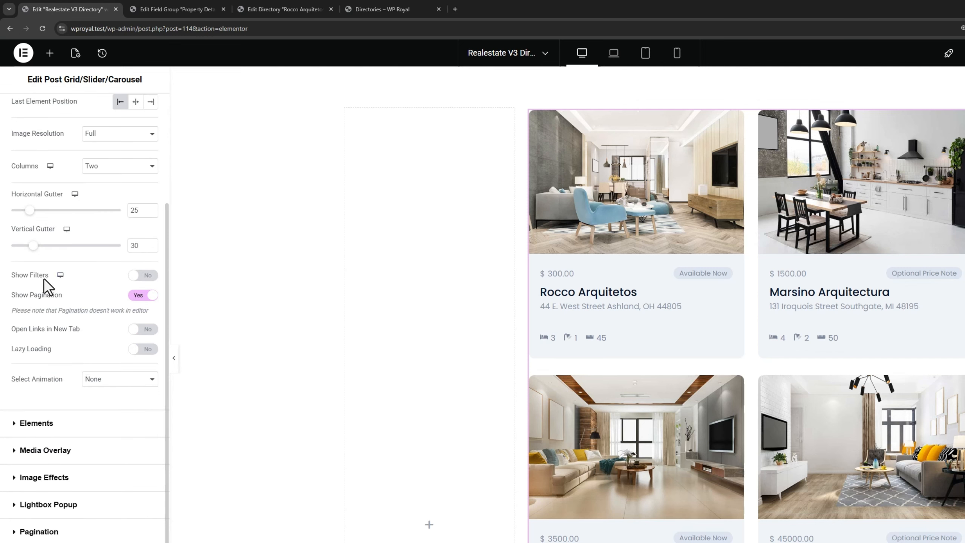
pyautogui.click(63, 532)
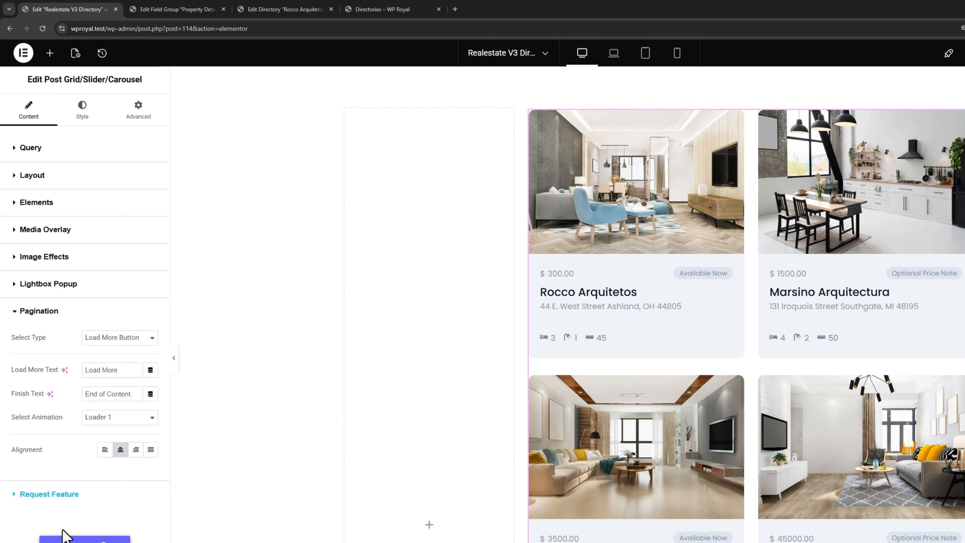
pyautogui.click(108, 342)
pyautogui.click(108, 341)
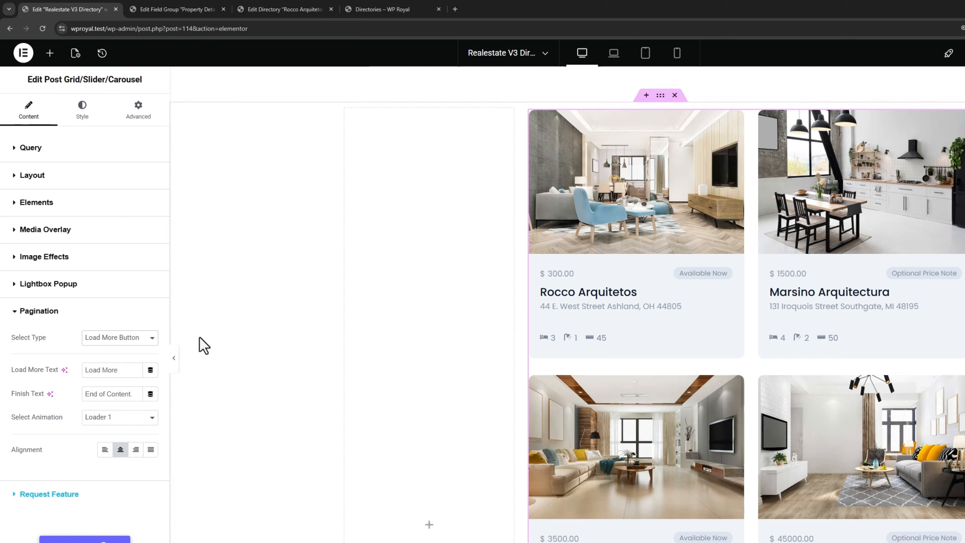
# Add an Advanced Filters widget to the empty sidebar column
pyautogui.click(50, 53)
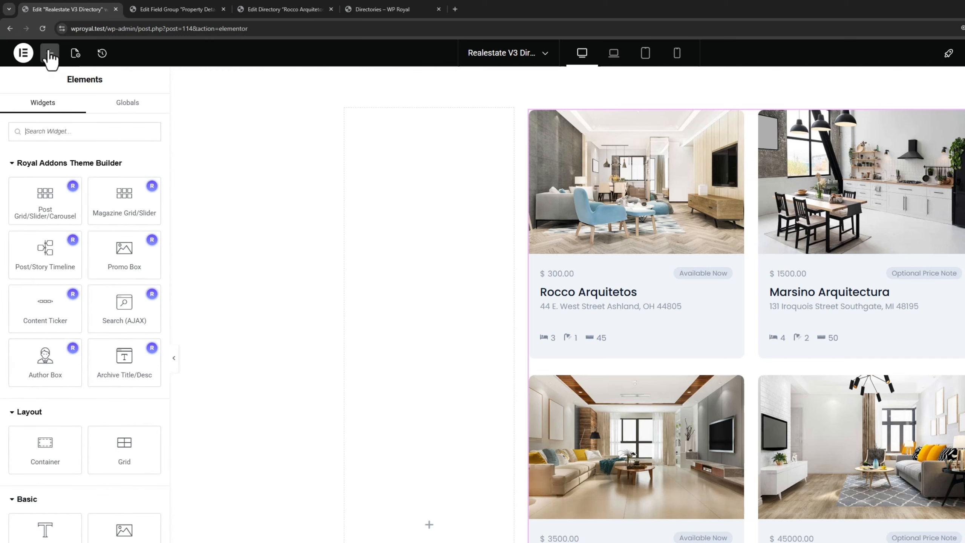
pyautogui.write('adva')
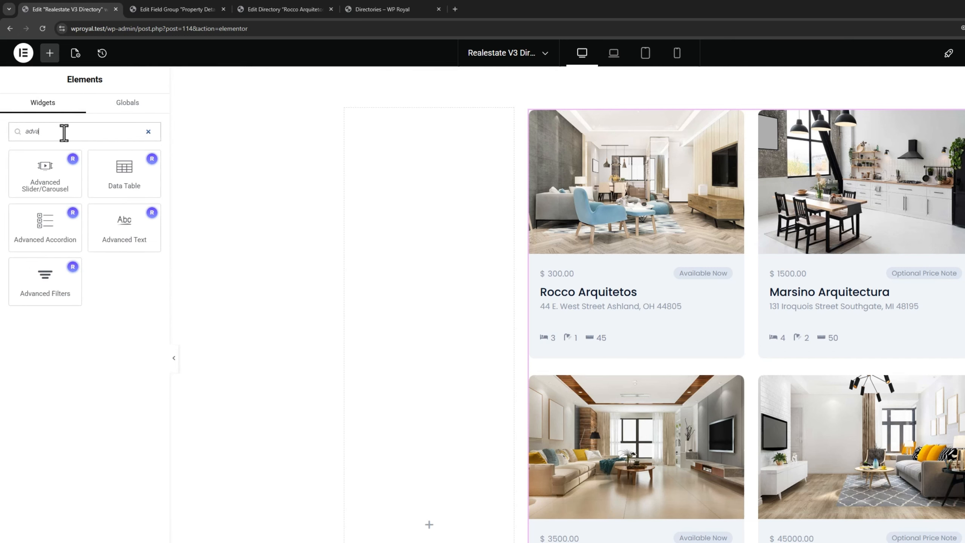
pyautogui.moveTo(40, 287); pyautogui.dragTo(408, 188)
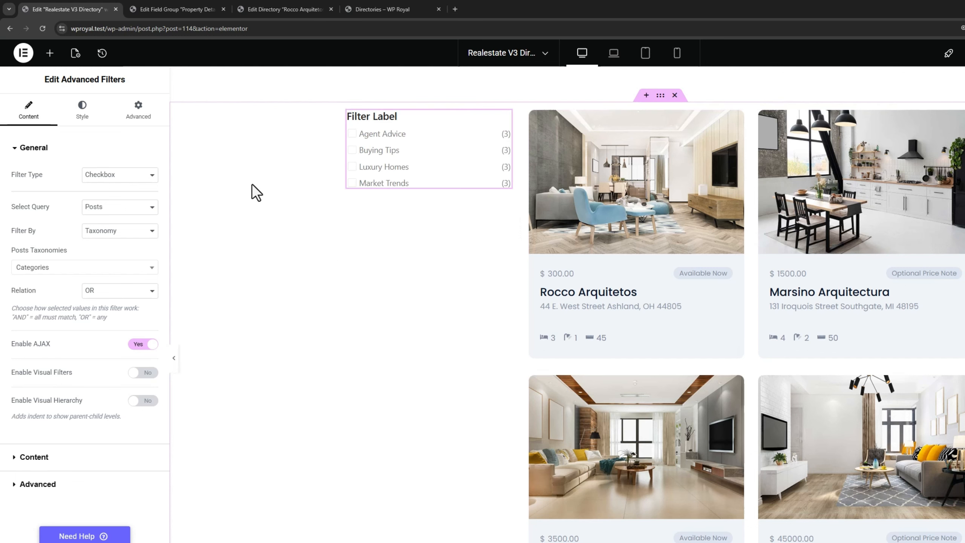
# Make it a Select filter on Directories using the deal-type meta field
pyautogui.click(111, 175)
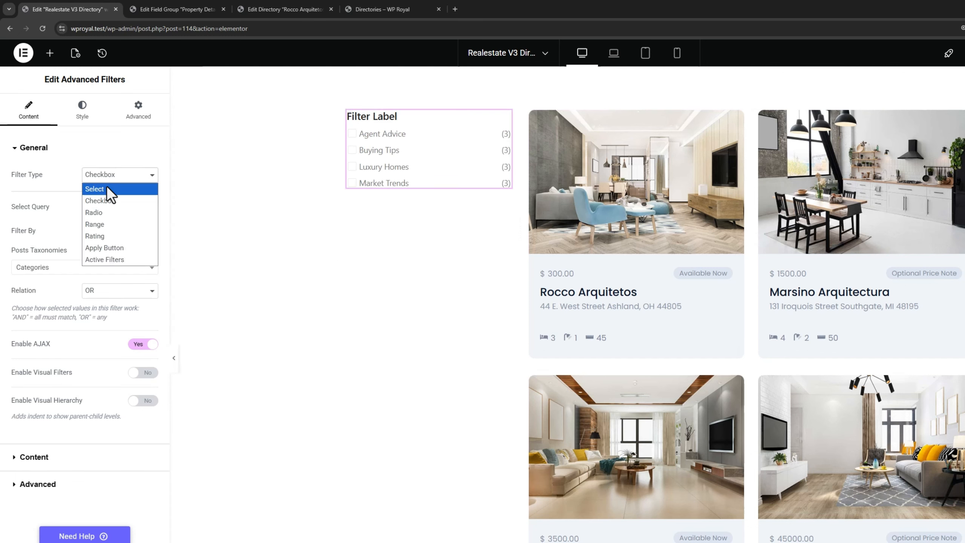
pyautogui.click(107, 185)
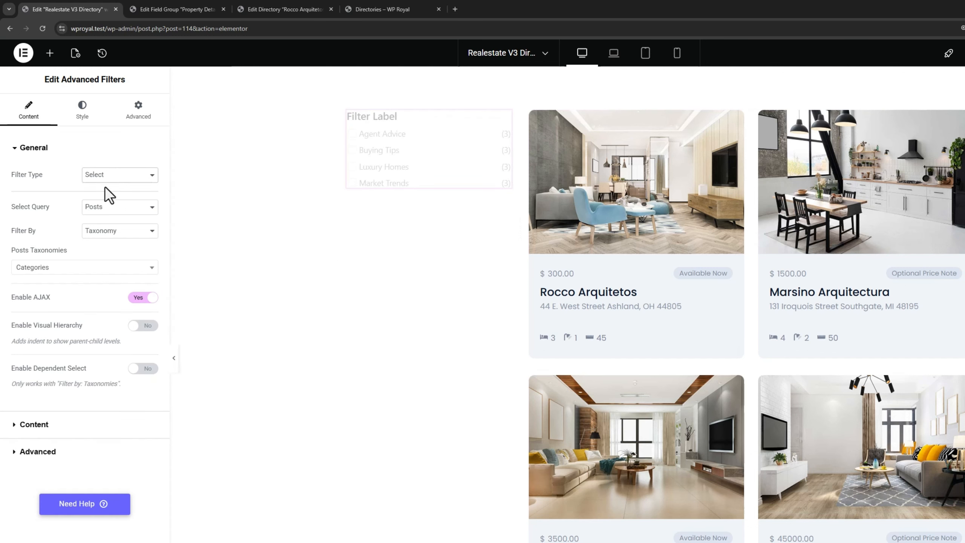
pyautogui.click(111, 210)
pyautogui.click(107, 243)
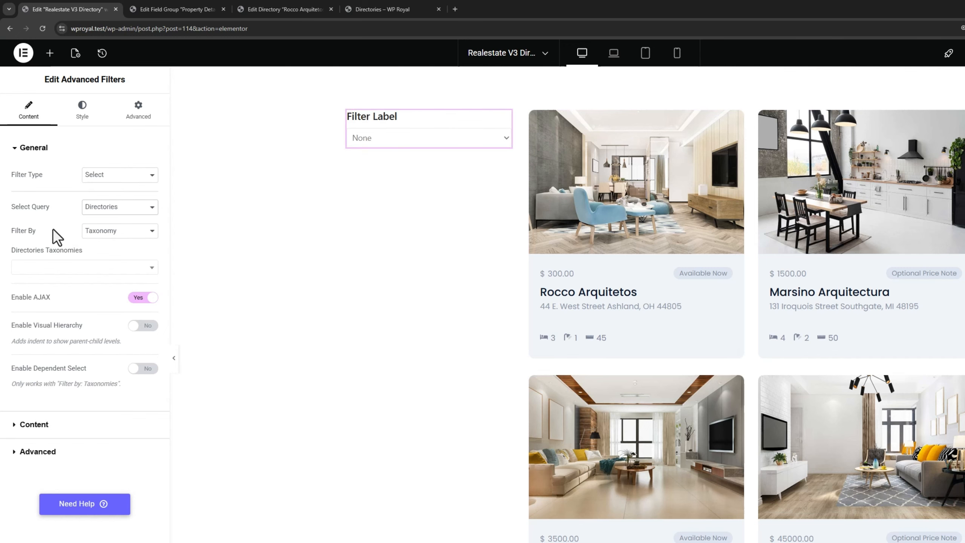
pyautogui.click(97, 231)
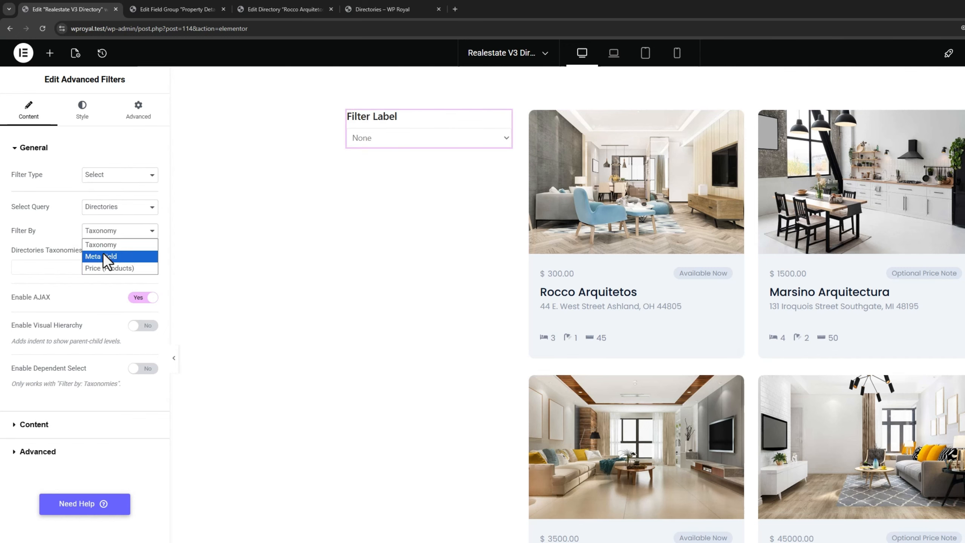
pyautogui.click(102, 253)
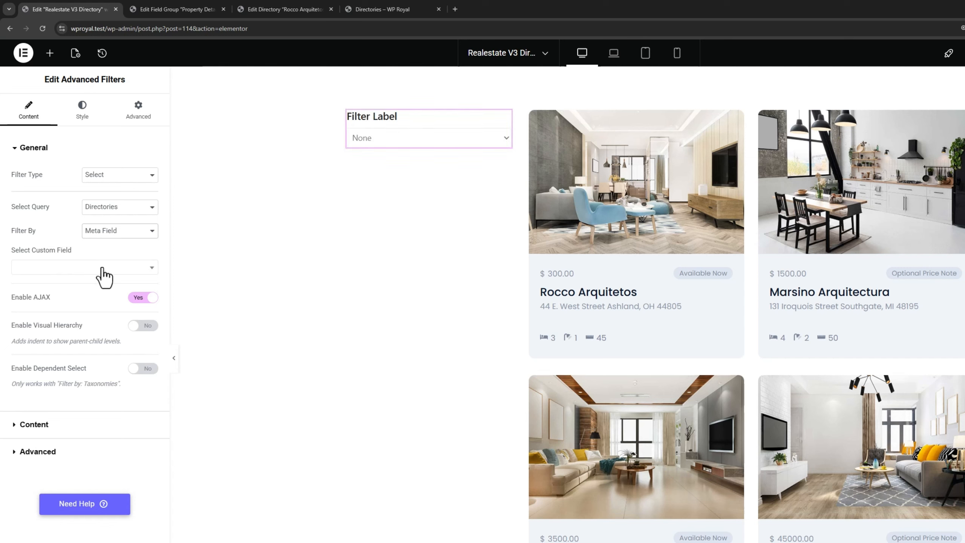
pyautogui.click(102, 268)
pyautogui.scroll(-3, 99, 327)
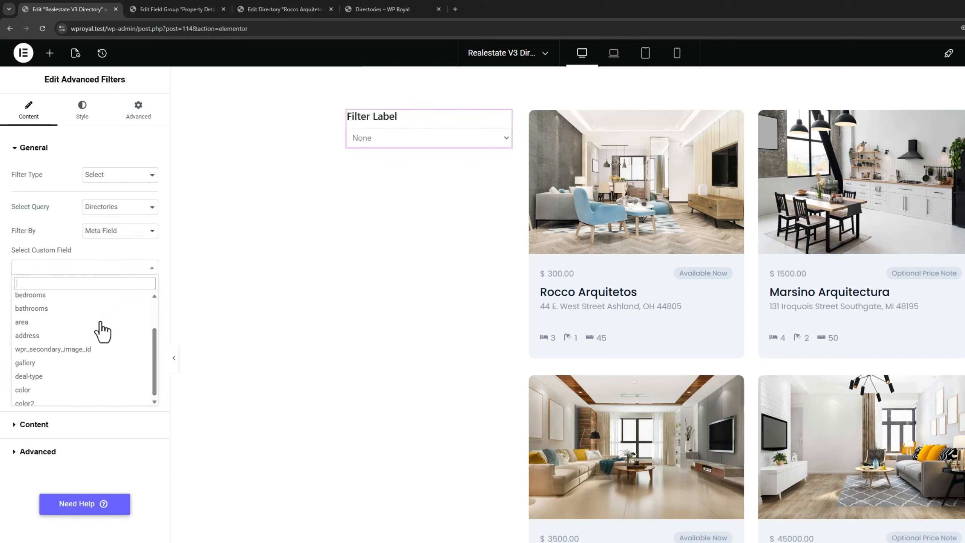
pyautogui.click(79, 371)
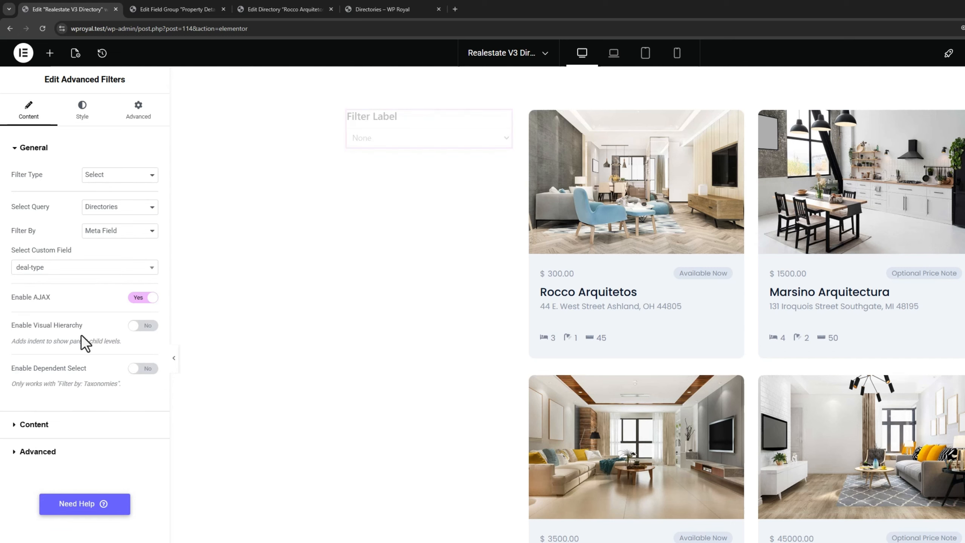
# Change the Filter Label to 'Deal Type'
pyautogui.click(72, 424)
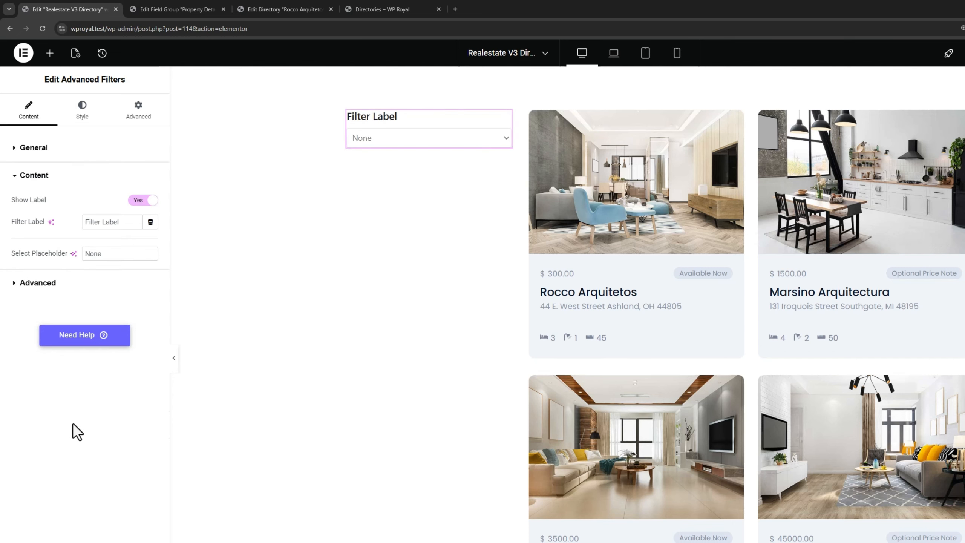
pyautogui.moveTo(127, 222); pyautogui.dragTo(69, 221)
pyautogui.write('Deal Type')
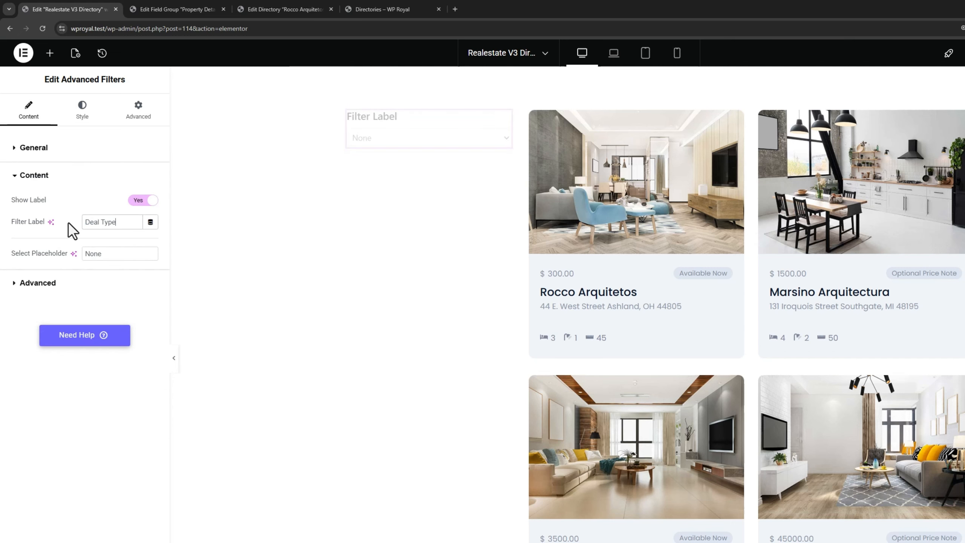
pyautogui.click(46, 150)
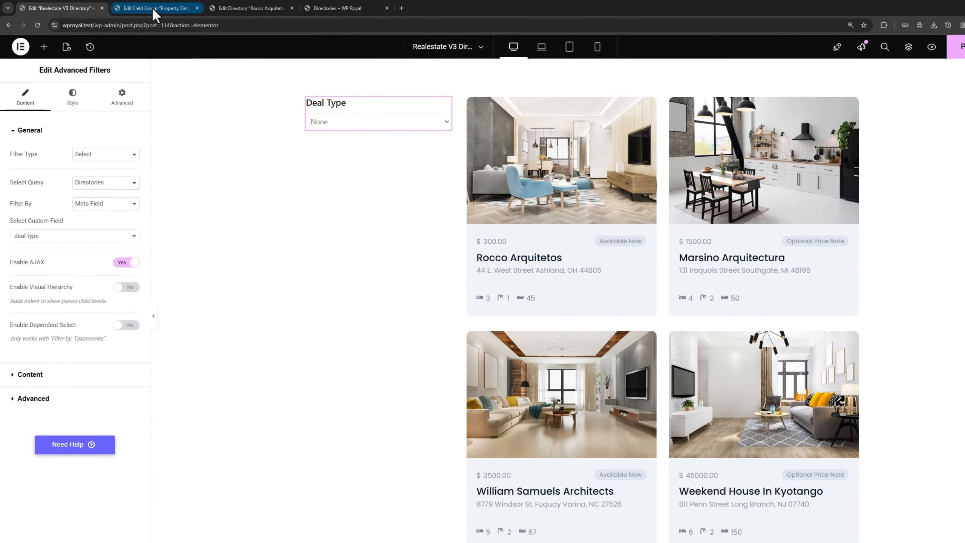
pyautogui.click(174, 10)
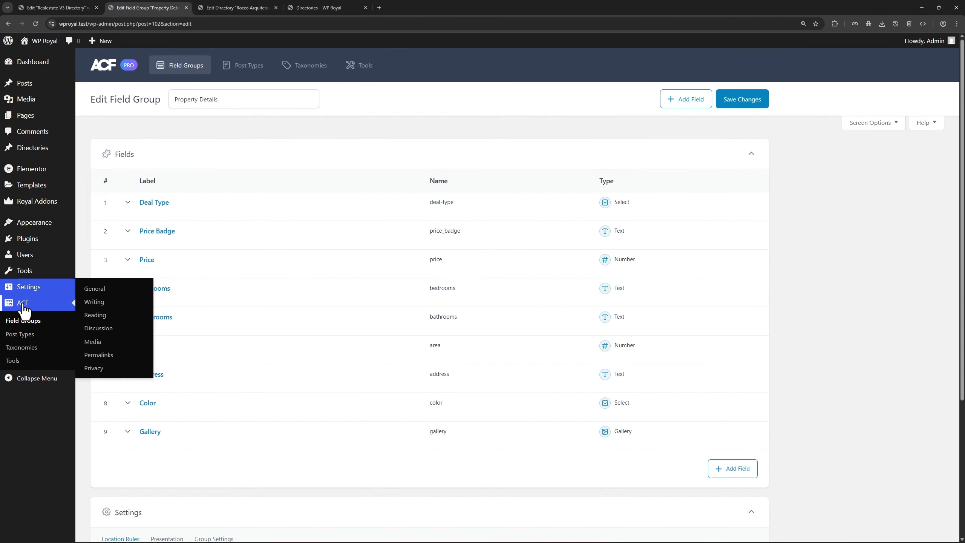
pyautogui.moveTo(160, 207)
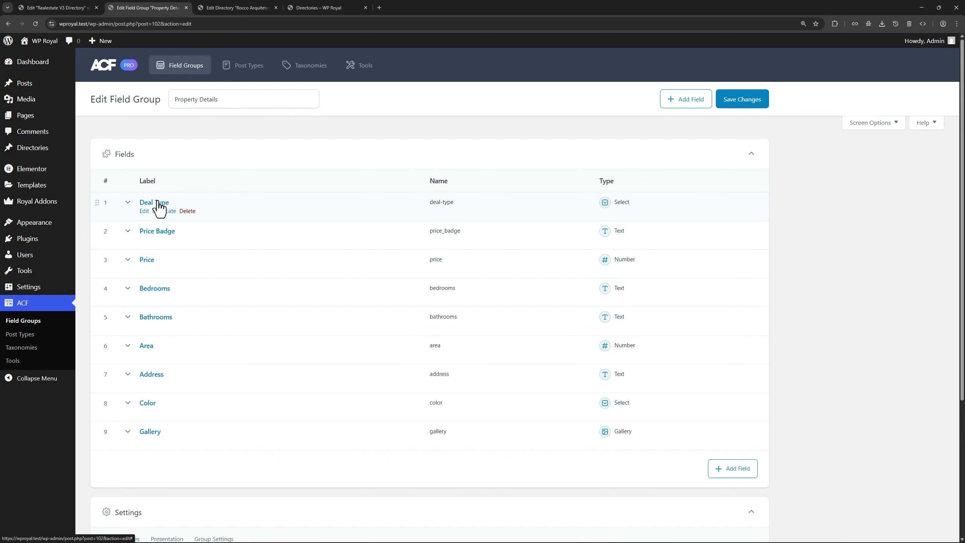
pyautogui.click(245, 9)
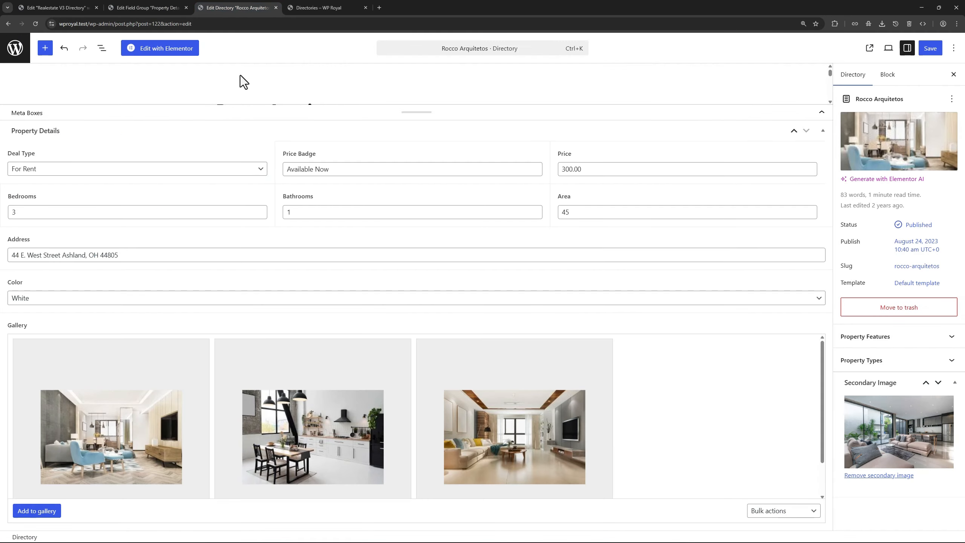
pyautogui.click(71, 170)
pyautogui.click(70, 171)
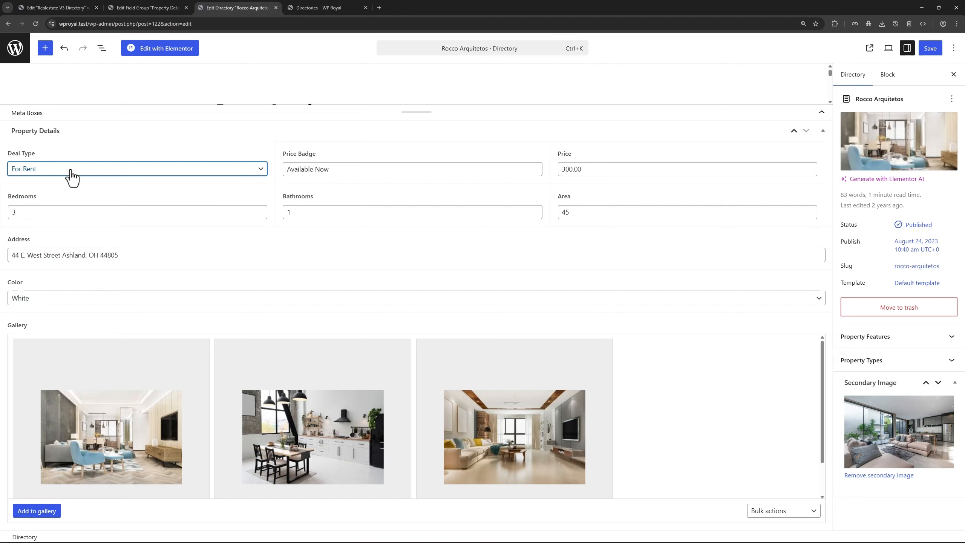
pyautogui.click(68, 7)
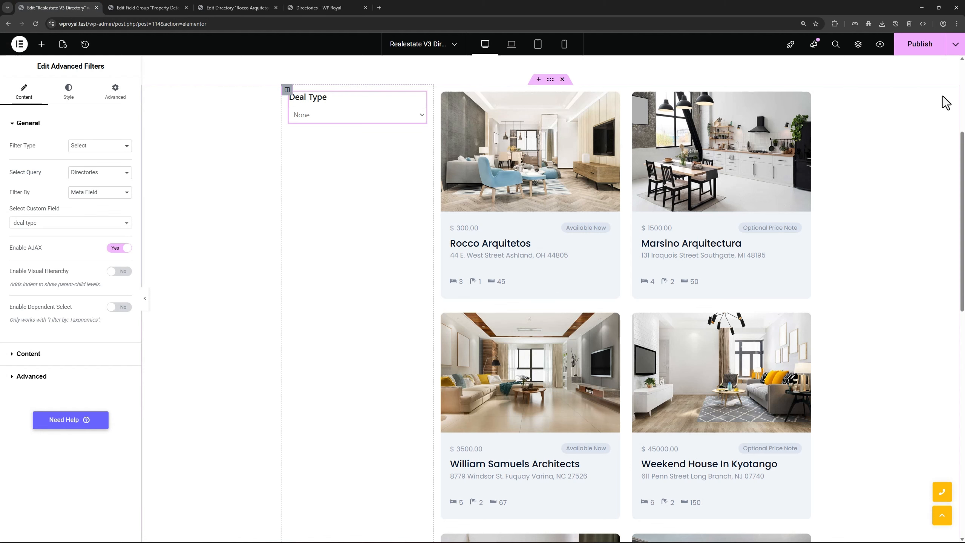
# Publish the template and reload the live Directory page
pyautogui.click(917, 44)
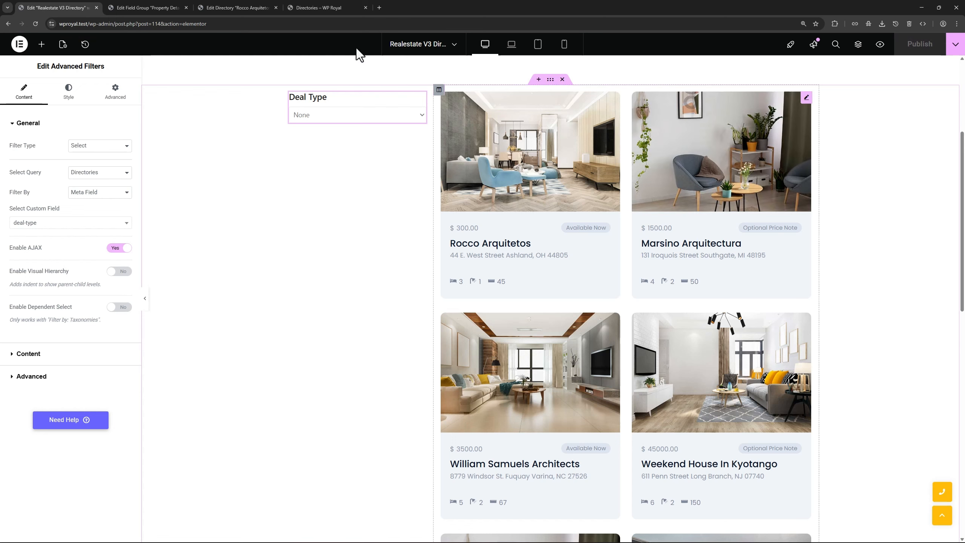
pyautogui.click(317, 9)
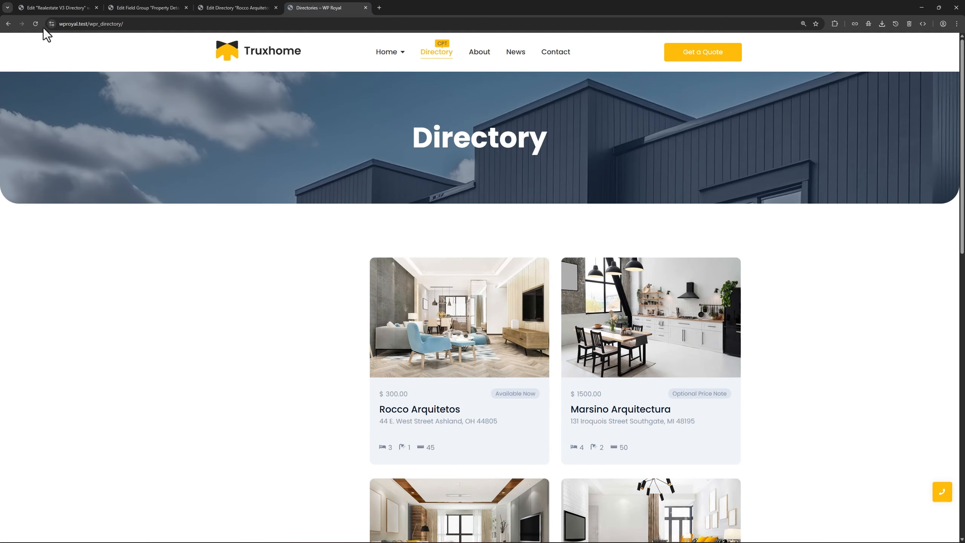
pyautogui.click(36, 24)
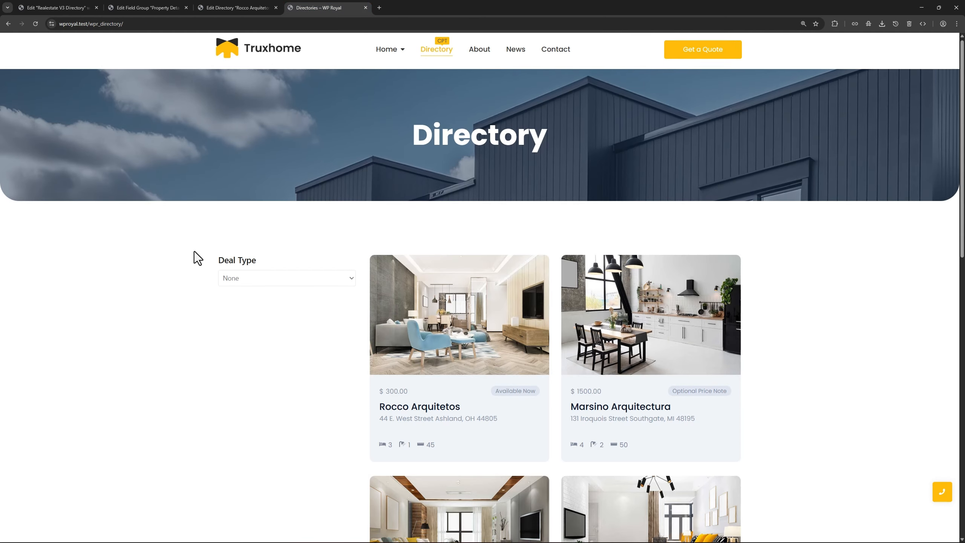
# Choose For Rent(3) in the Deal Type dropdown
pyautogui.scroll(-2, 194, 251)
pyautogui.click(278, 207)
pyautogui.click(266, 231)
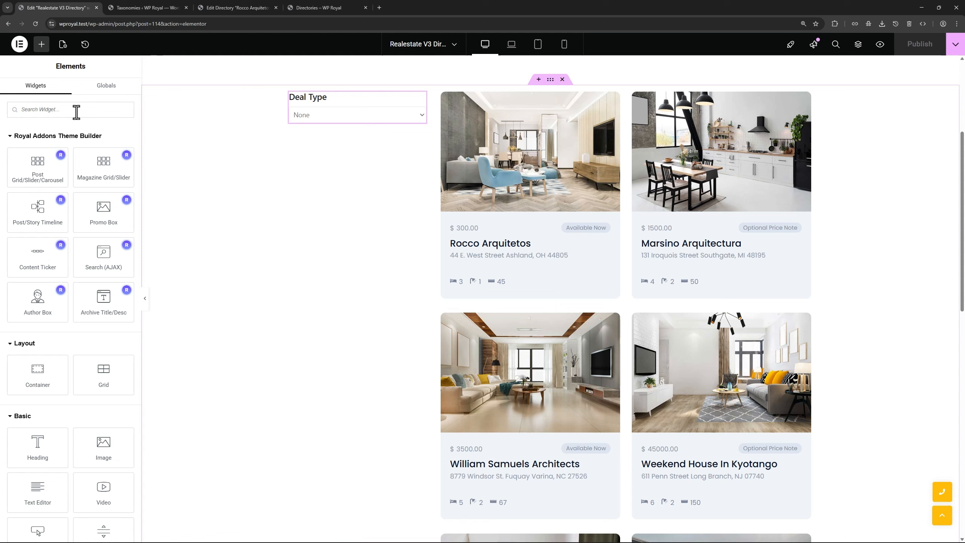
# Add another Advanced Filters widget below the Deal Type filter
pyautogui.click(77, 112)
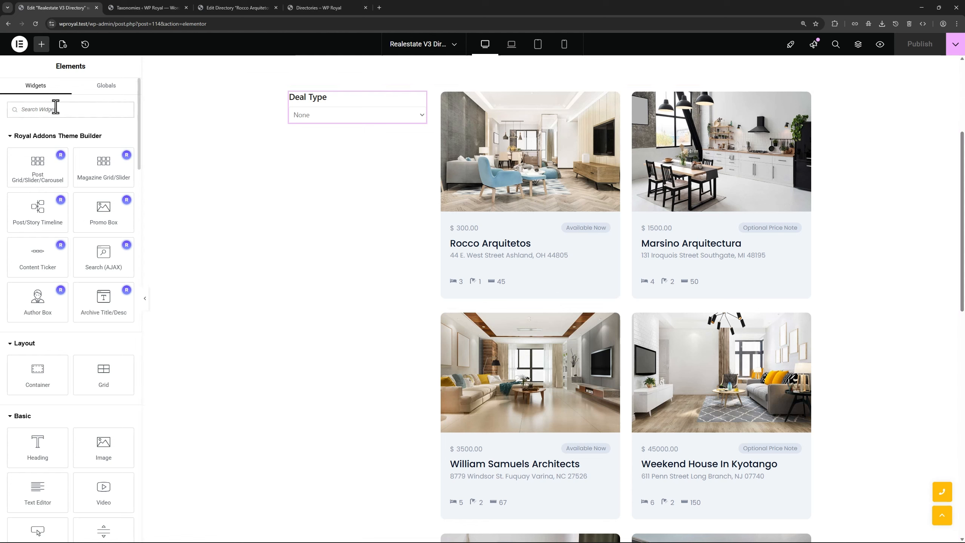
pyautogui.write('adva')
pyautogui.moveTo(38, 229); pyautogui.dragTo(357, 136)
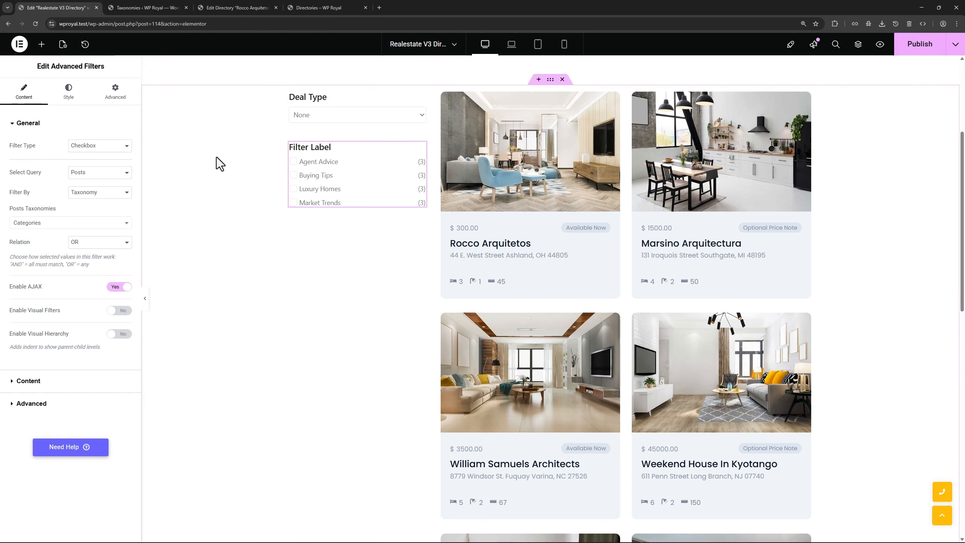
# Make it a Checkbox filter on Directories by the Property Types taxonomy
pyautogui.click(95, 147)
pyautogui.click(68, 166)
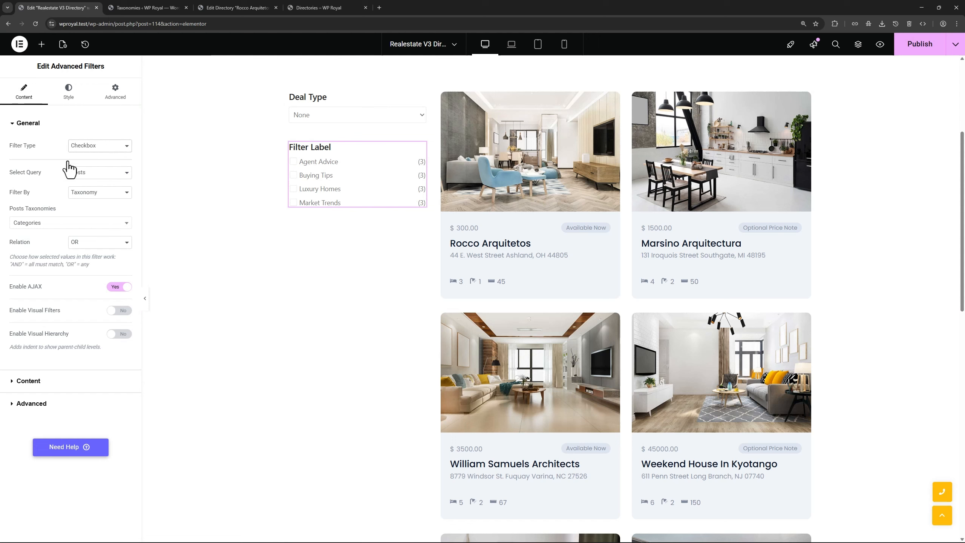
pyautogui.click(89, 174)
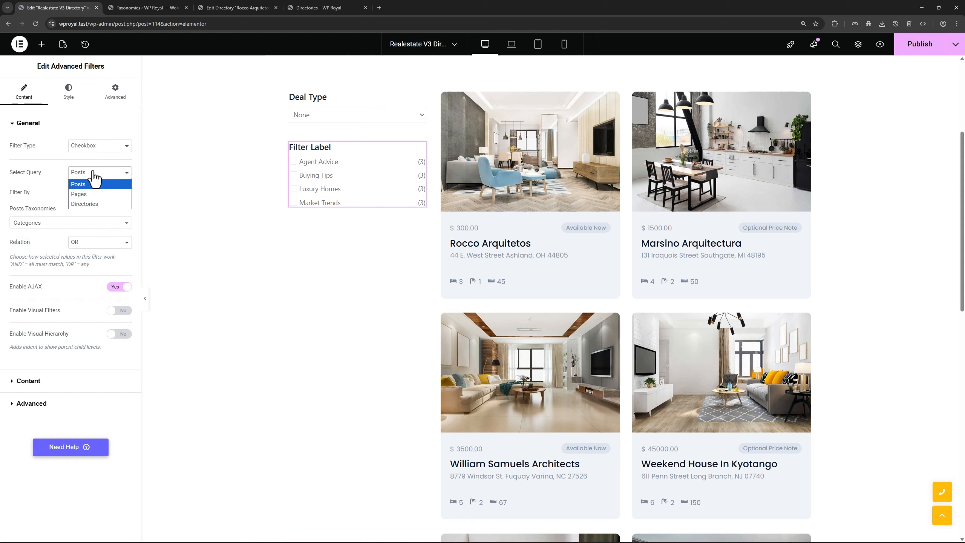
pyautogui.click(87, 206)
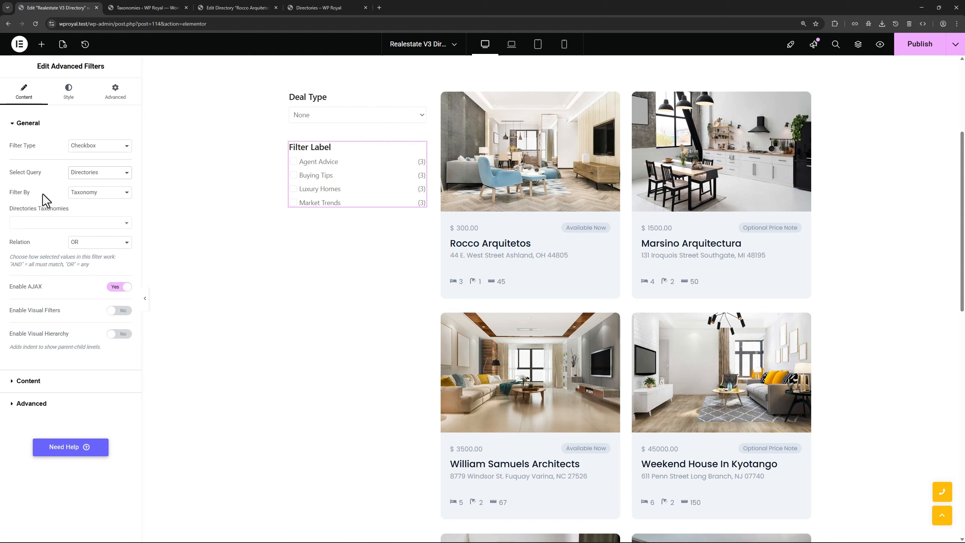
pyautogui.click(91, 193)
pyautogui.click(91, 194)
pyautogui.click(48, 224)
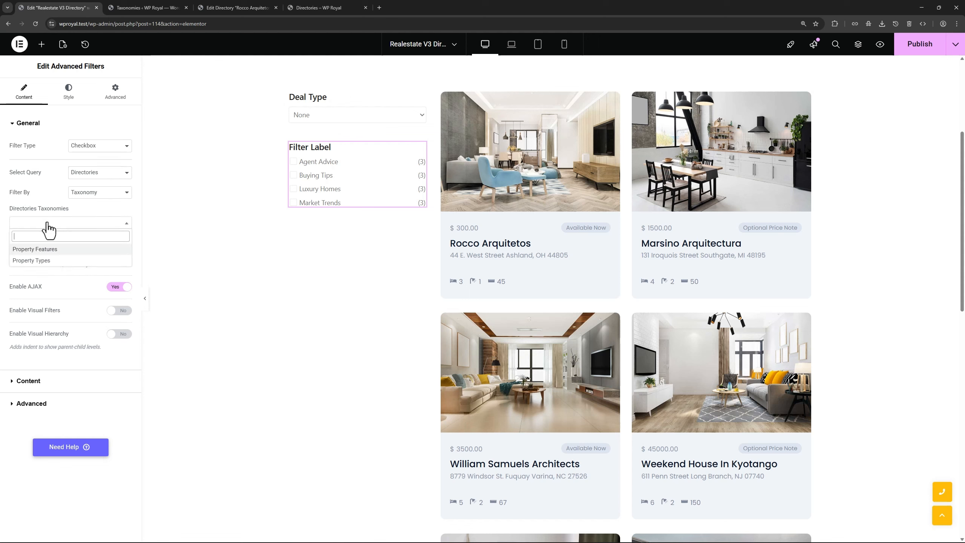
pyautogui.click(47, 261)
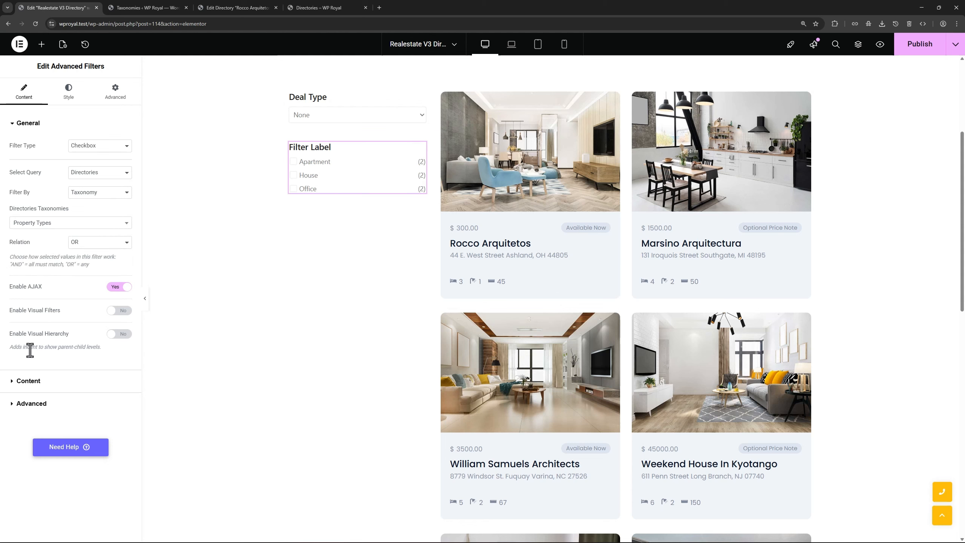
# Change the Filter Label to 'Property Types'
pyautogui.click(28, 380)
pyautogui.moveTo(101, 187); pyautogui.dragTo(65, 192)
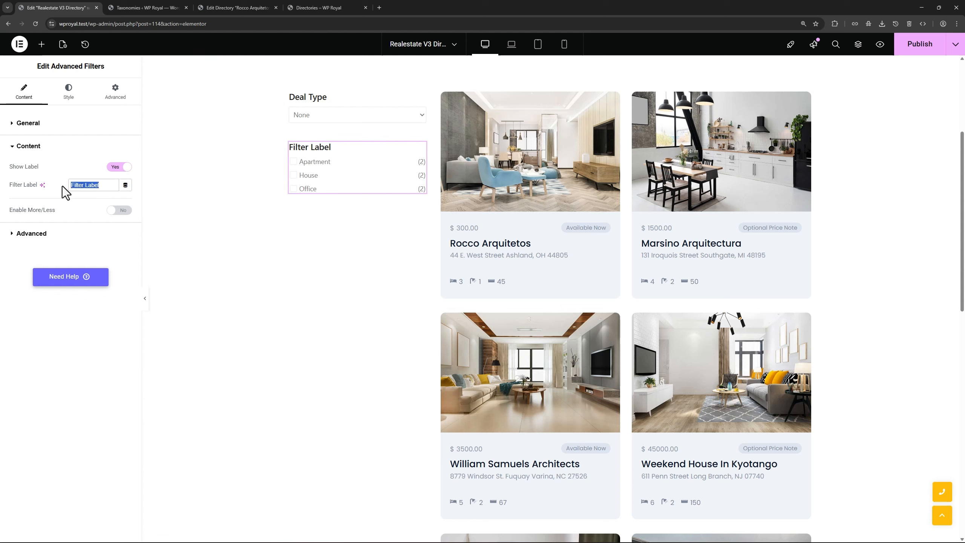
pyautogui.write('Property Types')
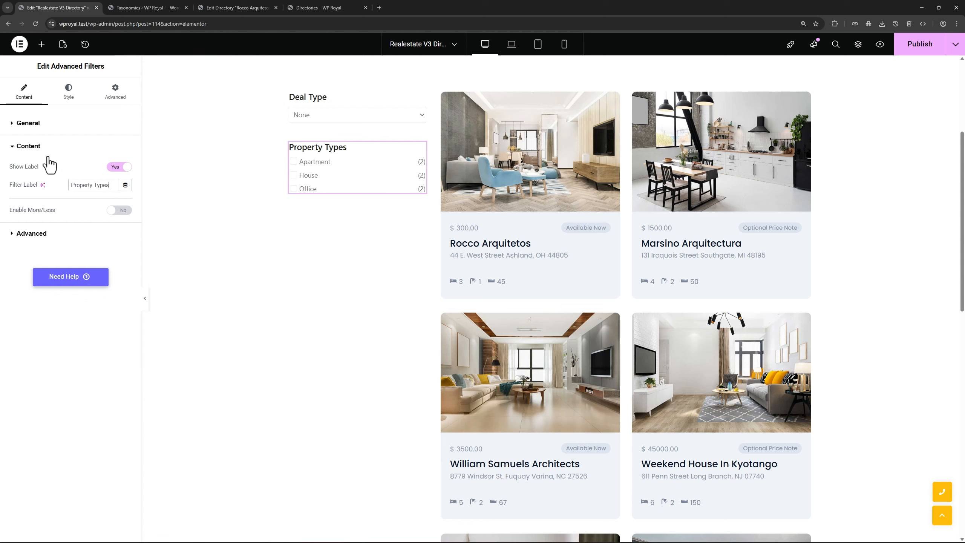
pyautogui.click(29, 123)
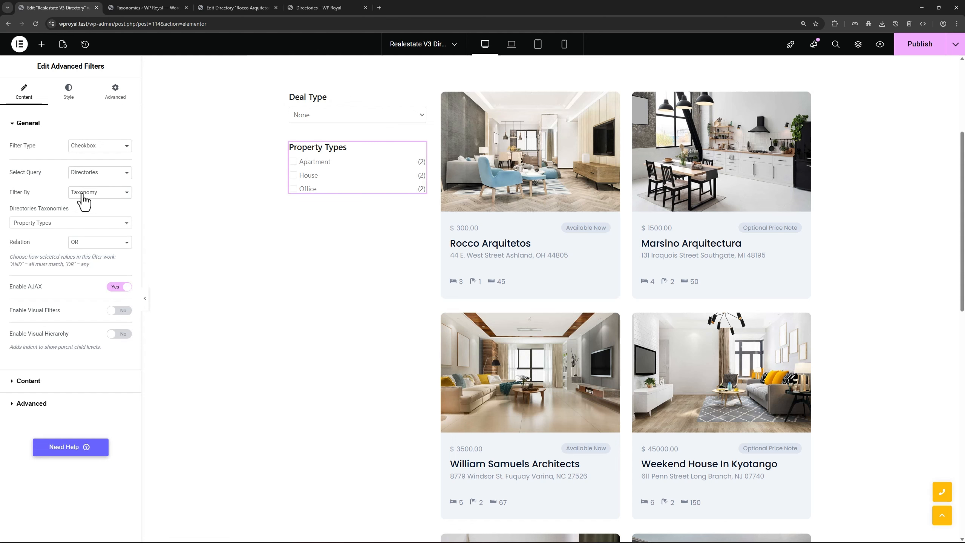
pyautogui.click(140, 8)
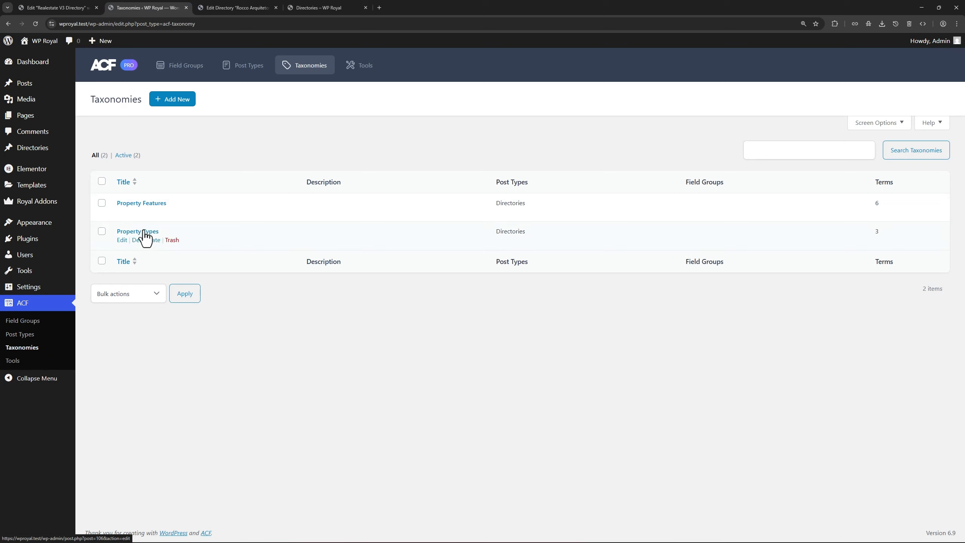
# Check which property type Rocco Arquitetos has, then return to the Elementor editor
pyautogui.moveTo(46, 153)
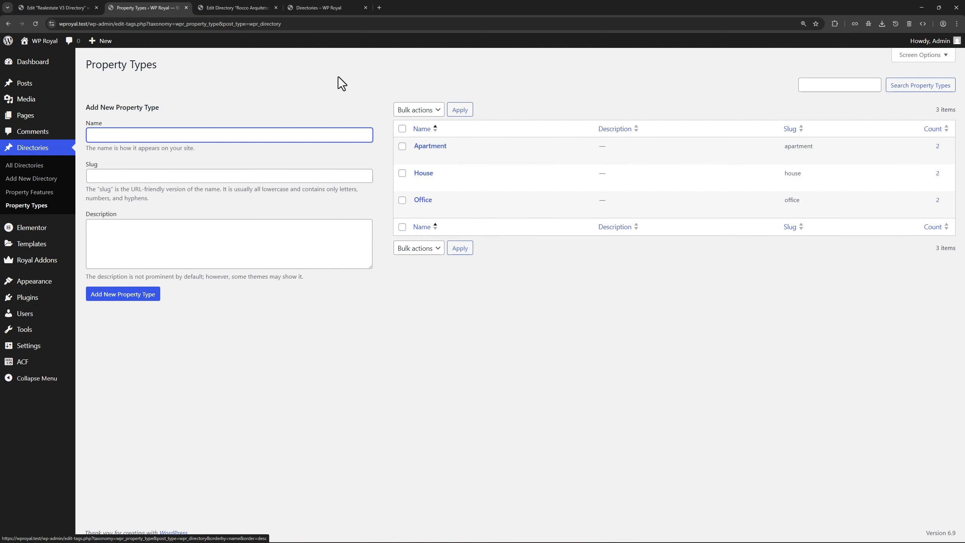
pyautogui.click(239, 8)
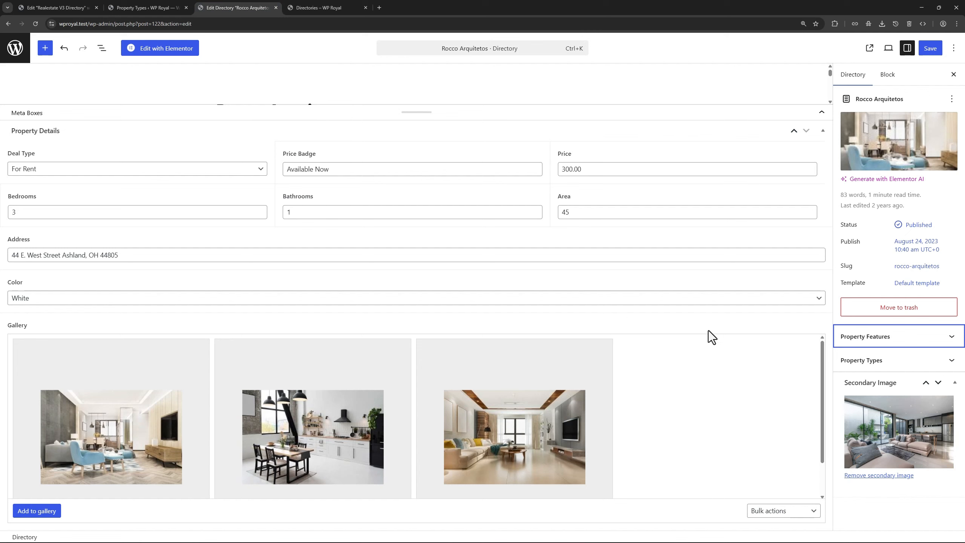
pyautogui.click(907, 360)
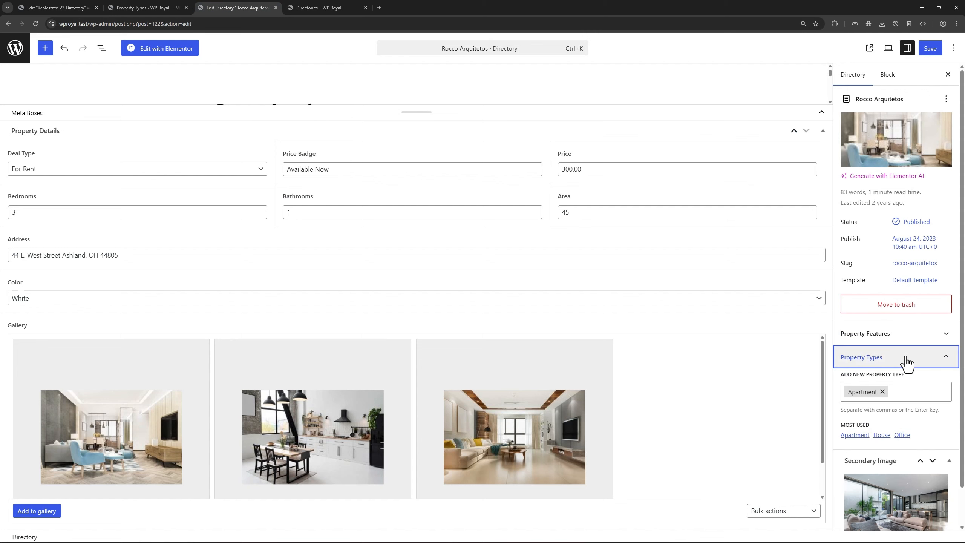
pyautogui.click(71, 8)
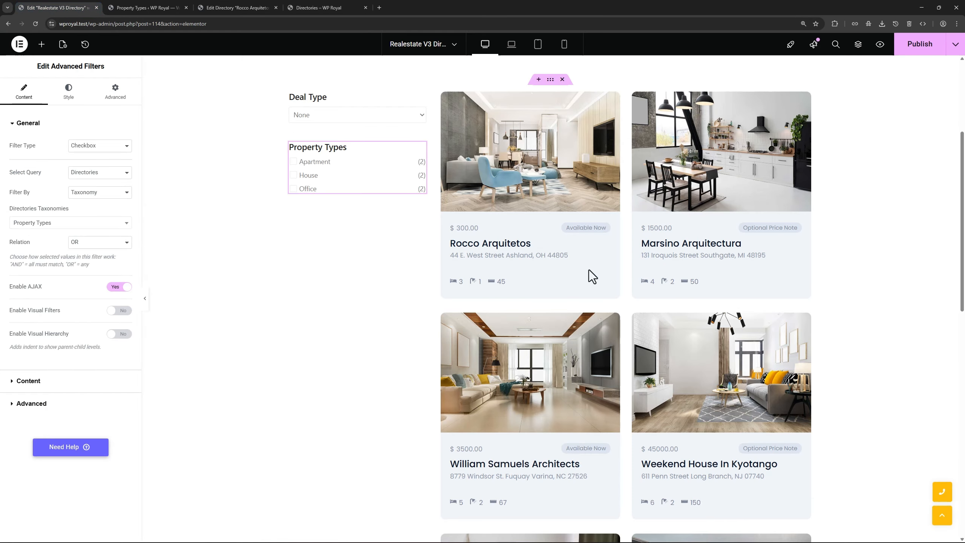
# Publish the template and add a third Advanced Filters widget to the sidebar
pyautogui.click(911, 46)
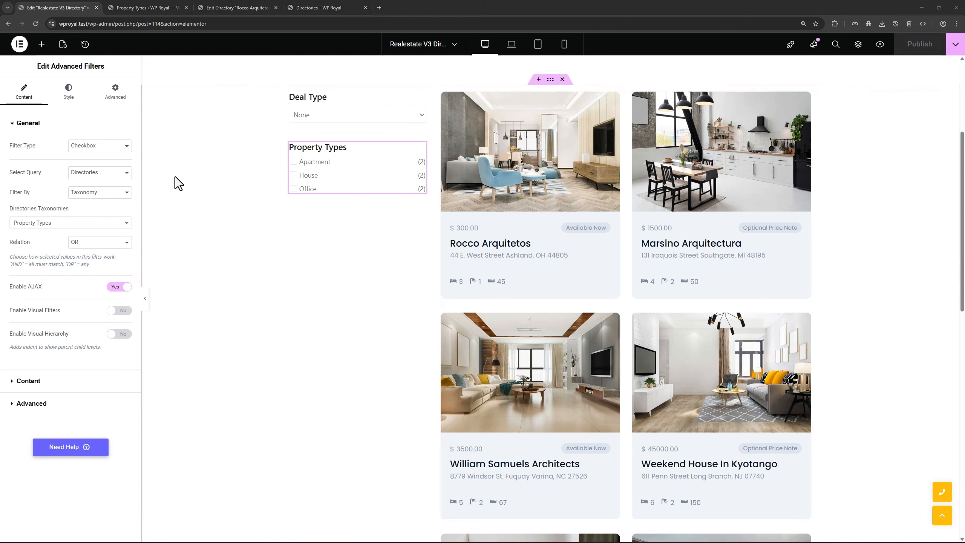
pyautogui.click(42, 44)
pyautogui.write('adva')
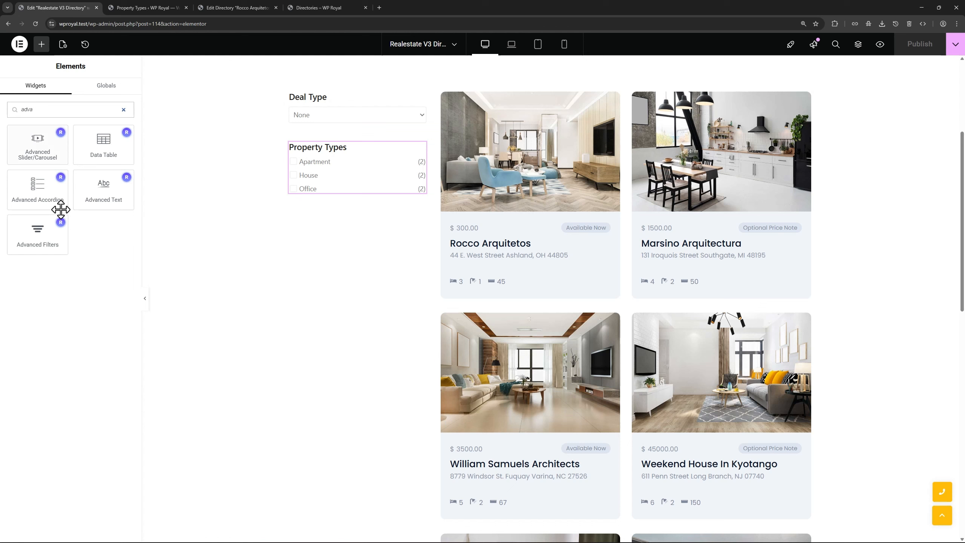
pyautogui.moveTo(51, 220); pyautogui.dragTo(356, 202)
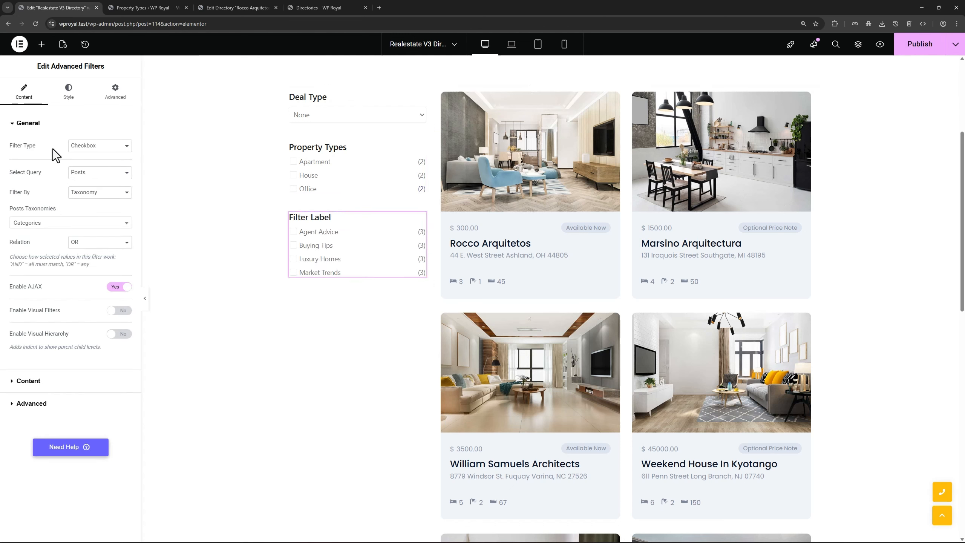
# Make it a Checkbox filter on Directories by the Property Features taxonomy
pyautogui.click(97, 148)
pyautogui.click(93, 156)
pyautogui.click(90, 175)
pyautogui.click(89, 204)
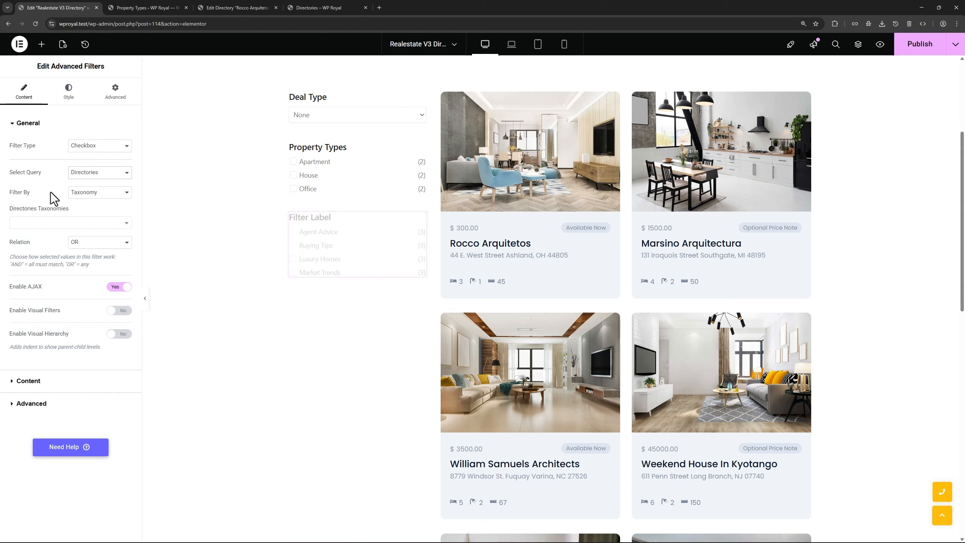
pyautogui.click(88, 192)
pyautogui.click(89, 193)
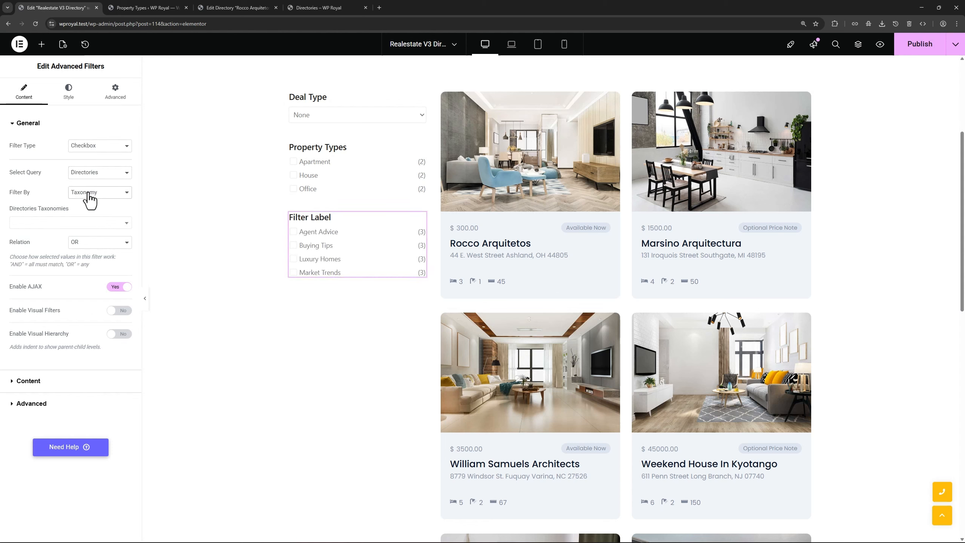
pyautogui.click(79, 224)
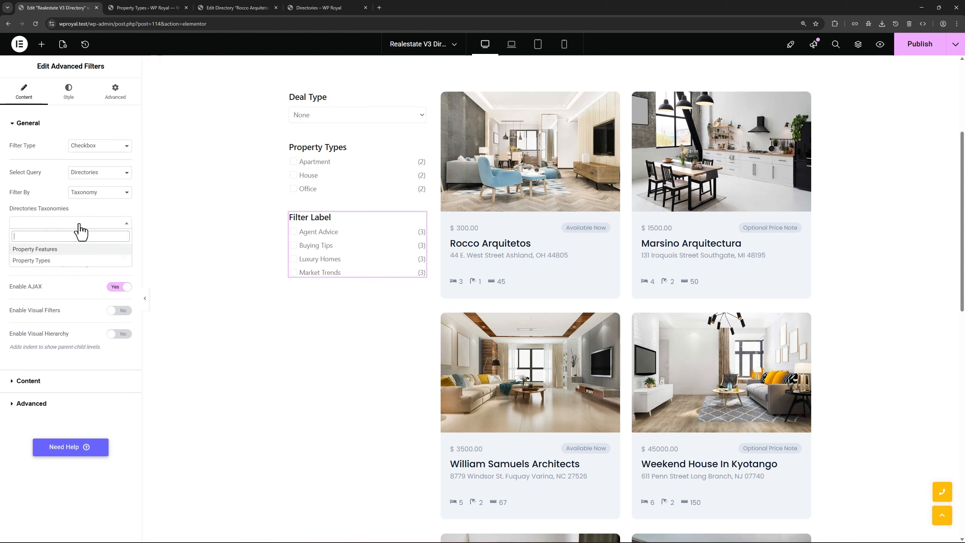
pyautogui.click(66, 249)
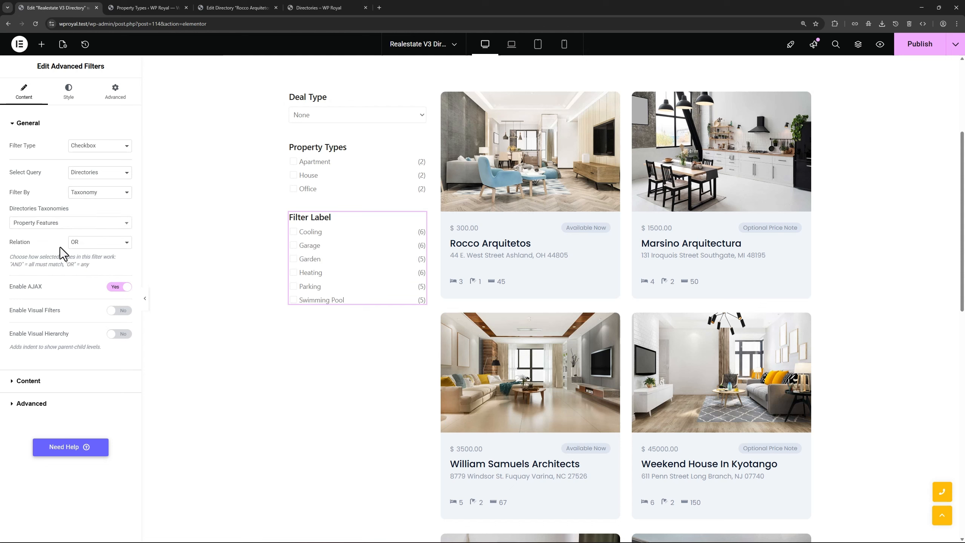
# Change the Filter Label to 'Property Features'
pyautogui.click(57, 389)
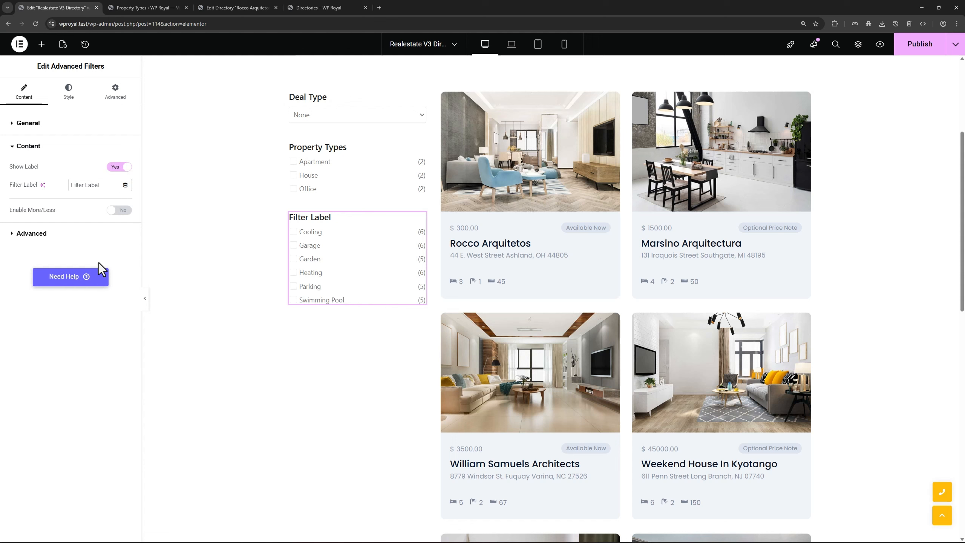
pyautogui.tripleClick(93, 186)
pyautogui.write('Property Types')
pyautogui.press('BackSpace')
pyautogui.press('BackSpace')
pyautogui.press('BackSpace')
pyautogui.press('BackSpace')
pyautogui.press('BackSpace')
pyautogui.write('Features')
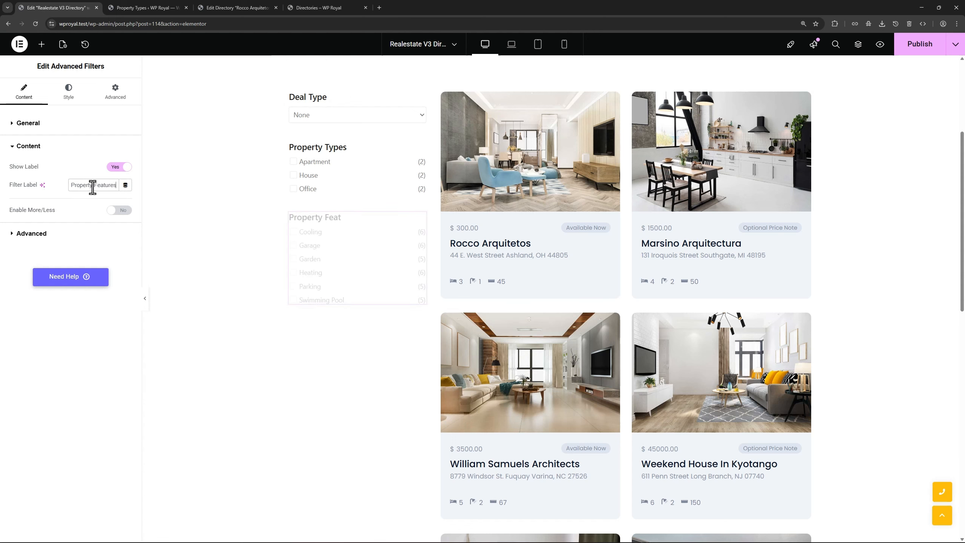
pyautogui.click(23, 122)
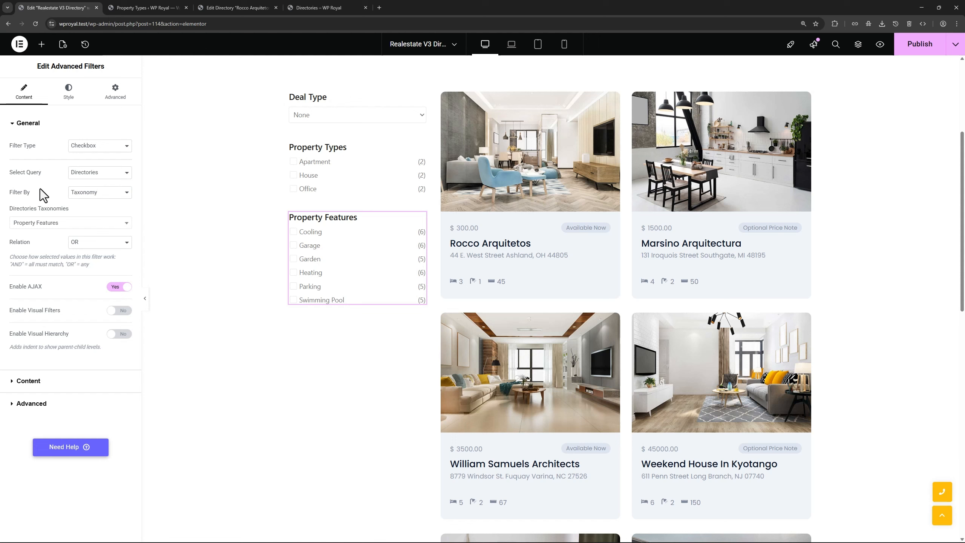
pyautogui.click(148, 8)
# Open the Property Features terms list from the ACF taxonomies
pyautogui.moveTo(43, 365)
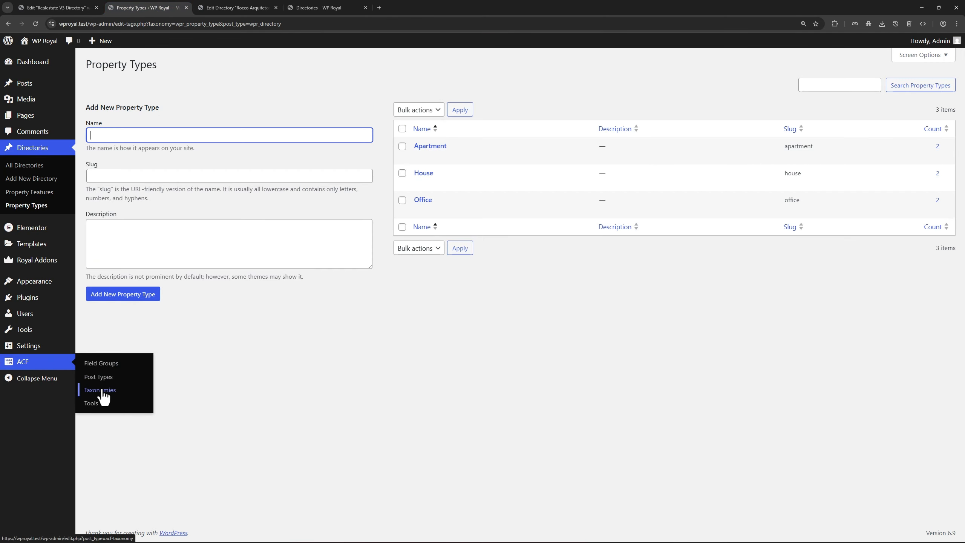
pyautogui.click(91, 388)
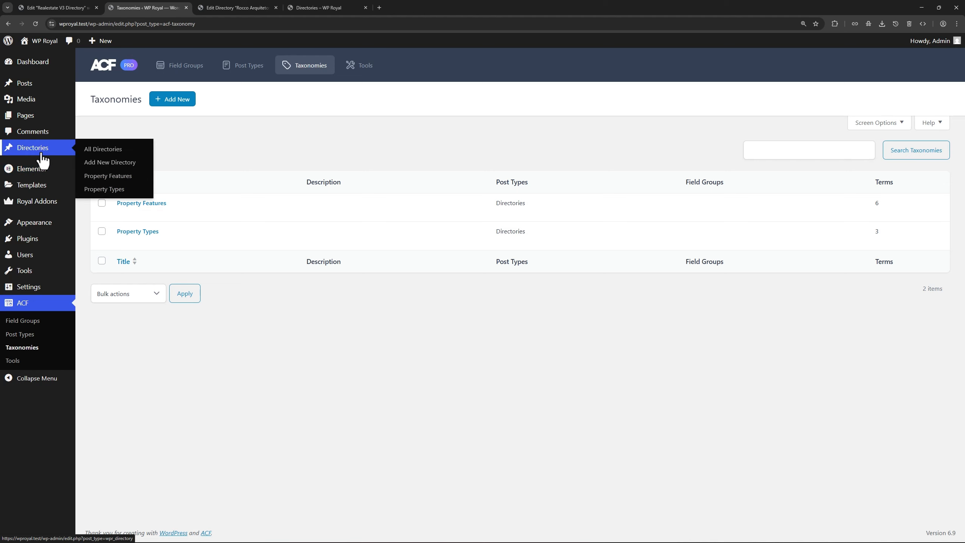
pyautogui.click(121, 178)
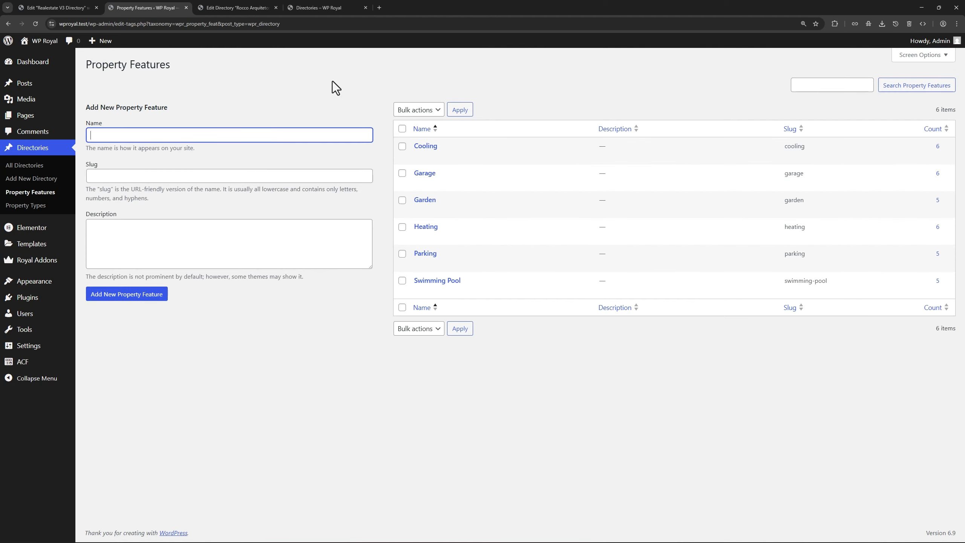
# Check Rocco Arquitetos' Property Features terms, then publish the directory template
pyautogui.click(239, 8)
pyautogui.click(874, 334)
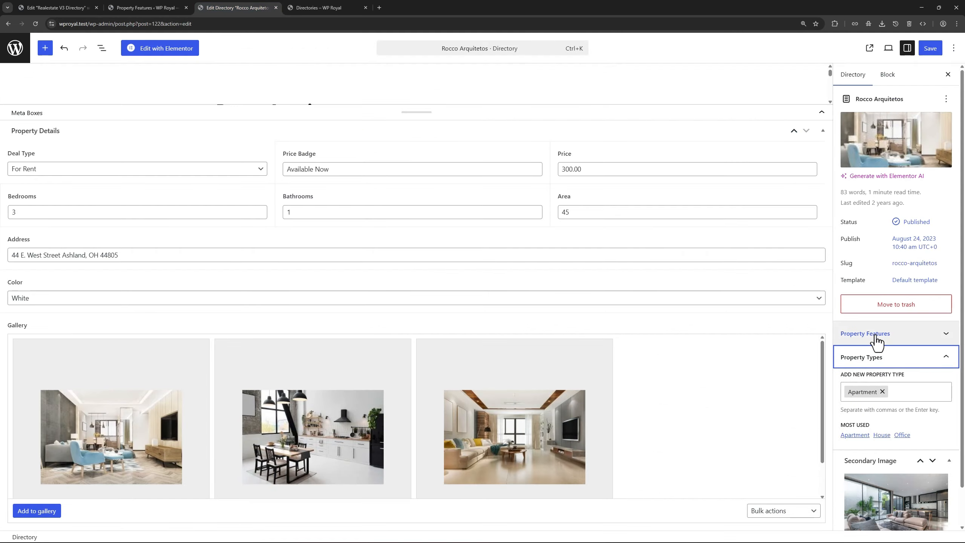
pyautogui.click(56, 7)
pyautogui.click(919, 51)
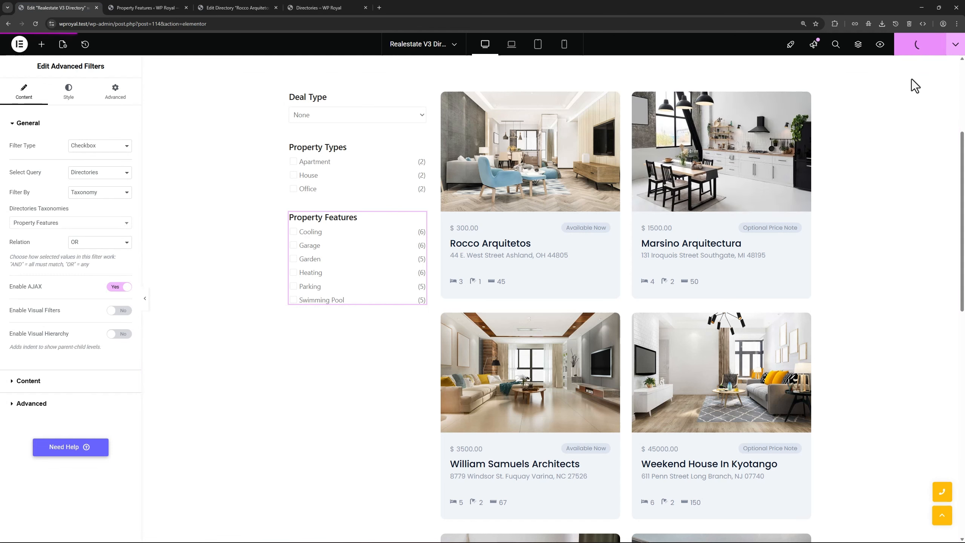
# Reload the live Directory page and filter it to Apartment with the Garden feature
pyautogui.click(322, 9)
pyautogui.click(36, 24)
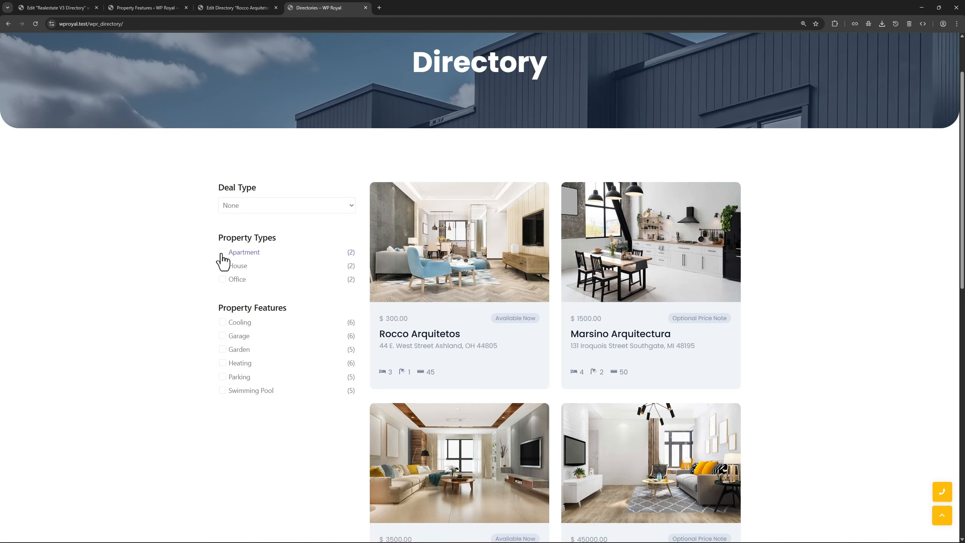
pyautogui.click(215, 255)
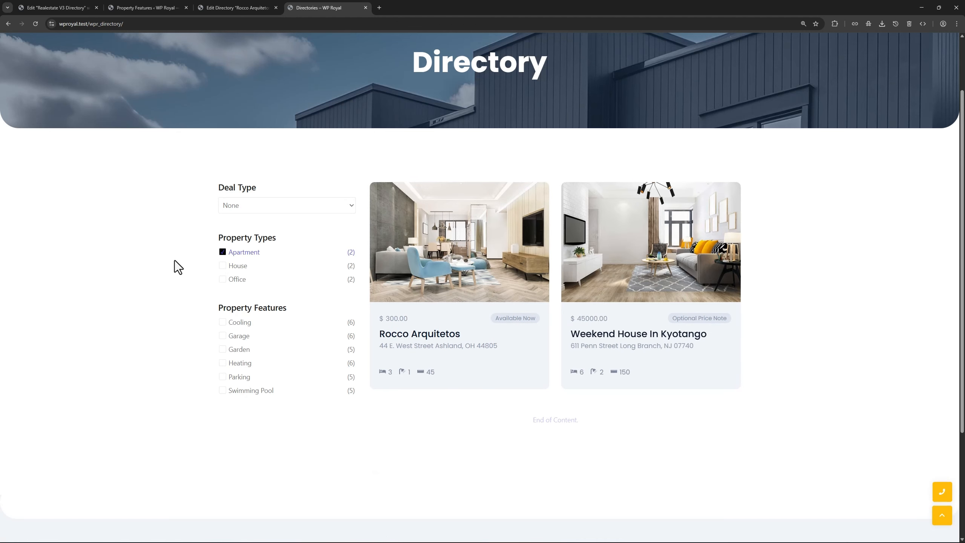
pyautogui.click(207, 348)
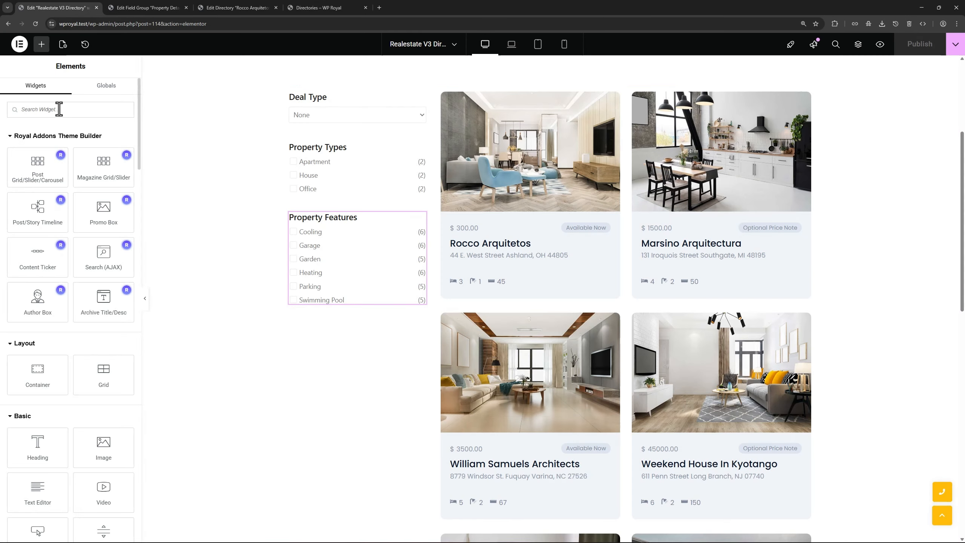
# Add an Advanced Filters widget below Property Features as a range filter on the Directories price meta field
pyautogui.write('adva')
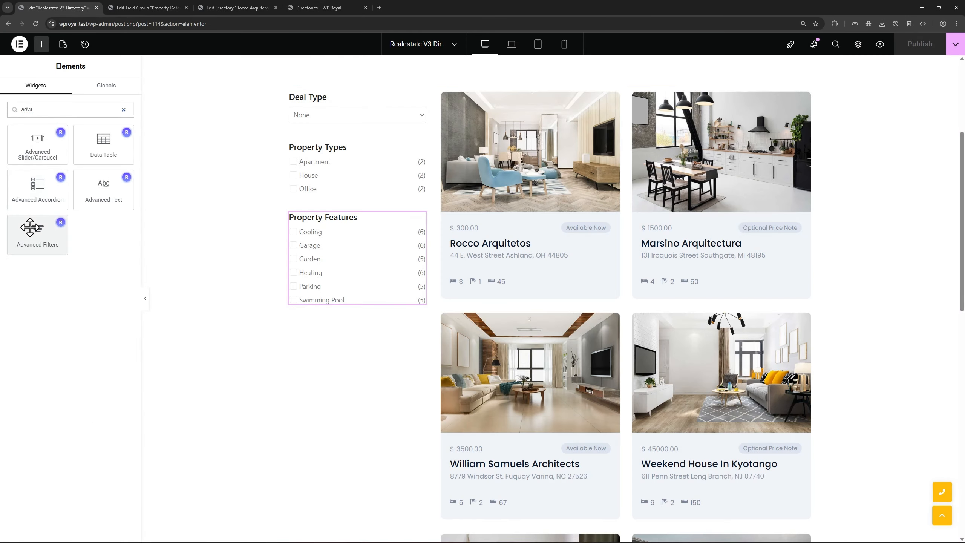
pyautogui.moveTo(37, 232); pyautogui.dragTo(356, 321)
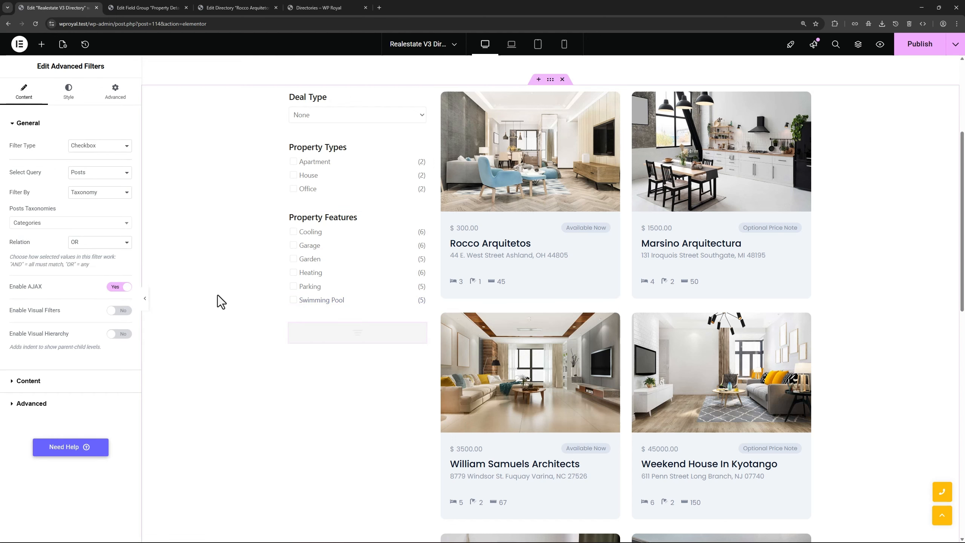
pyautogui.scroll(-2, 218, 293)
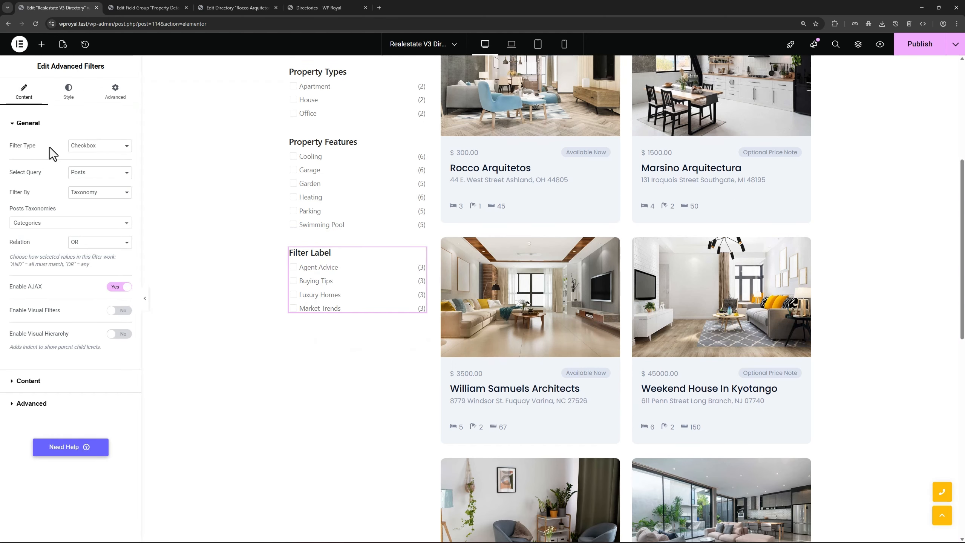
pyautogui.click(89, 146)
pyautogui.click(88, 184)
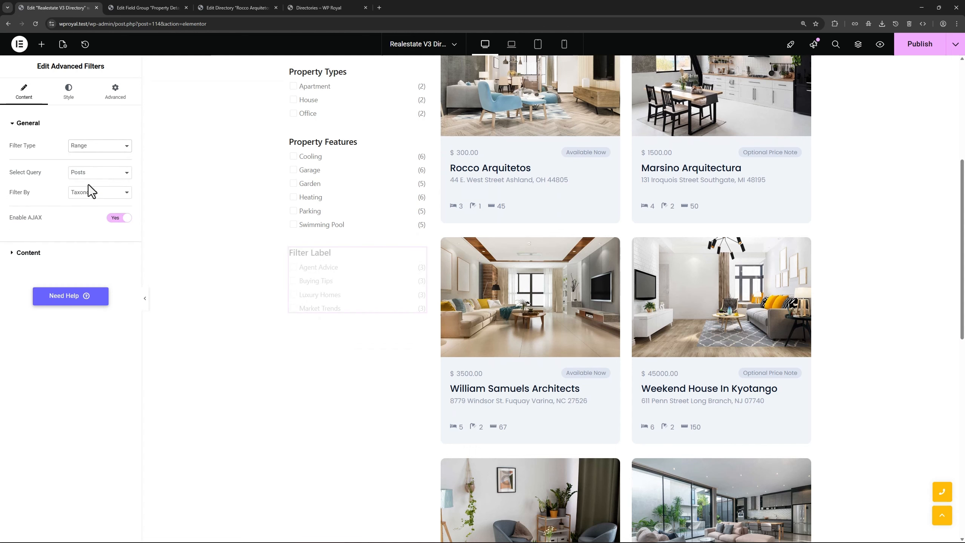
pyautogui.click(86, 175)
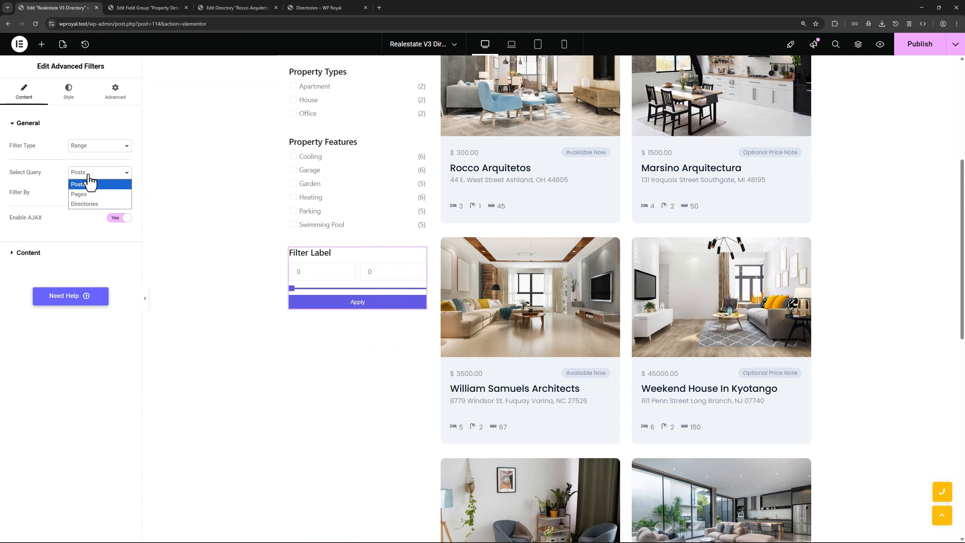
pyautogui.click(86, 204)
pyautogui.click(84, 193)
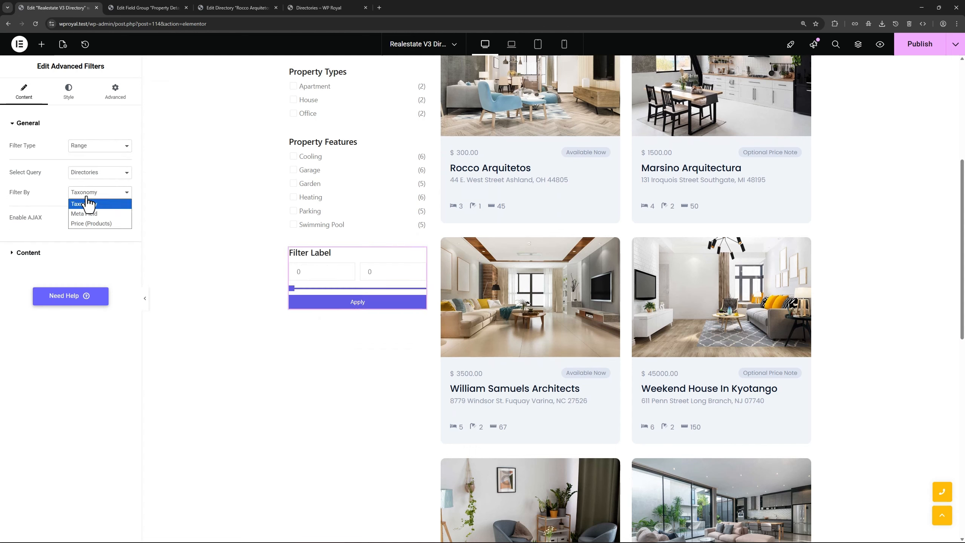
pyautogui.click(84, 214)
pyautogui.click(70, 224)
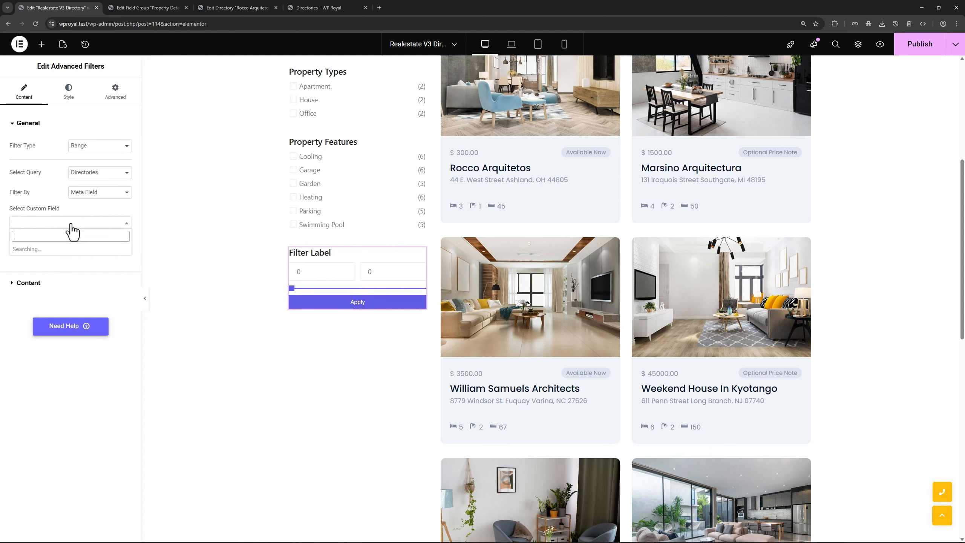
pyautogui.click(53, 272)
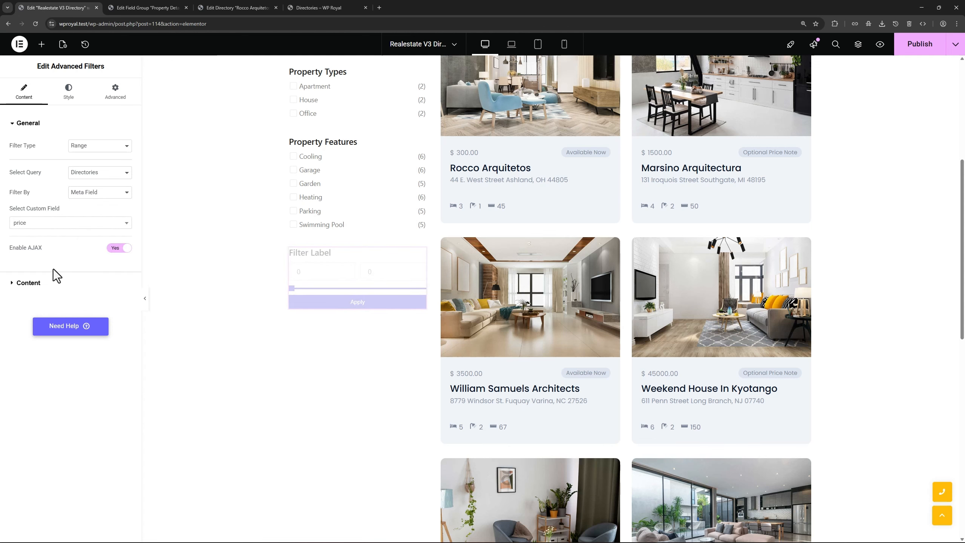
# Change the new range filter's label to 'Price'
pyautogui.click(46, 282)
pyautogui.moveTo(104, 187); pyautogui.dragTo(66, 189)
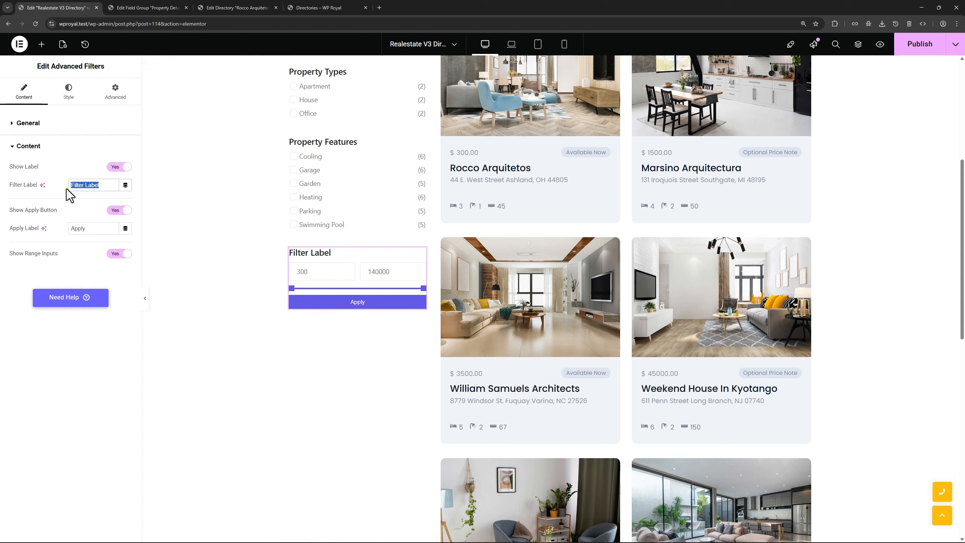
pyautogui.write('Price')
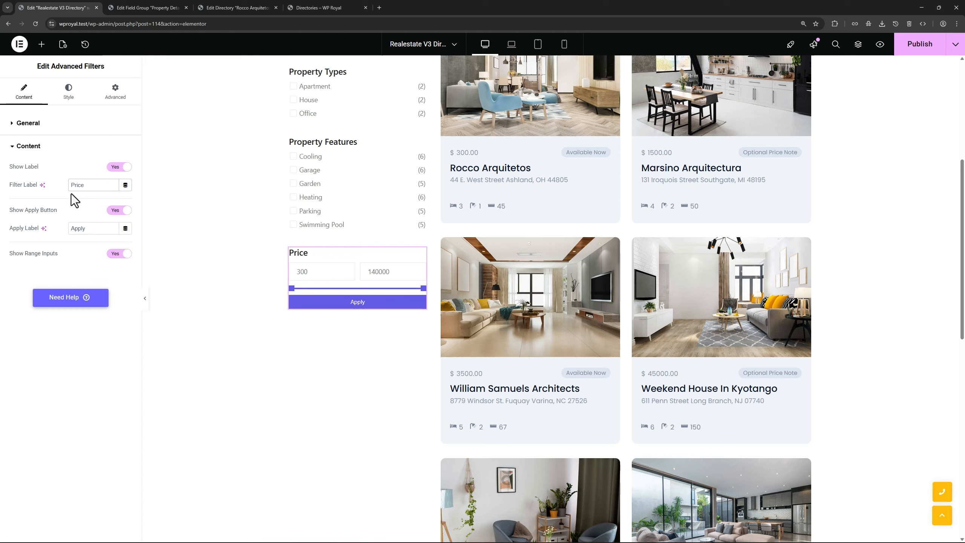
pyautogui.click(42, 45)
# Add another Advanced Filters range filter below Price, querying Directories by the area meta field
pyautogui.write('adva')
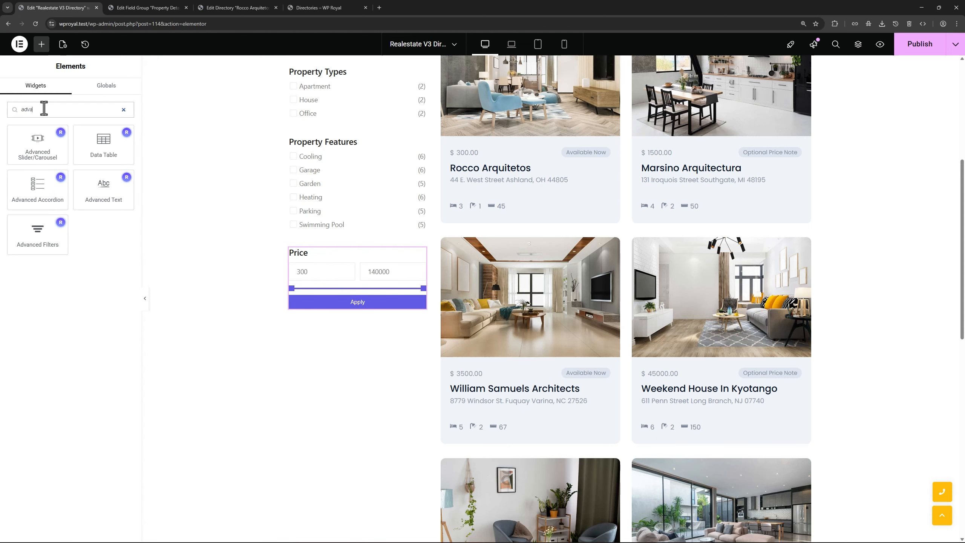
pyautogui.moveTo(38, 234); pyautogui.dragTo(361, 311)
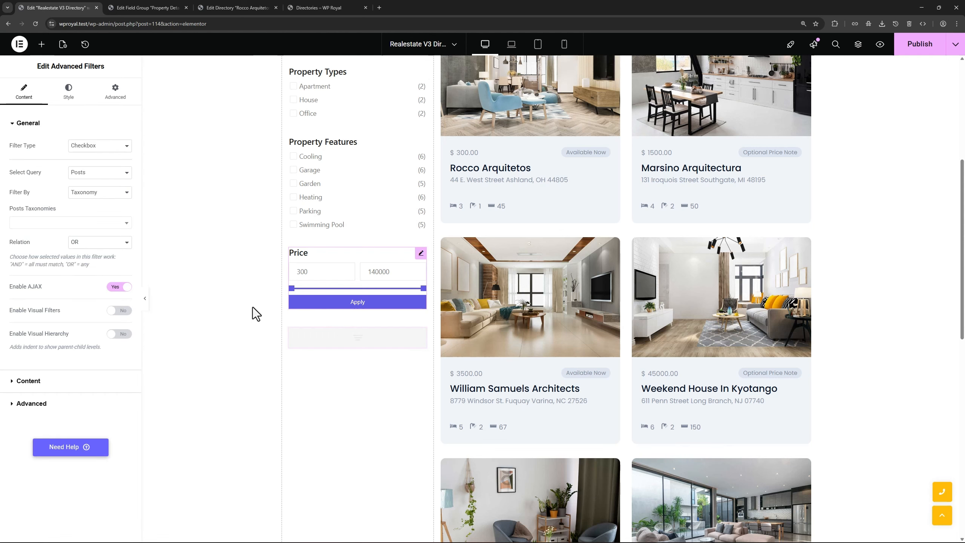
pyautogui.click(83, 147)
pyautogui.click(87, 186)
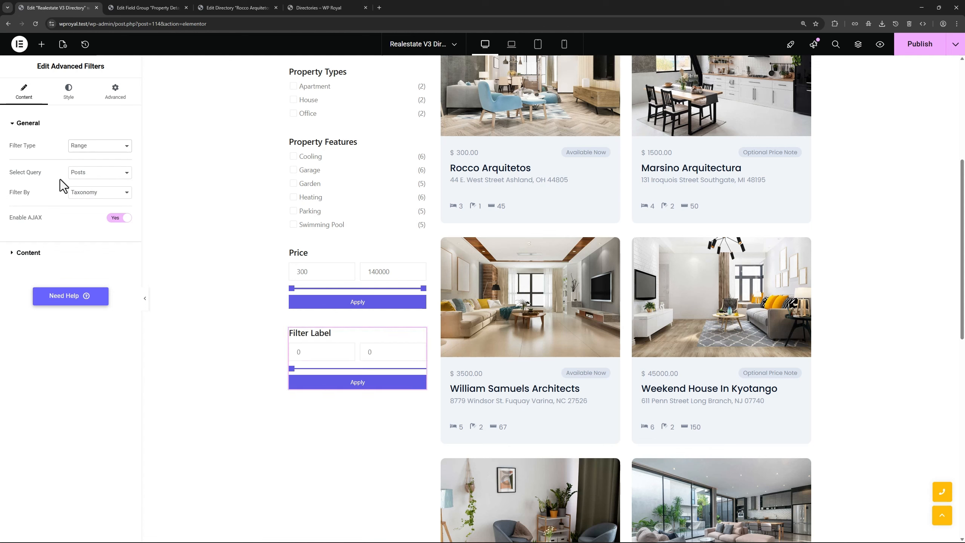
pyautogui.click(93, 173)
pyautogui.click(91, 202)
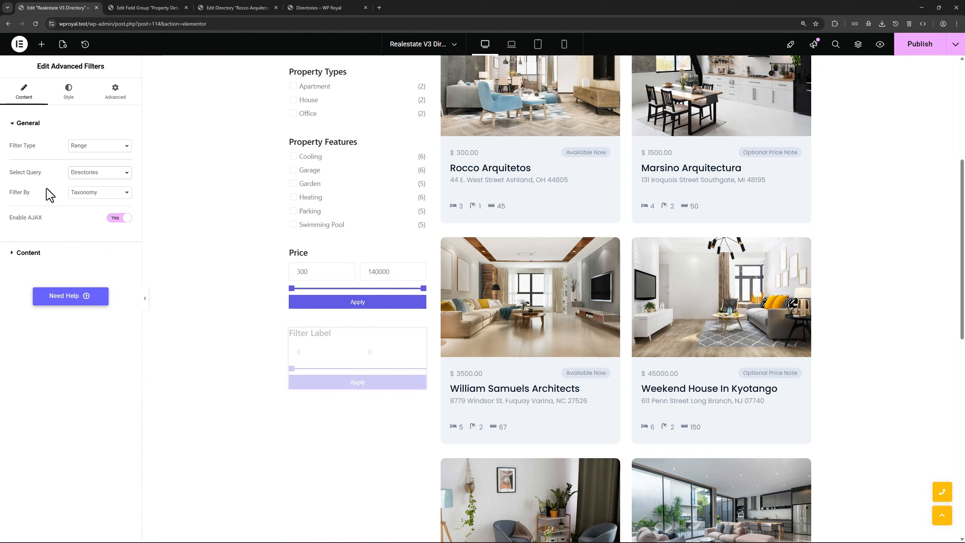
pyautogui.click(91, 193)
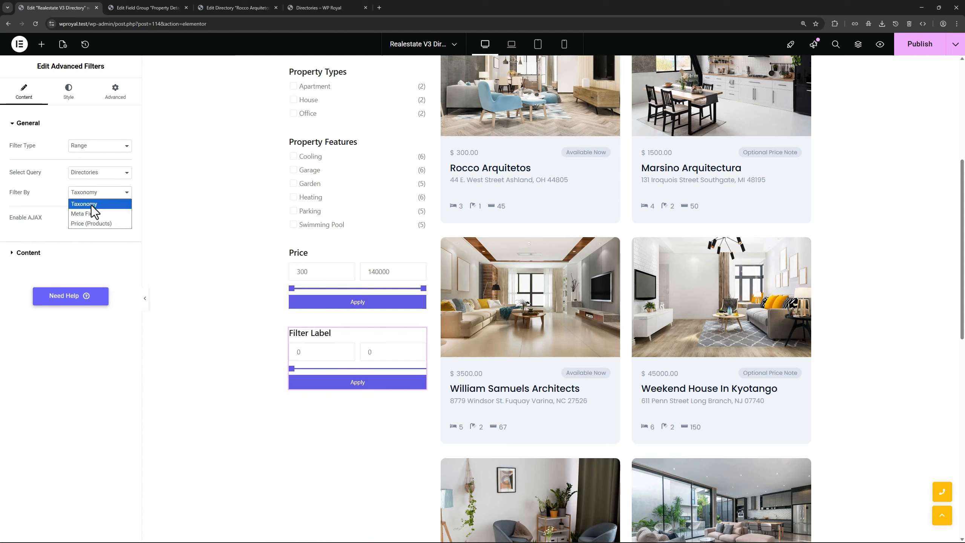
pyautogui.click(91, 210)
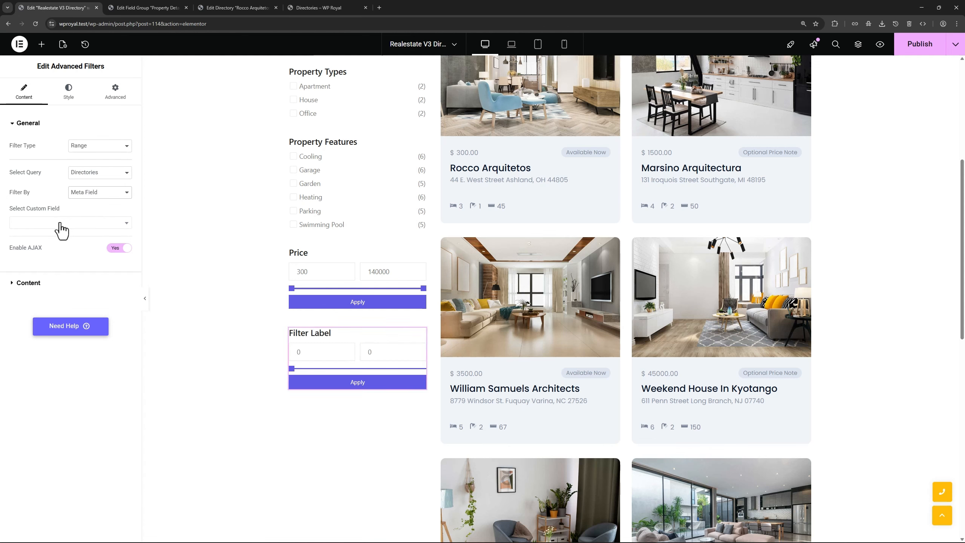
pyautogui.click(61, 224)
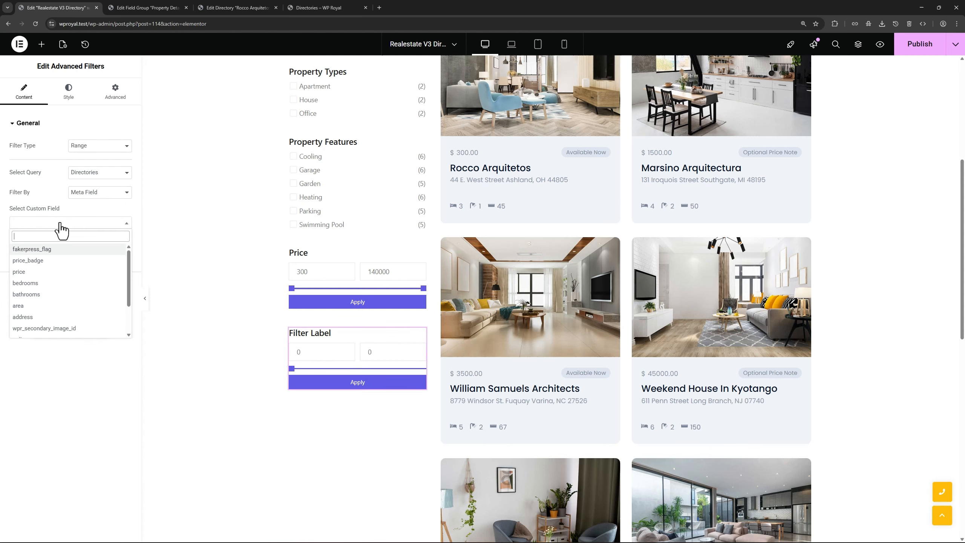
pyautogui.click(55, 307)
# Label the filter 'Area', then switch to the Property Details field group
pyautogui.click(55, 292)
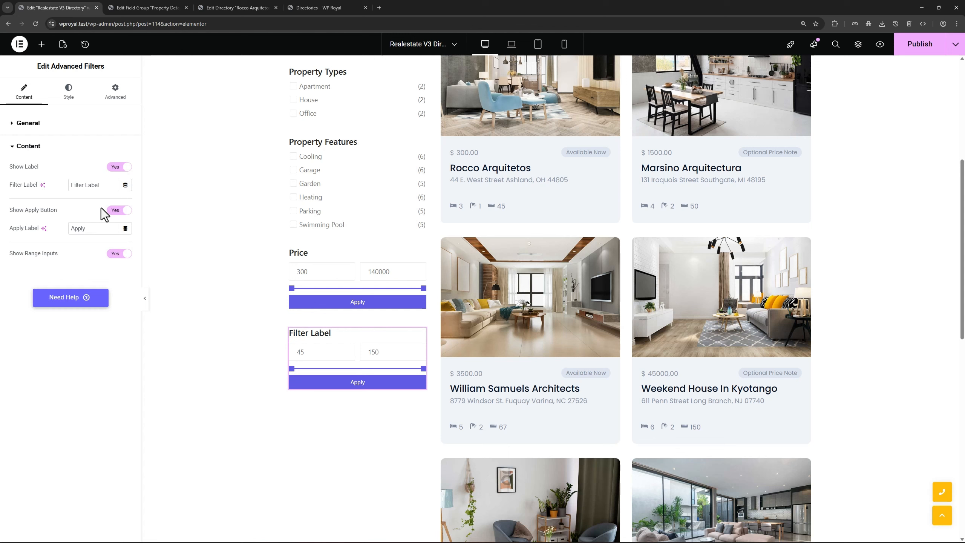
pyautogui.tripleClick(70, 184)
pyautogui.write('Area')
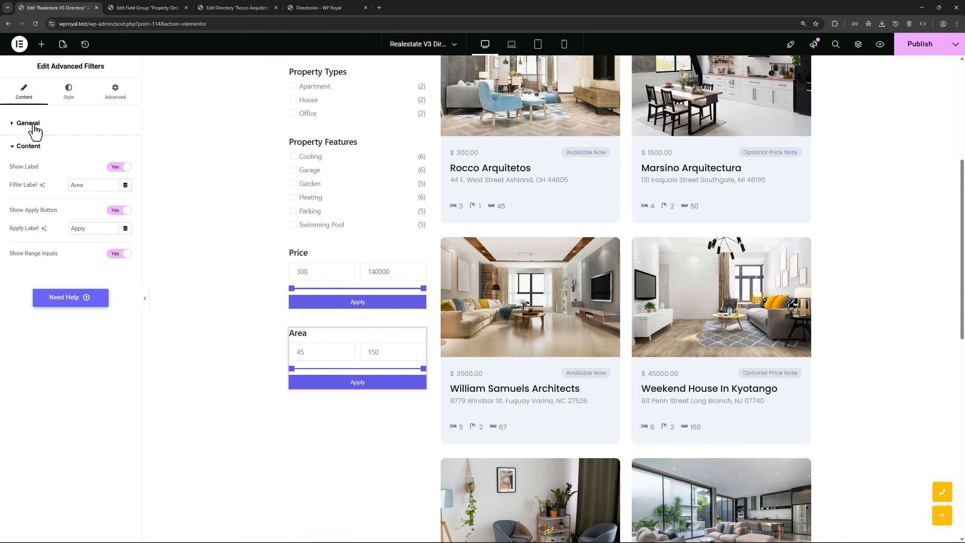
pyautogui.click(30, 123)
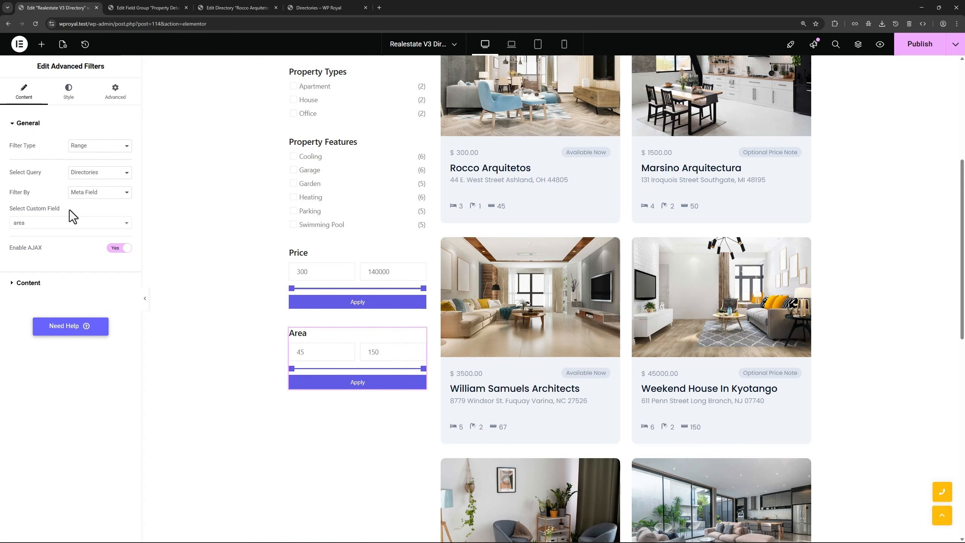
pyautogui.click(143, 8)
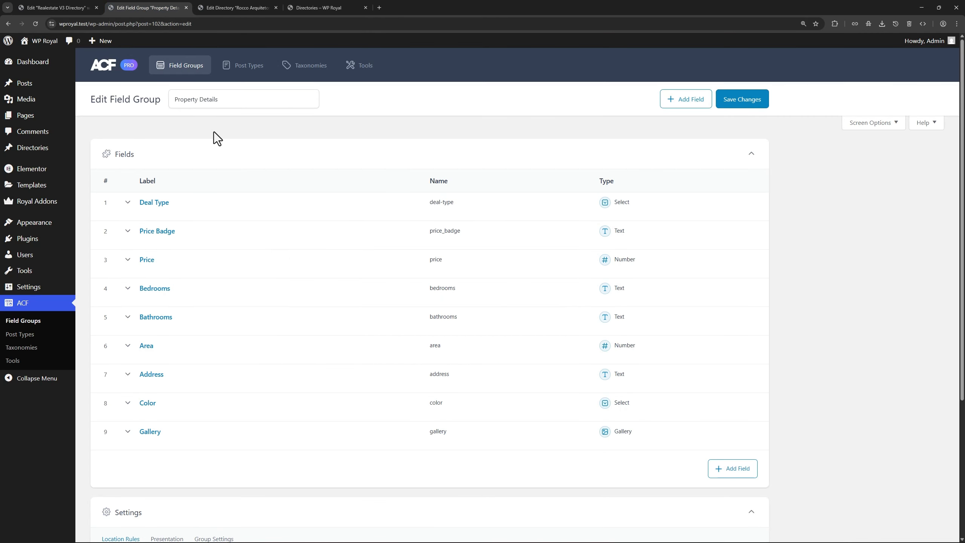
# After viewing the Rocco Arquitetos entry, publish the directory template and go to the live Directory page
pyautogui.click(225, 8)
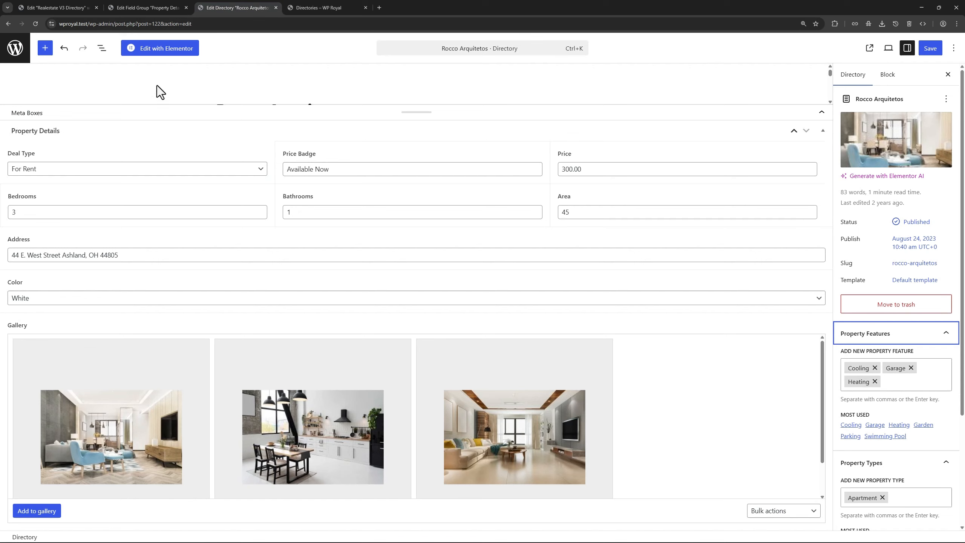
pyautogui.click(60, 9)
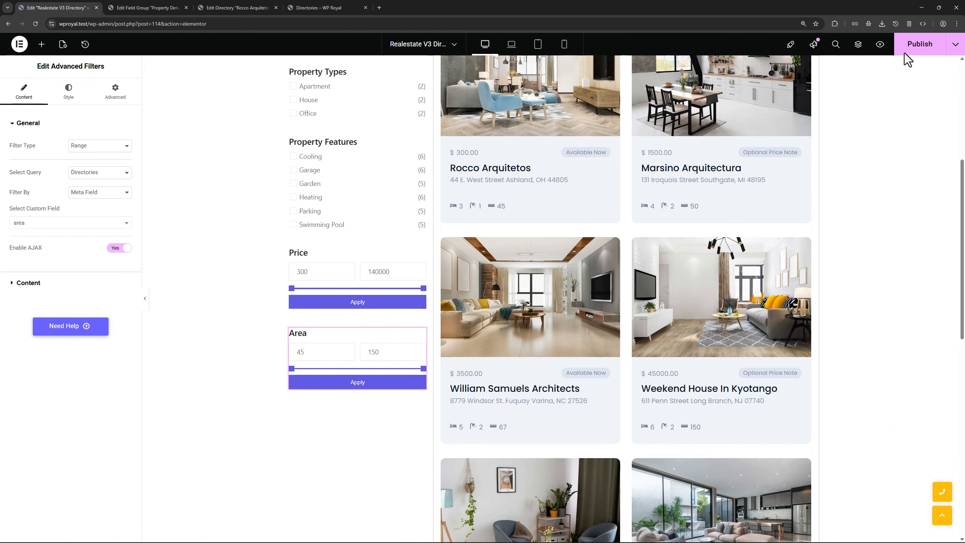
pyautogui.click(905, 53)
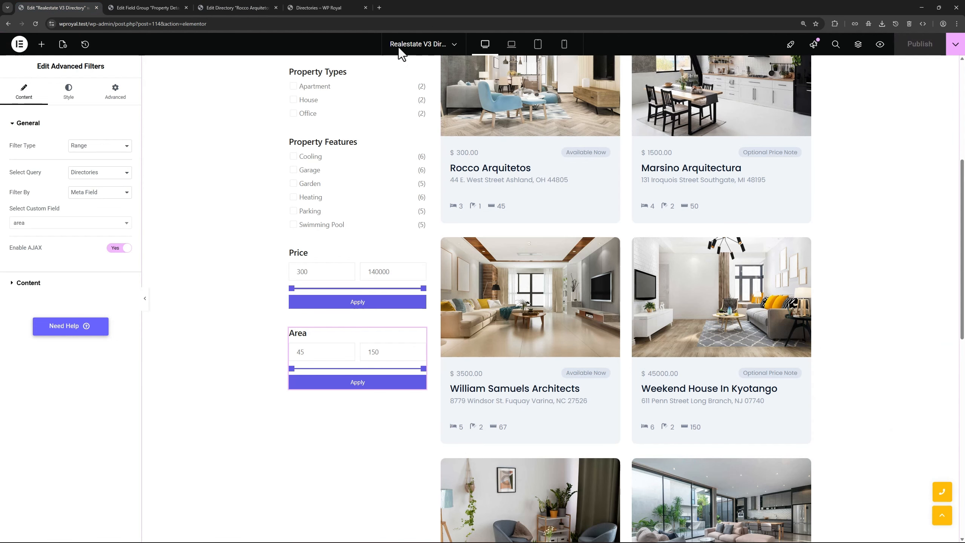
pyautogui.click(324, 7)
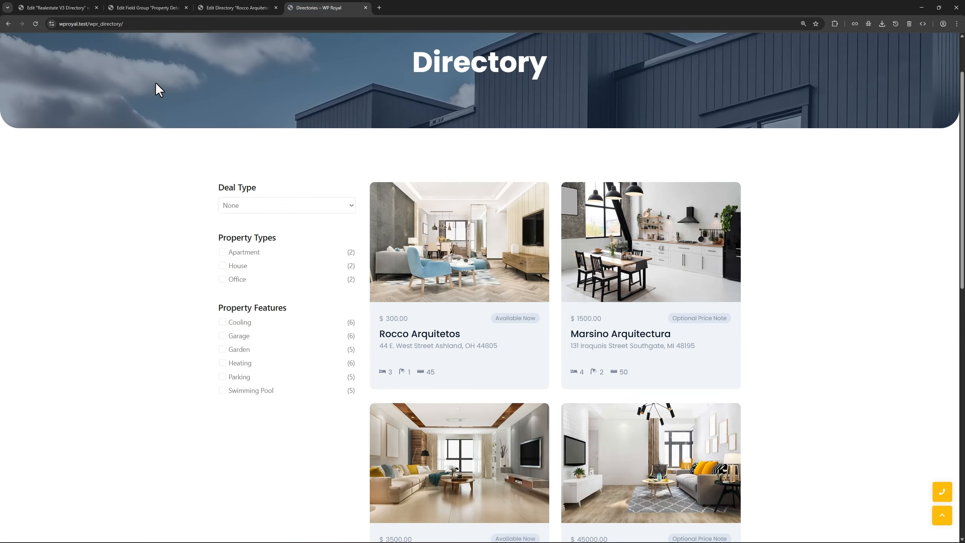
# Reload the Directory page, narrow the Price and Area maximum sliders, and apply the range
pyautogui.click(35, 24)
pyautogui.scroll(-5, 133, 221)
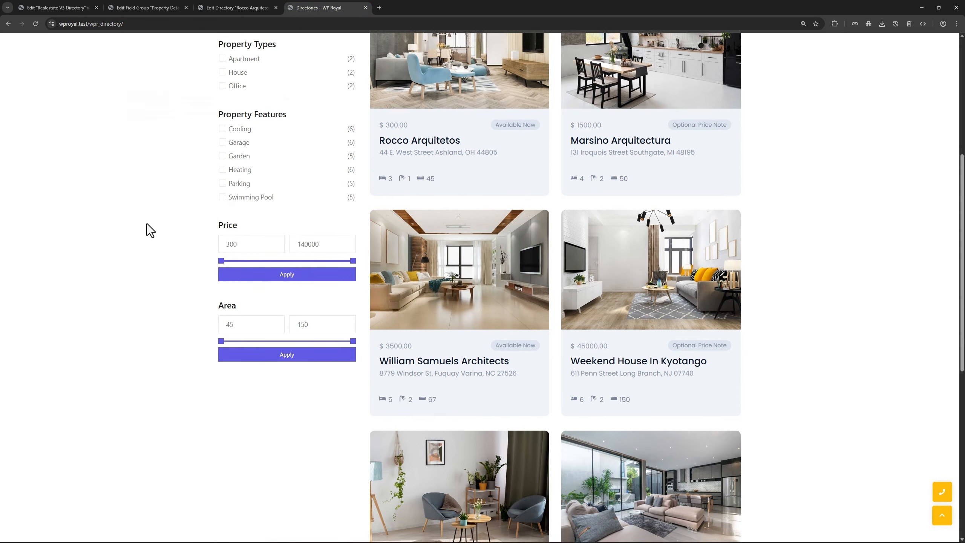
pyautogui.scroll(-1, 146, 224)
pyautogui.moveTo(353, 228); pyautogui.dragTo(300, 228)
pyautogui.moveTo(353, 309); pyautogui.dragTo(310, 309)
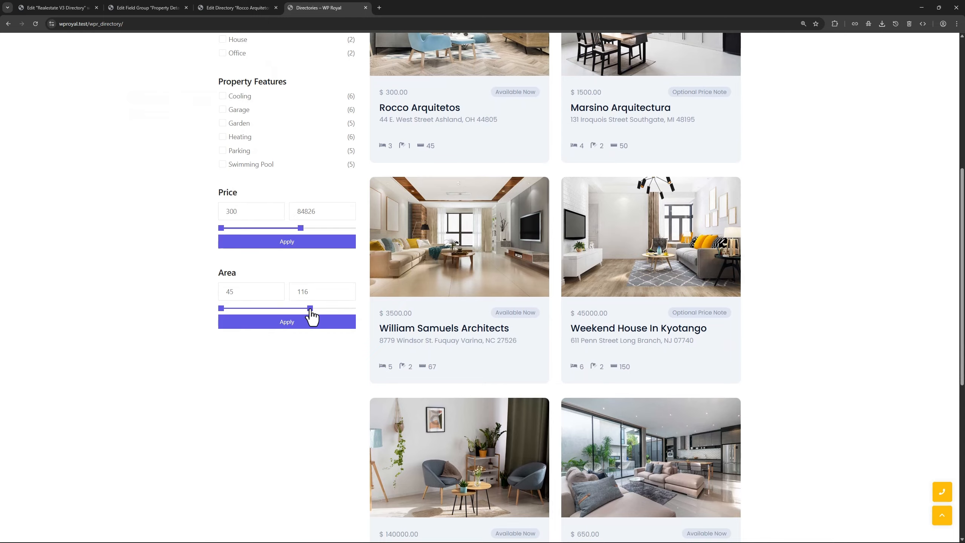
pyautogui.click(298, 243)
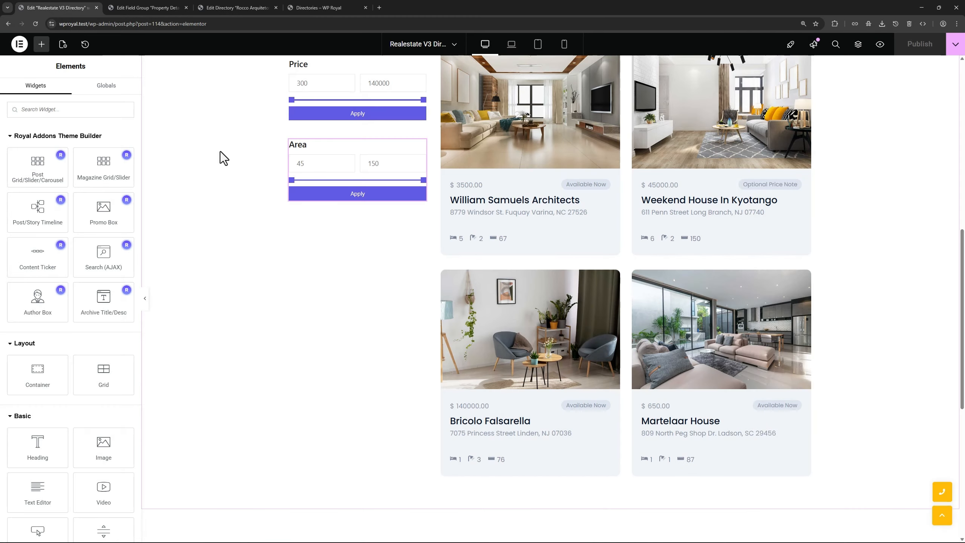
pyautogui.click(147, 8)
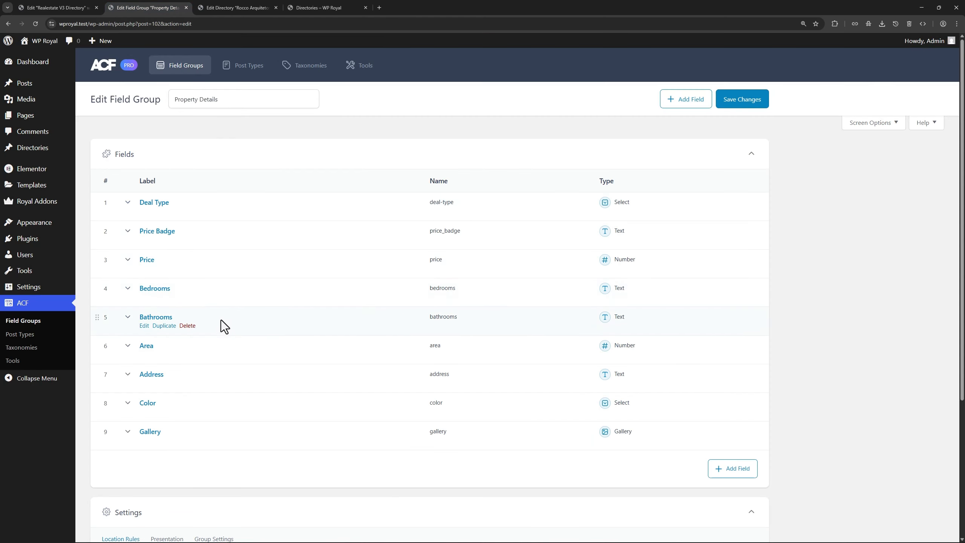
pyautogui.moveTo(229, 288)
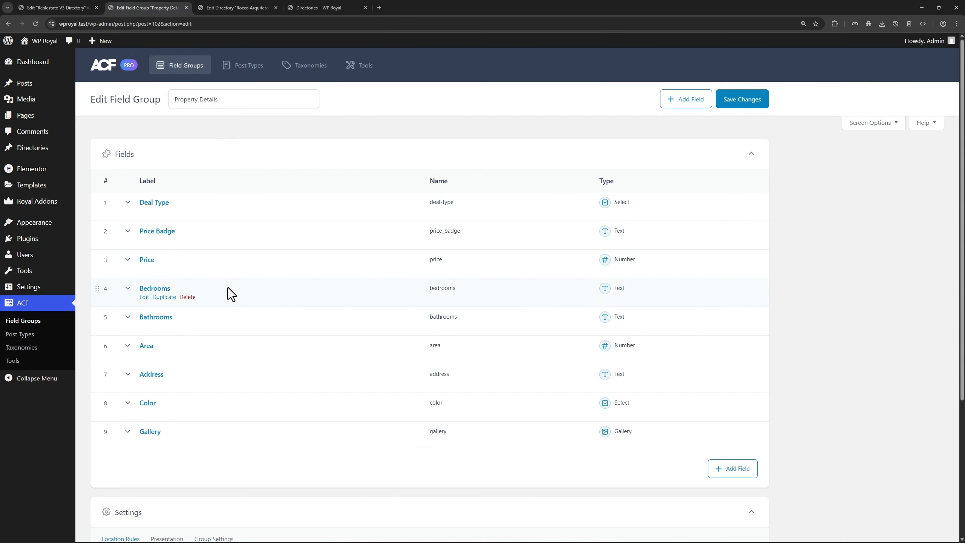
pyautogui.click(236, 6)
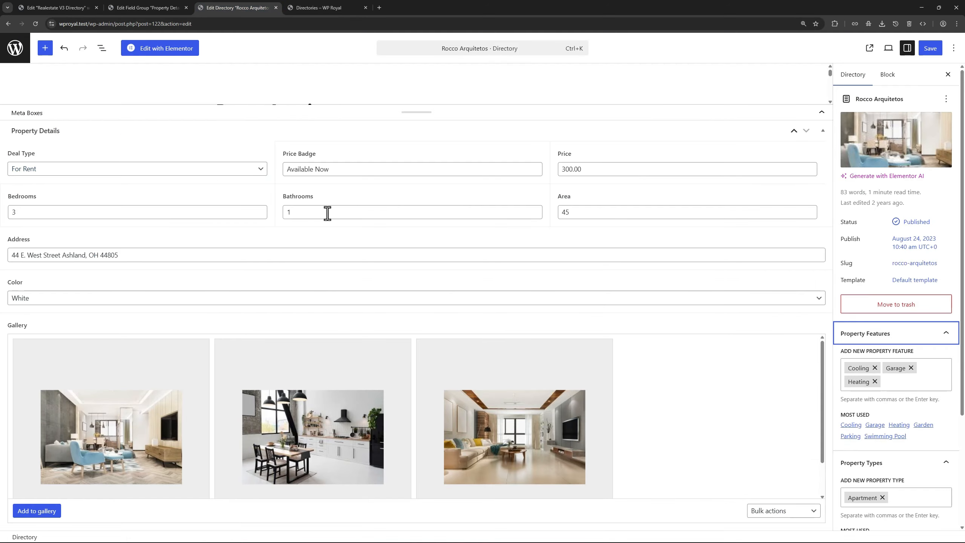
pyautogui.click(68, 8)
# Add an Advanced Filters checkbox filter below Area, on the Directories bathrooms meta field
pyautogui.click(50, 109)
pyautogui.write('ad')
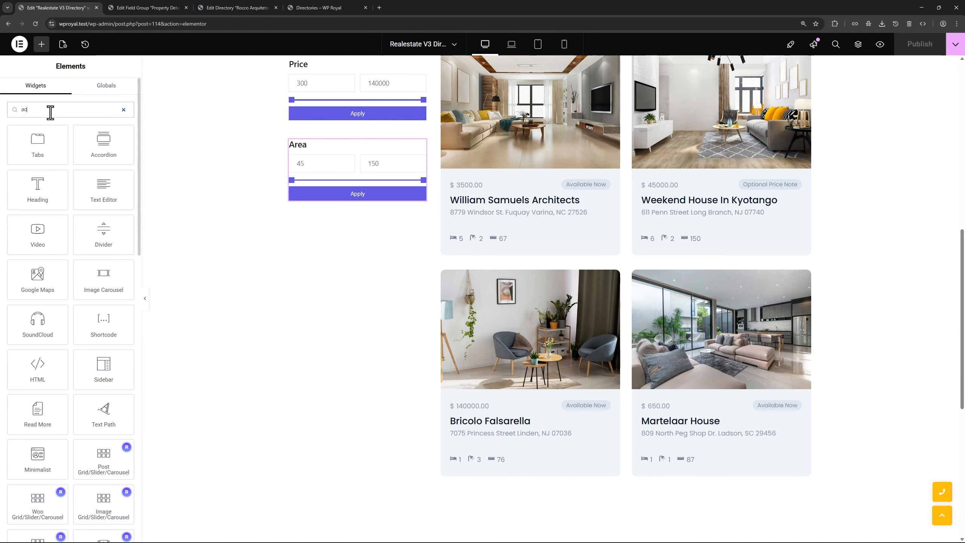
pyautogui.write('va')
pyautogui.moveTo(38, 233); pyautogui.dragTo(353, 201)
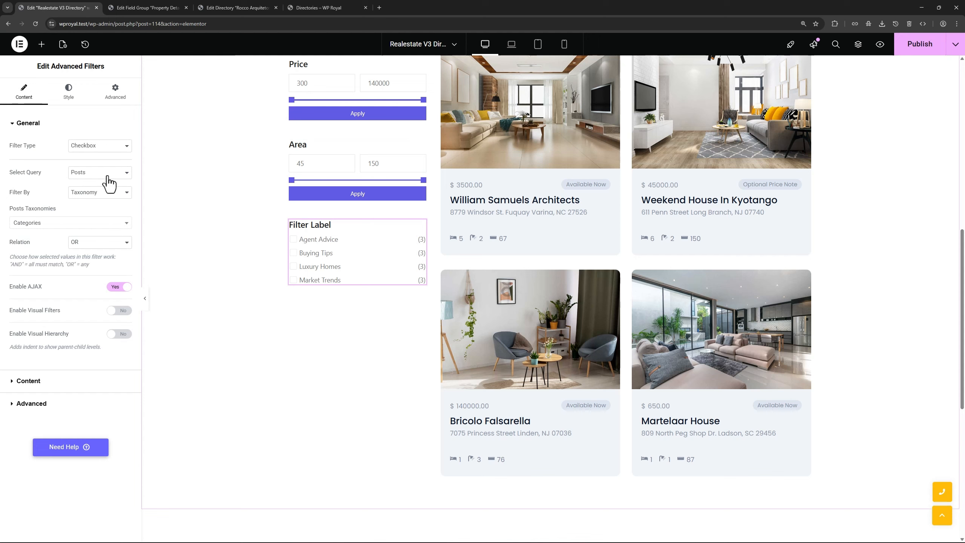
pyautogui.click(93, 148)
pyautogui.click(75, 165)
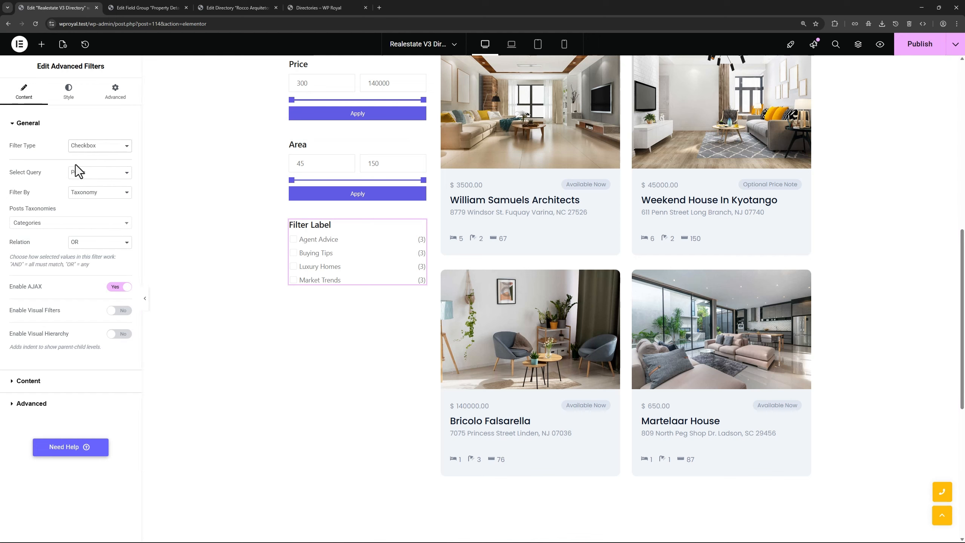
pyautogui.click(92, 174)
pyautogui.click(91, 205)
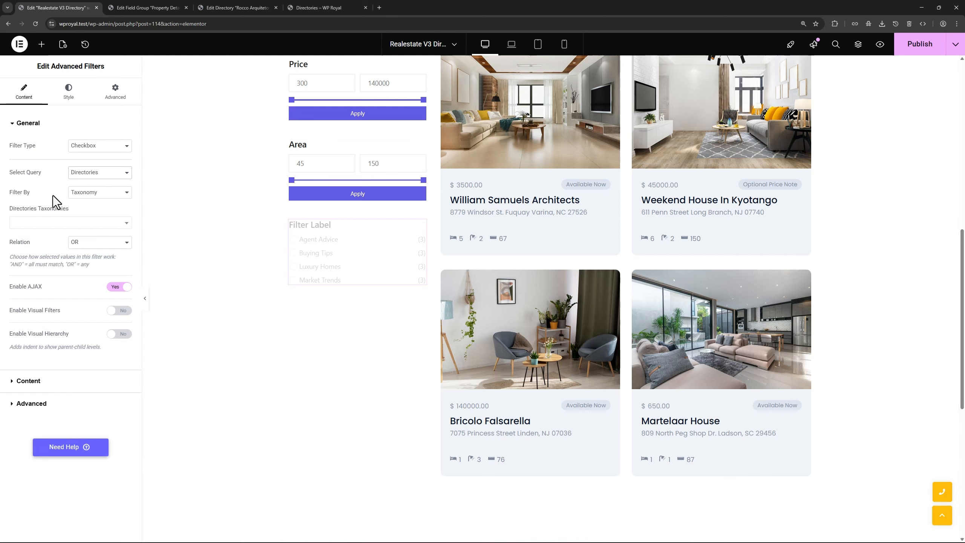
pyautogui.click(90, 192)
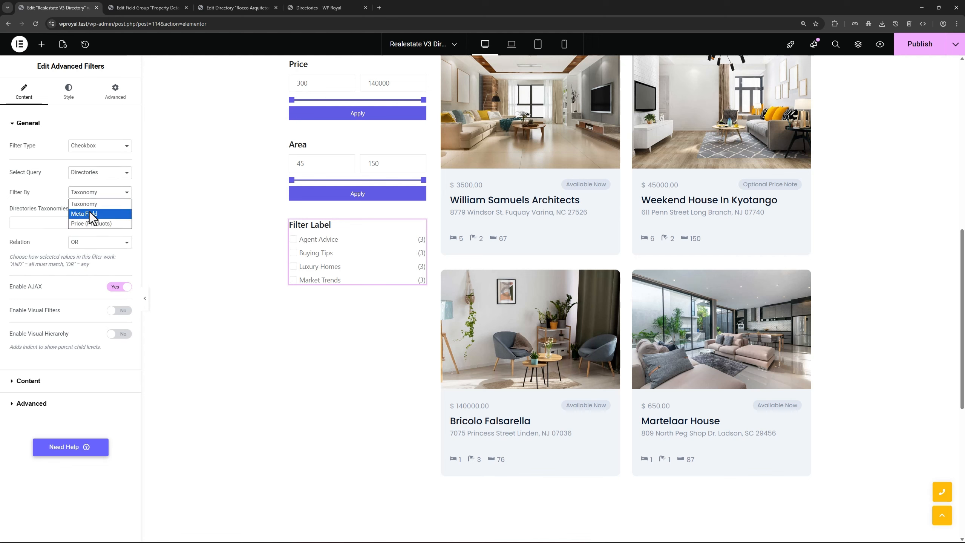
pyautogui.click(89, 212)
pyautogui.click(55, 224)
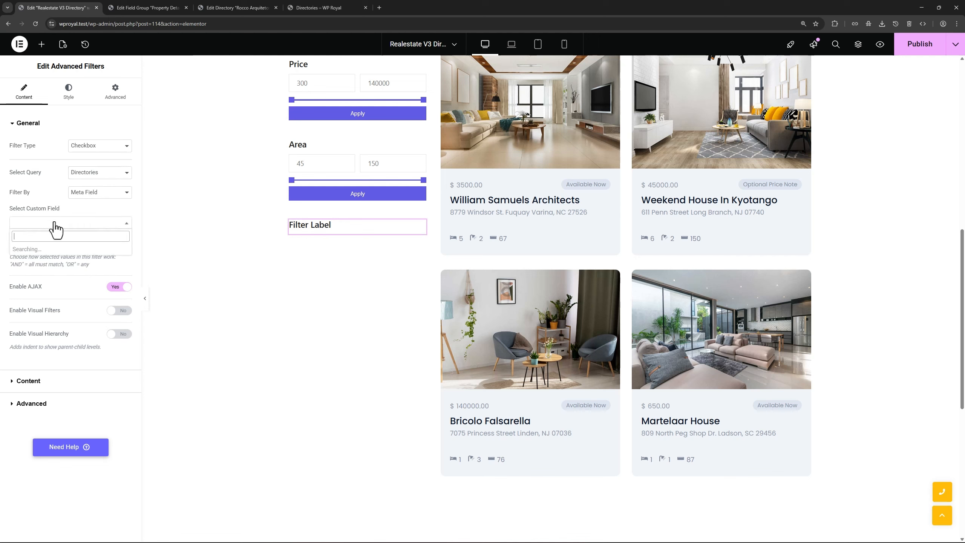
pyautogui.click(47, 296)
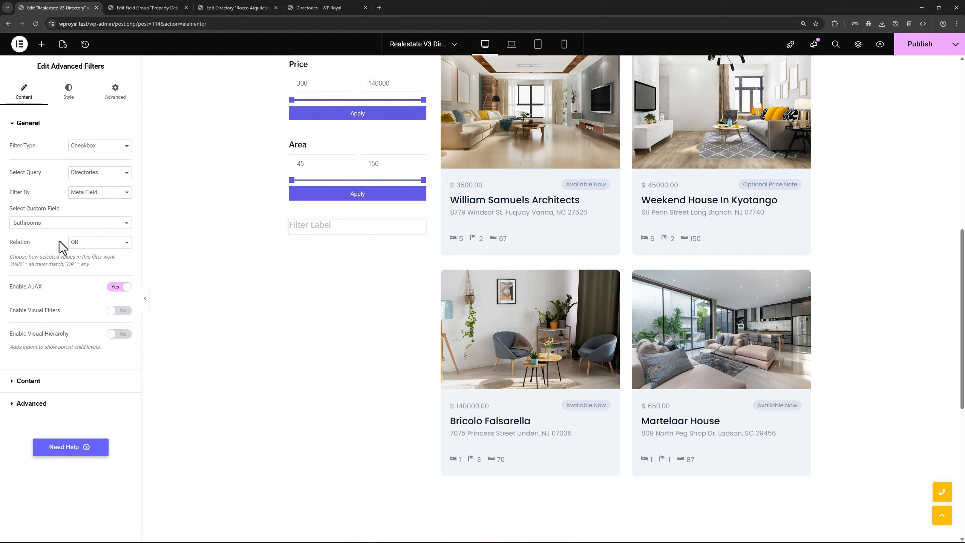
# Change the new filter's label to 'Bathroom'
pyautogui.click(41, 380)
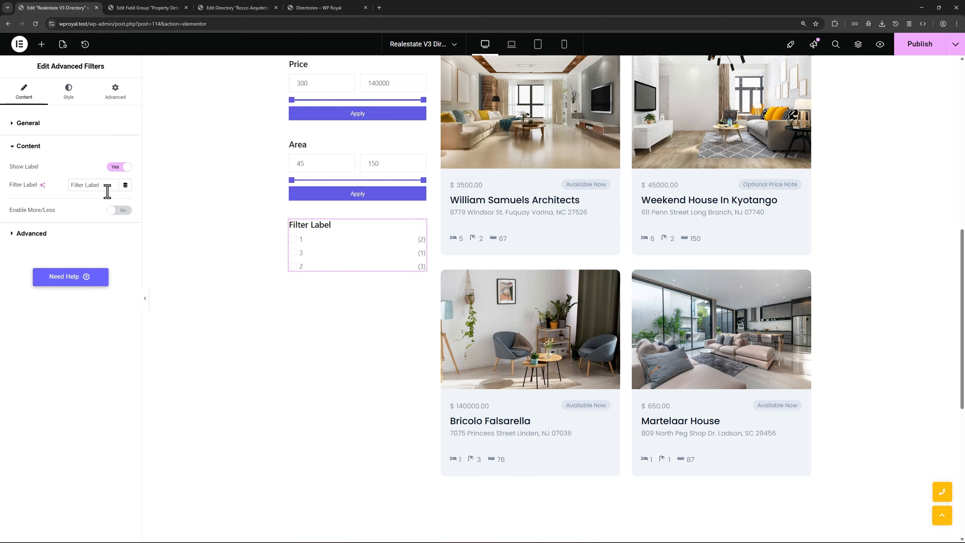
pyautogui.moveTo(107, 191); pyautogui.dragTo(65, 187)
pyautogui.write('Bathroom')
# Add another Advanced Filters checkbox filter below Bathroom, on the Directories bedrooms meta field
pyautogui.click(41, 44)
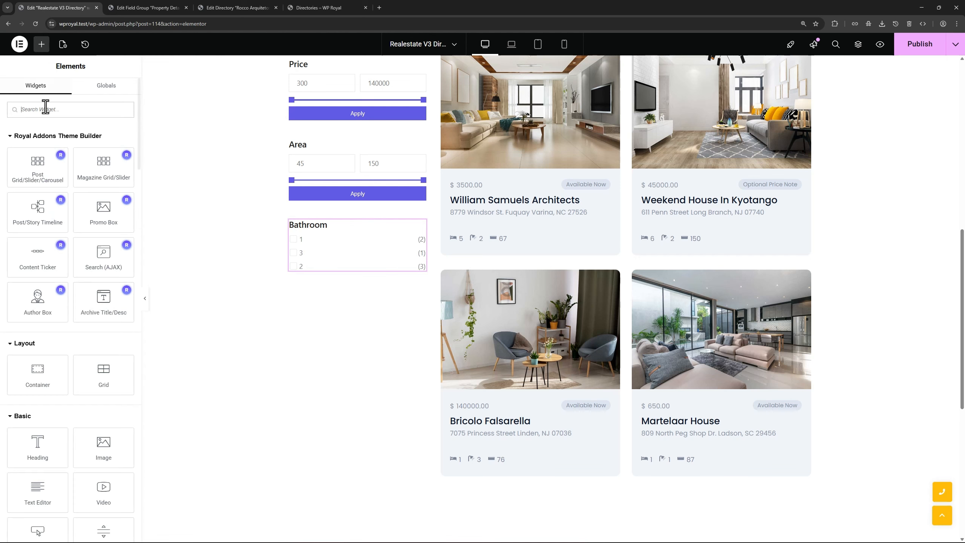
pyautogui.write('adva')
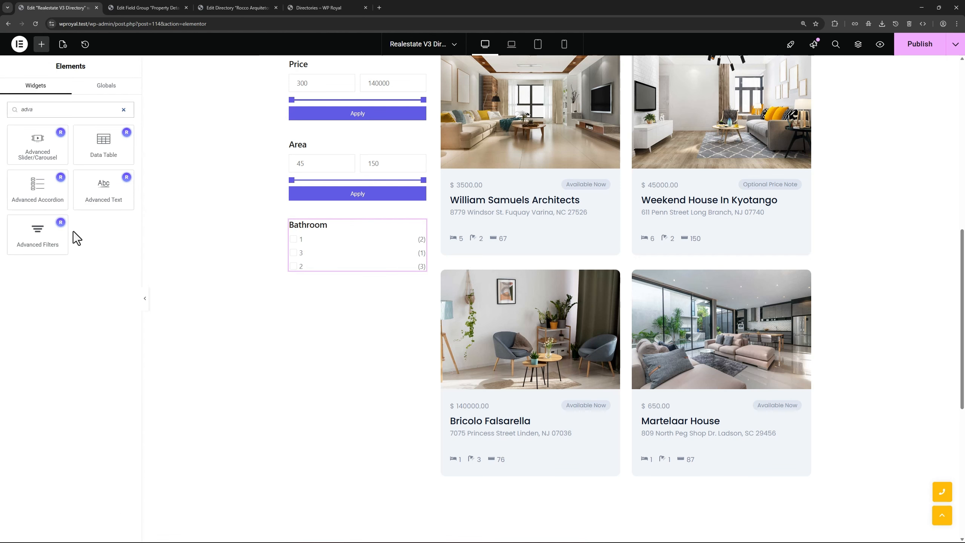
pyautogui.moveTo(37, 233); pyautogui.dragTo(351, 271)
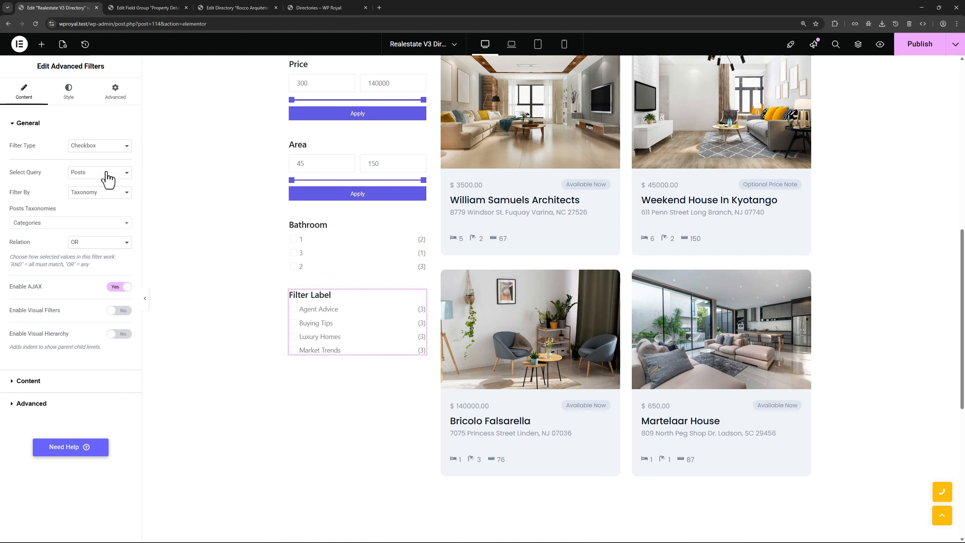
pyautogui.click(97, 147)
pyautogui.click(97, 156)
pyautogui.click(97, 174)
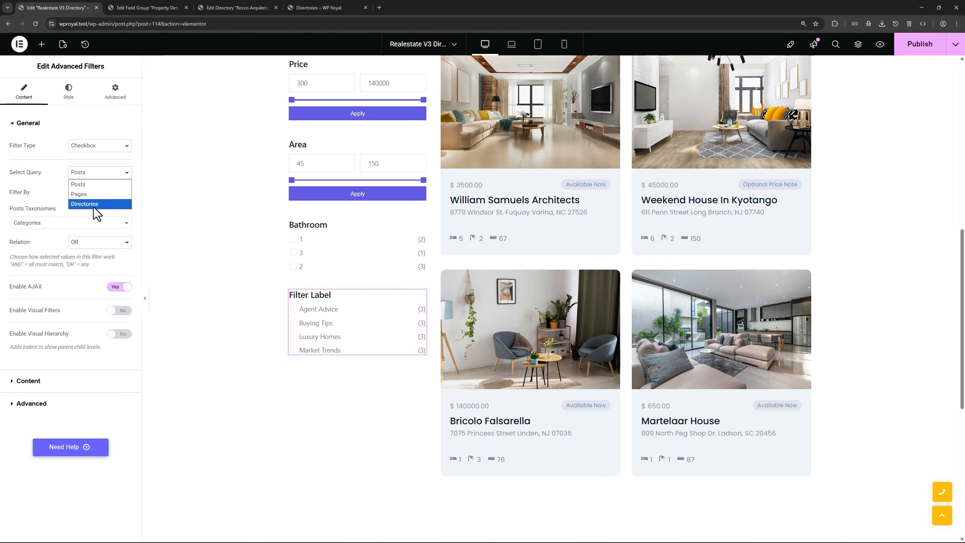
pyautogui.click(93, 205)
pyautogui.click(90, 192)
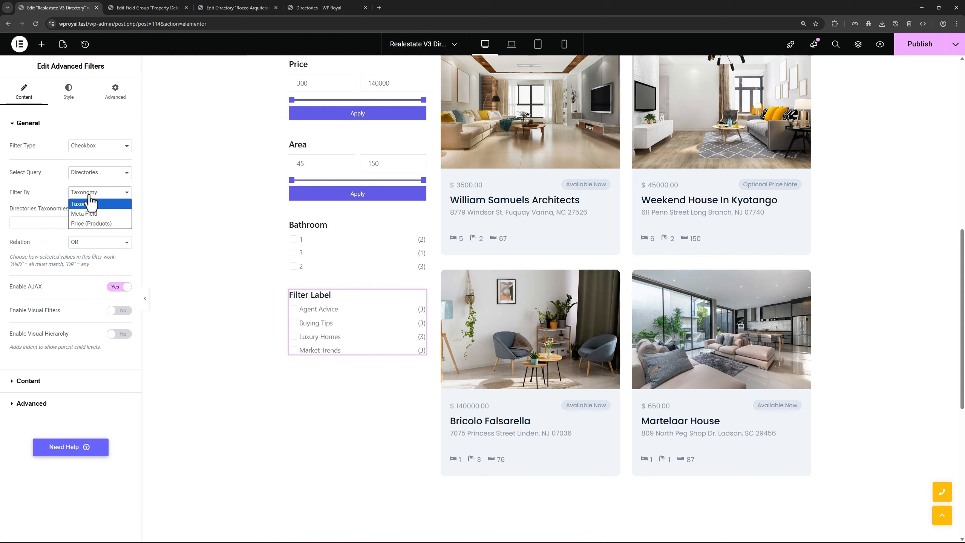
pyautogui.click(89, 211)
pyautogui.click(57, 224)
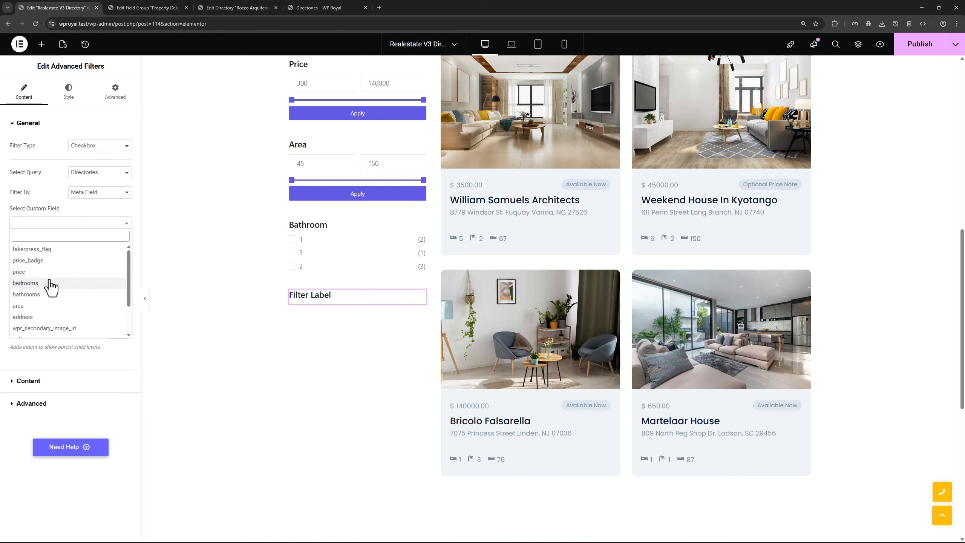
pyautogui.click(50, 283)
# Label the filter 'Bedroom' and publish the template
pyautogui.click(49, 381)
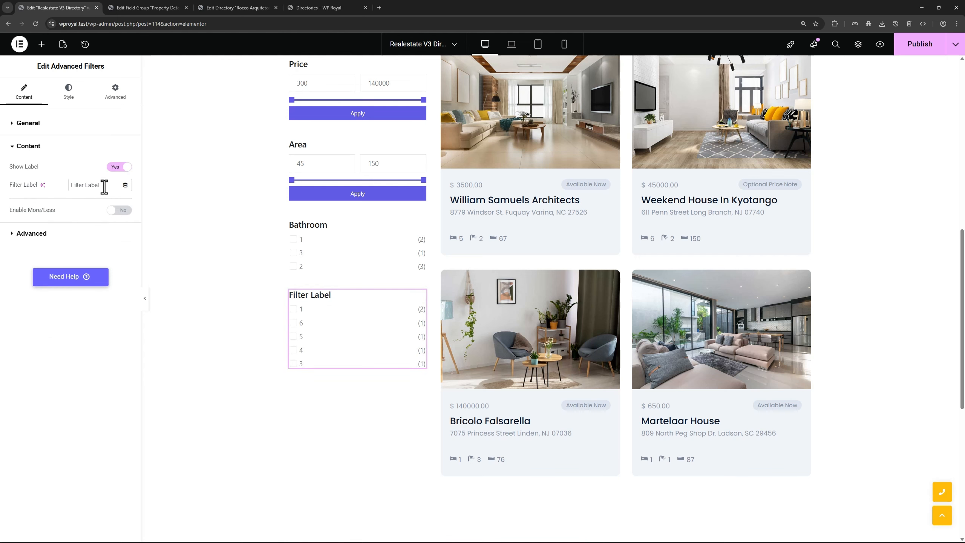
pyautogui.moveTo(104, 186); pyautogui.dragTo(63, 189)
pyautogui.write('Bedroom')
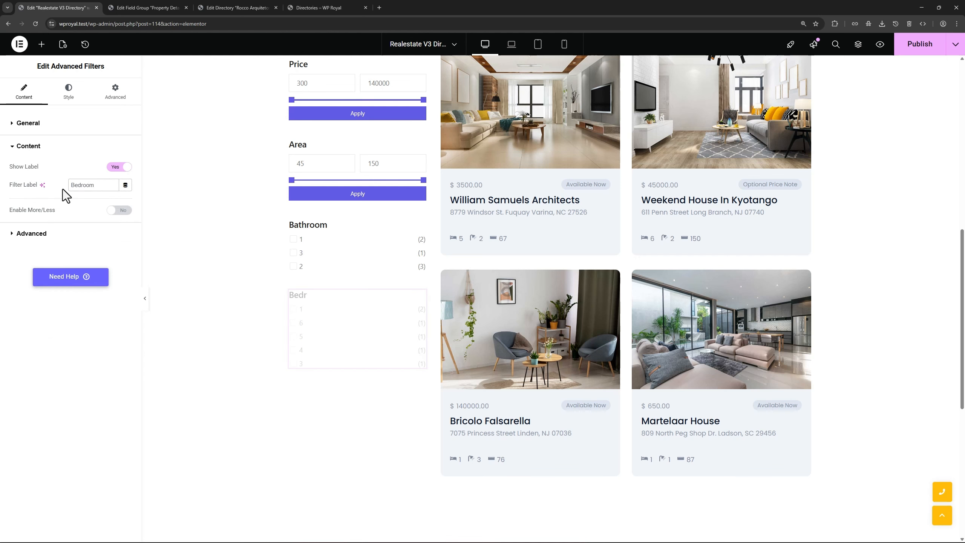
pyautogui.click(915, 49)
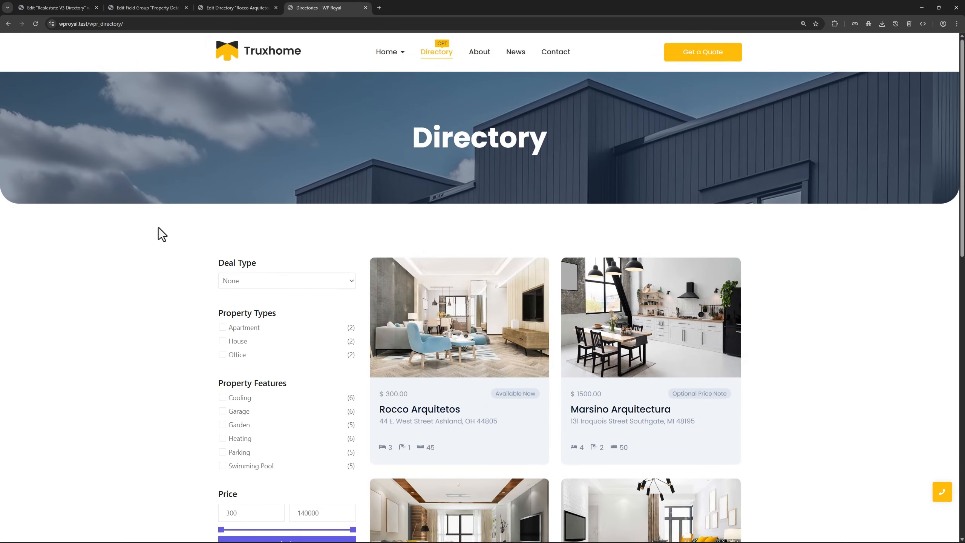
# Narrow the live directory listings to 6 bedrooms with the Bedroom checkbox filter
pyautogui.scroll(-10, 159, 228)
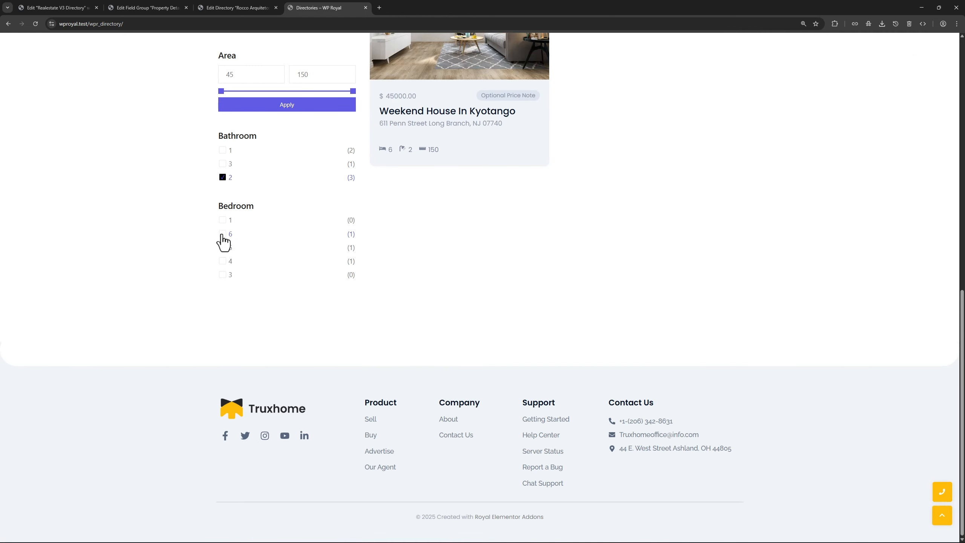
pyautogui.click(223, 234)
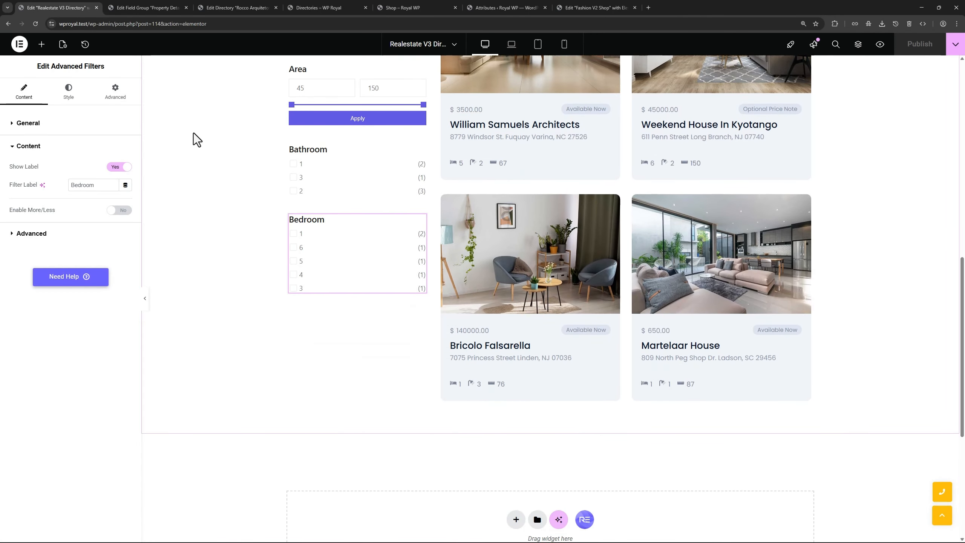
# Review the shop demo and WooCommerce product attributes, then return to the Fashion V2 Shop editor
pyautogui.click(398, 5)
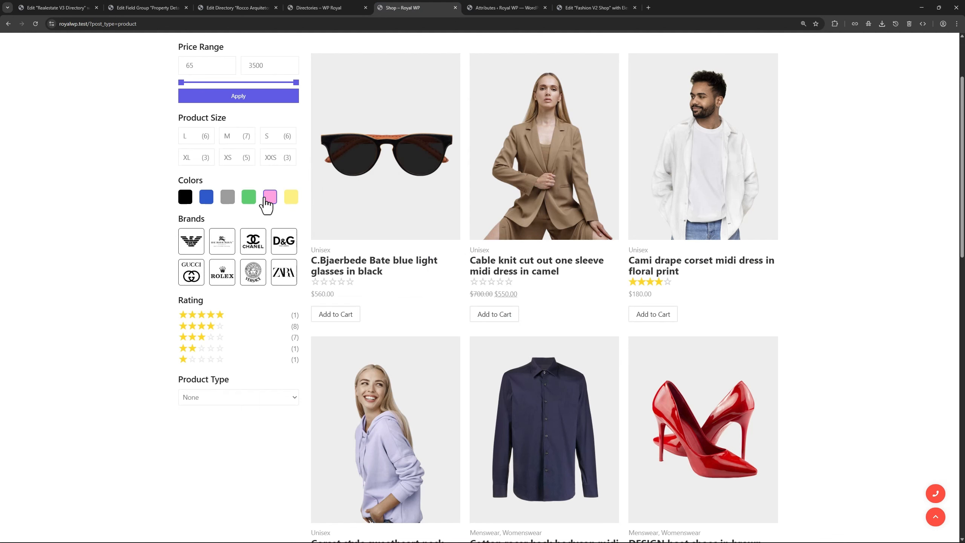
pyautogui.click(482, 9)
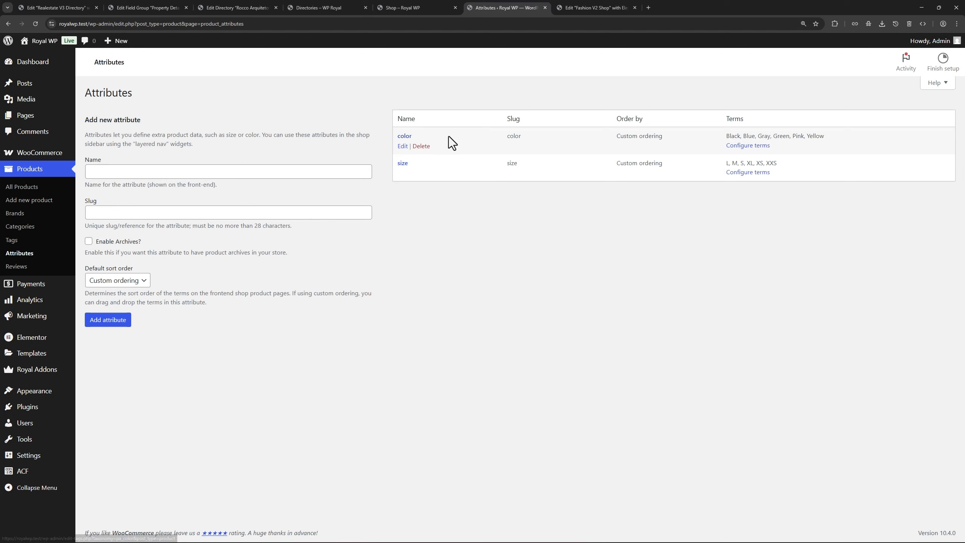
pyautogui.click(583, 8)
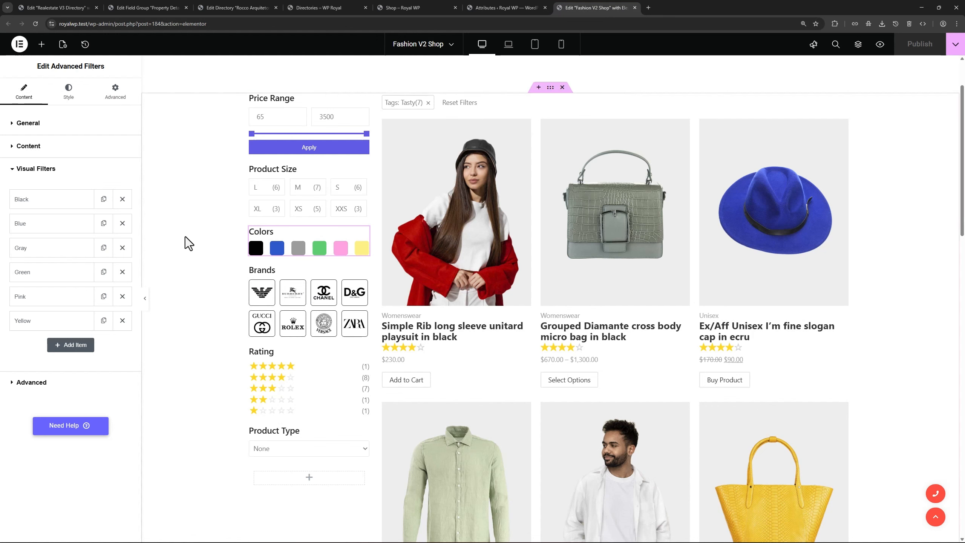
# Compare the Black colour filter item's value with the color attribute's terms, then return to the directory editor
pyautogui.click(53, 204)
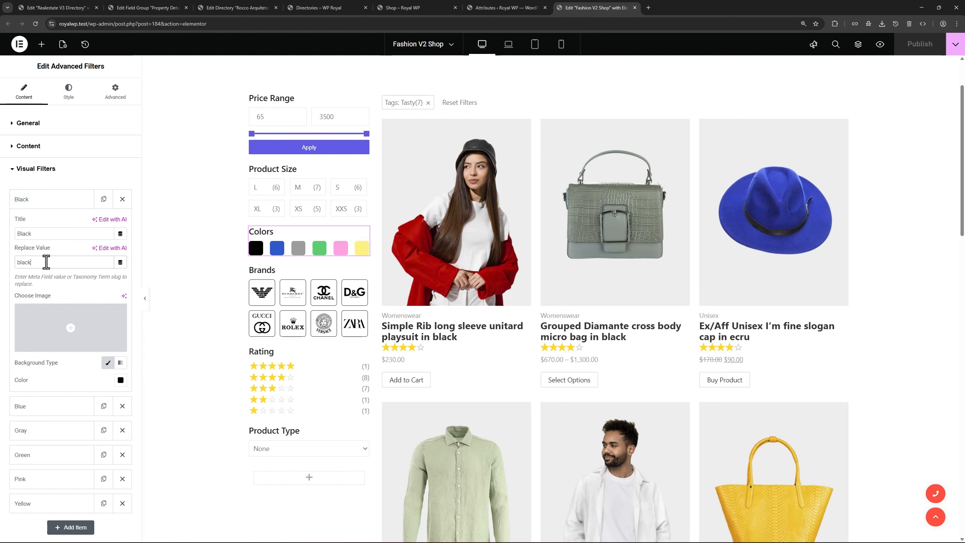
pyautogui.click(485, 9)
pyautogui.click(401, 143)
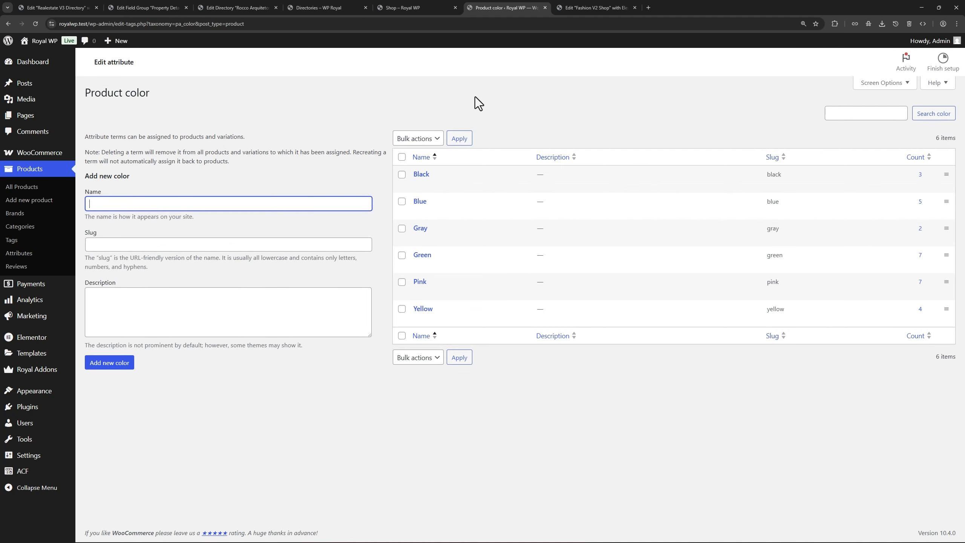
pyautogui.click(63, 8)
pyautogui.click(126, 6)
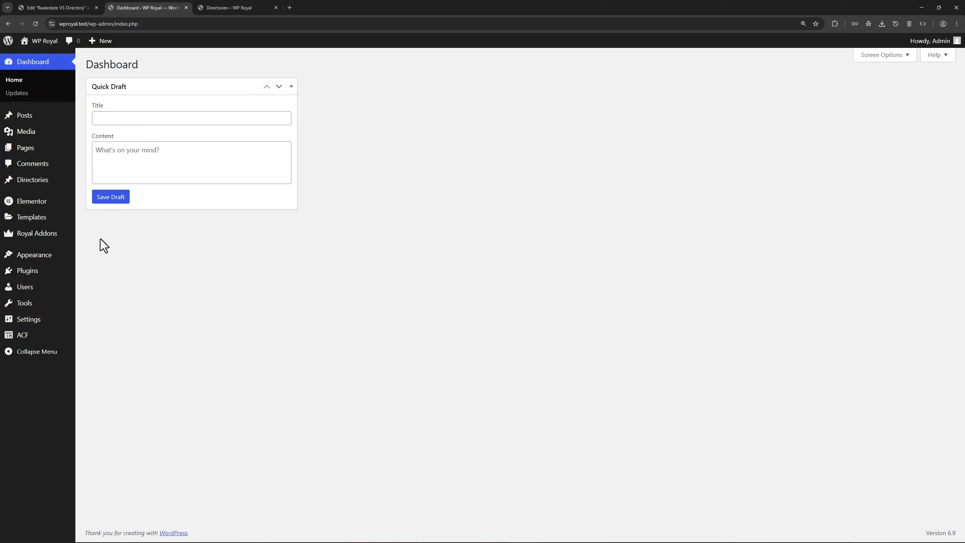
# In the Property Details field group, add a Select field labelled Color with field name color
pyautogui.moveTo(43, 338)
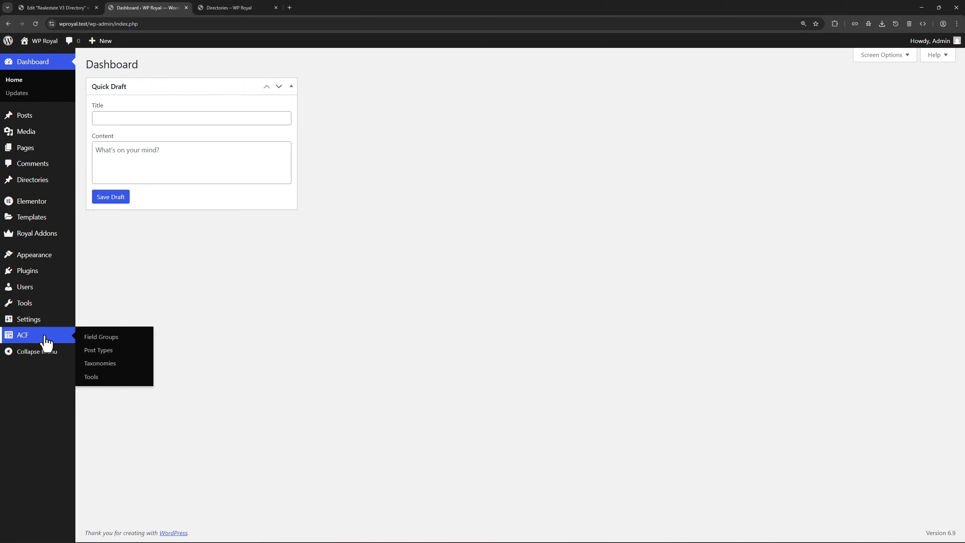
pyautogui.click(101, 342)
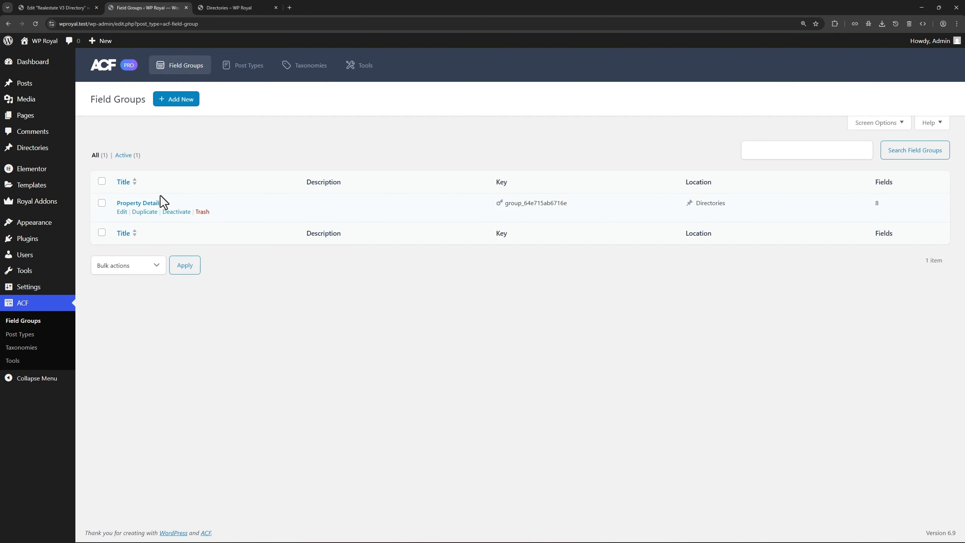
pyautogui.click(151, 204)
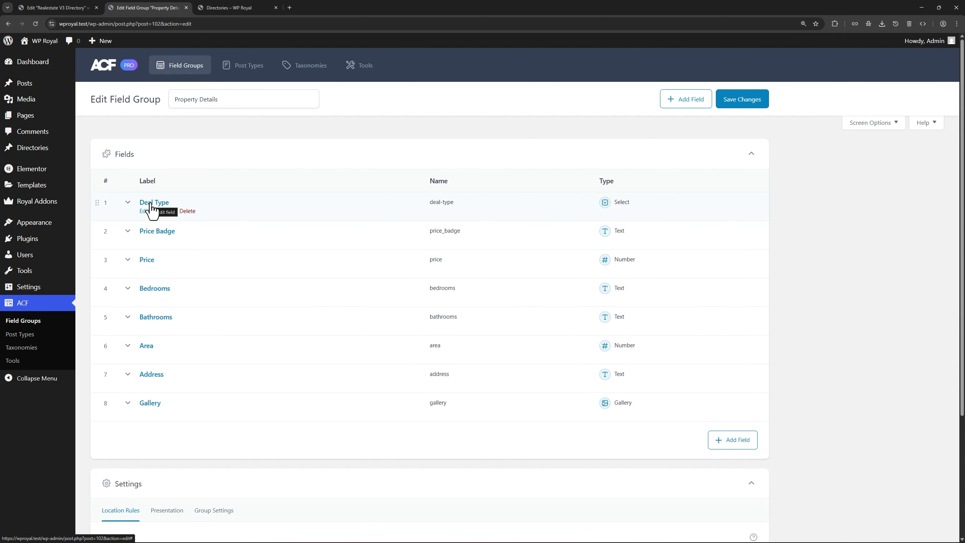
pyautogui.click(687, 100)
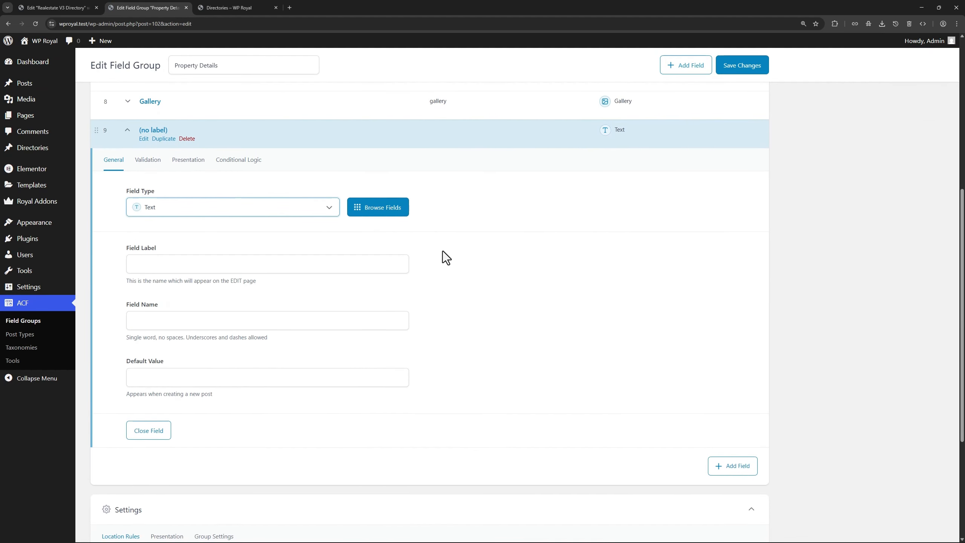
pyautogui.click(225, 213)
pyautogui.scroll(-2, 209, 308)
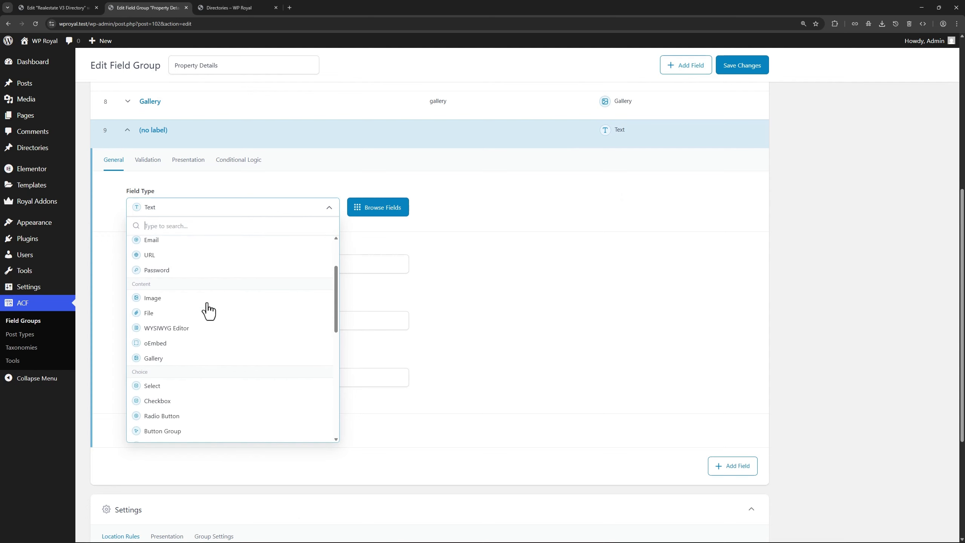
pyautogui.click(172, 386)
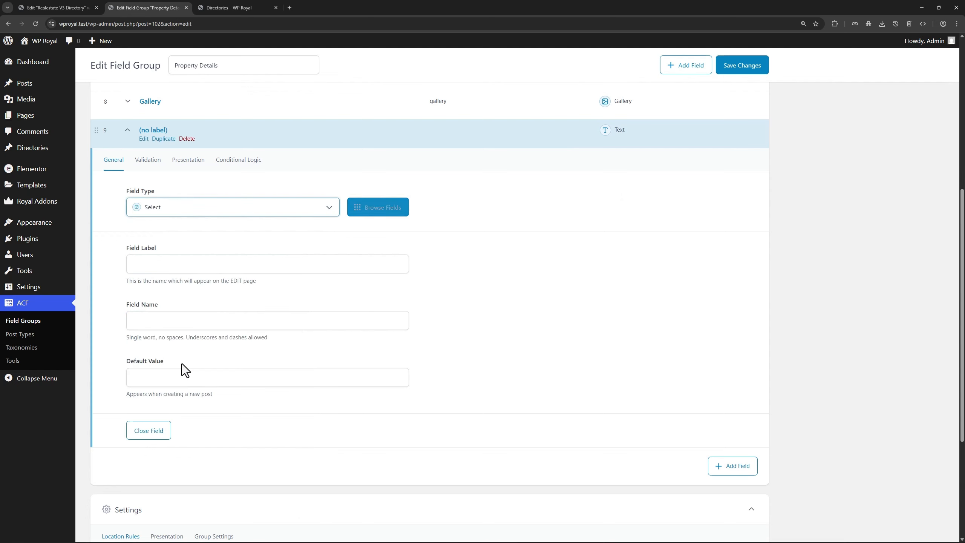
pyautogui.click(150, 266)
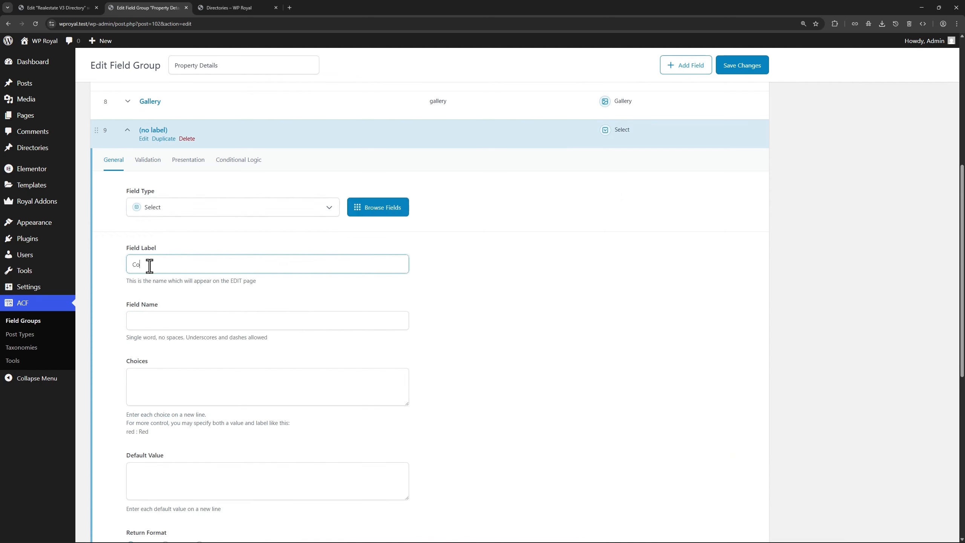
pyautogui.click(185, 319)
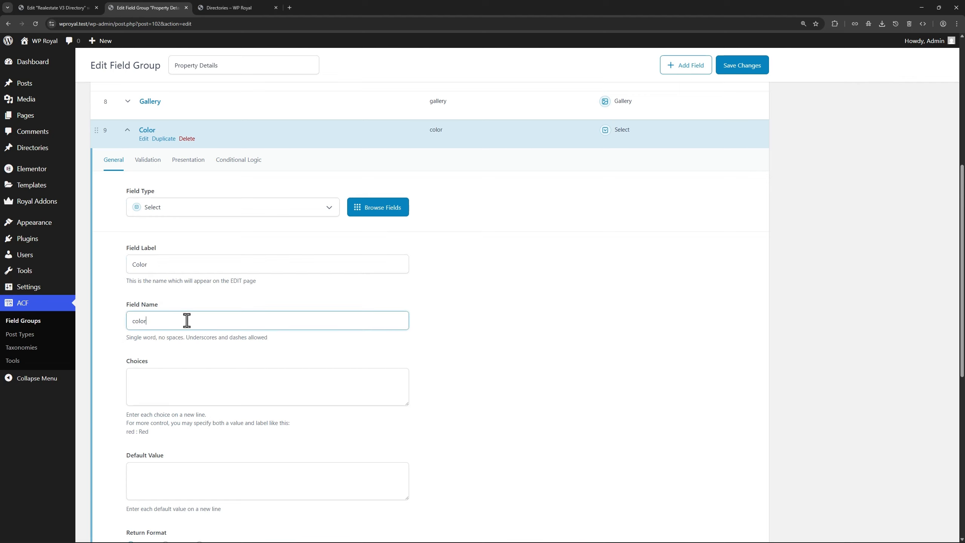
# Paste the choices Black, Blue and Green into the Color field
pyautogui.scroll(-2, 247, 312)
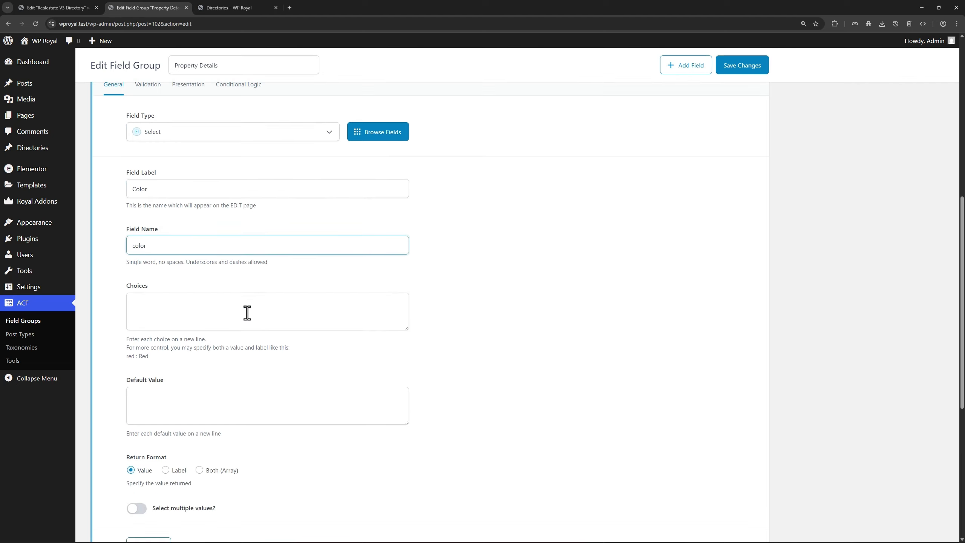
pyautogui.click(164, 303)
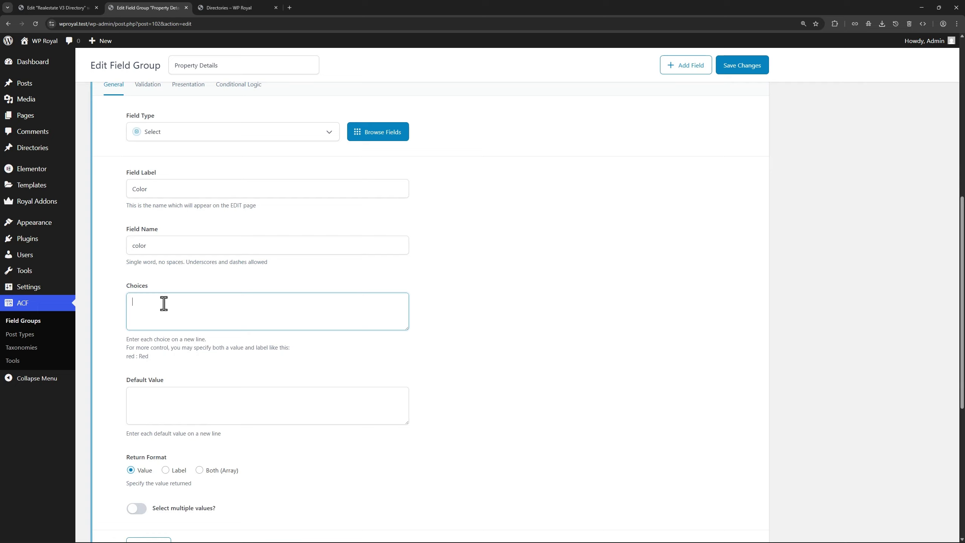
pyautogui.write('Black Blue Green')
pyautogui.moveTo(162, 321); pyautogui.dragTo(133, 303)
pyautogui.click(161, 320)
# Allow null for Color, move it above Gallery, and save the field group
pyautogui.scroll(1, 170, 320)
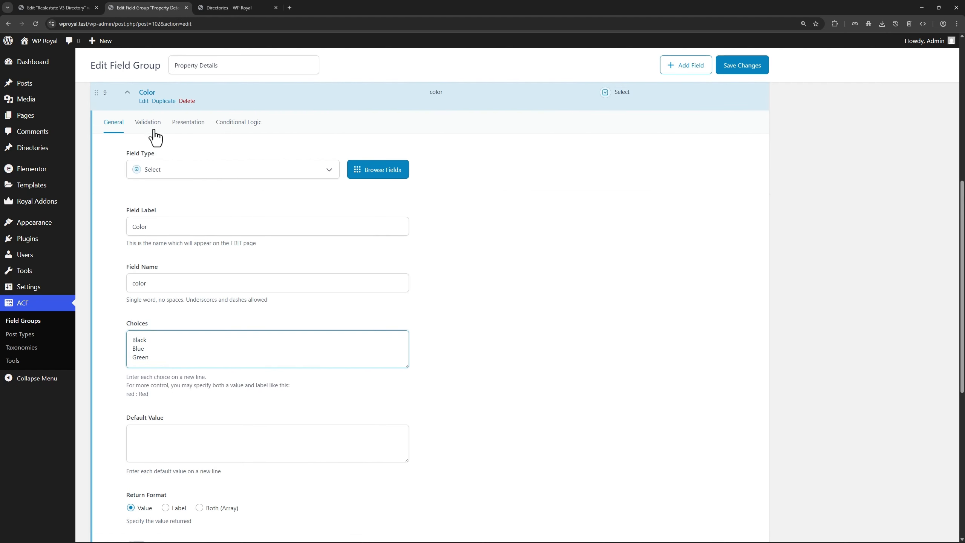
pyautogui.click(151, 123)
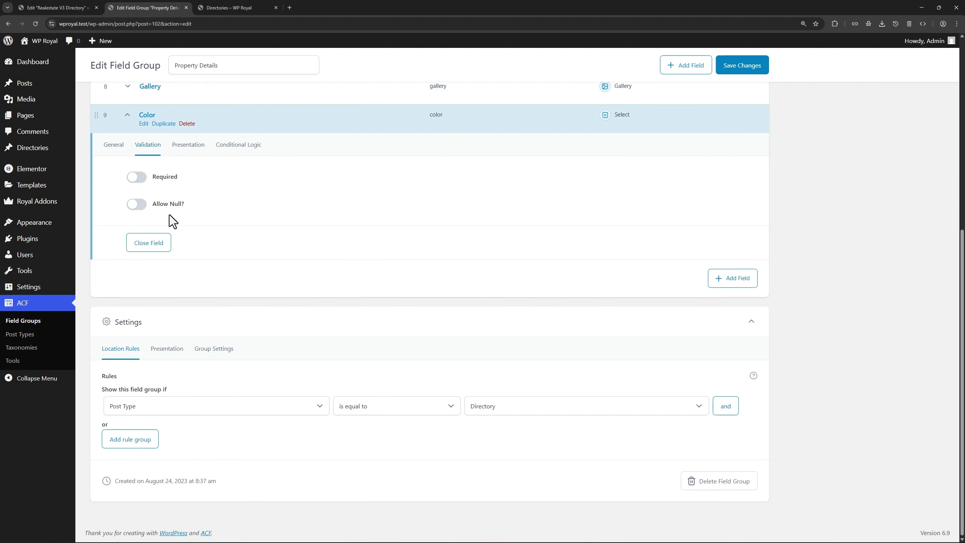
pyautogui.click(137, 206)
pyautogui.click(127, 117)
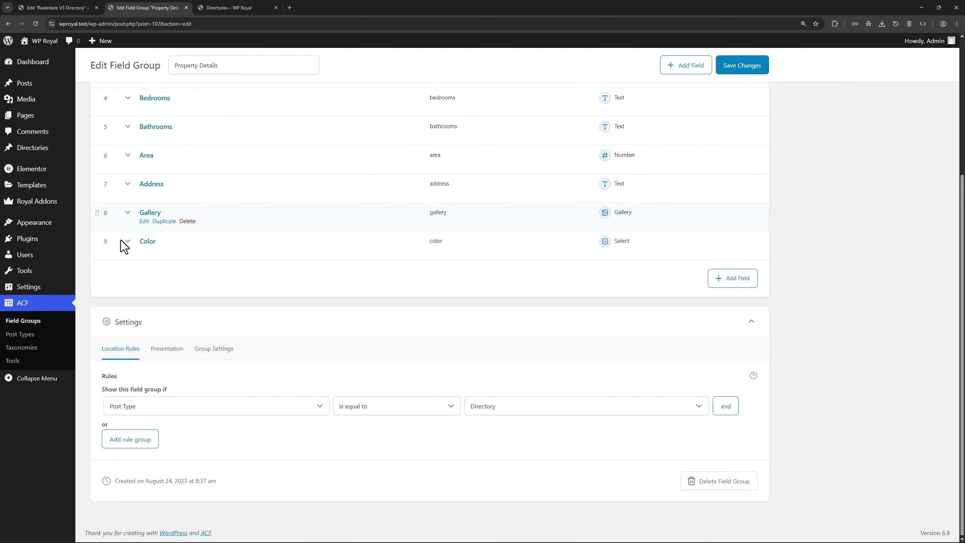
pyautogui.moveTo(104, 242); pyautogui.dragTo(108, 213)
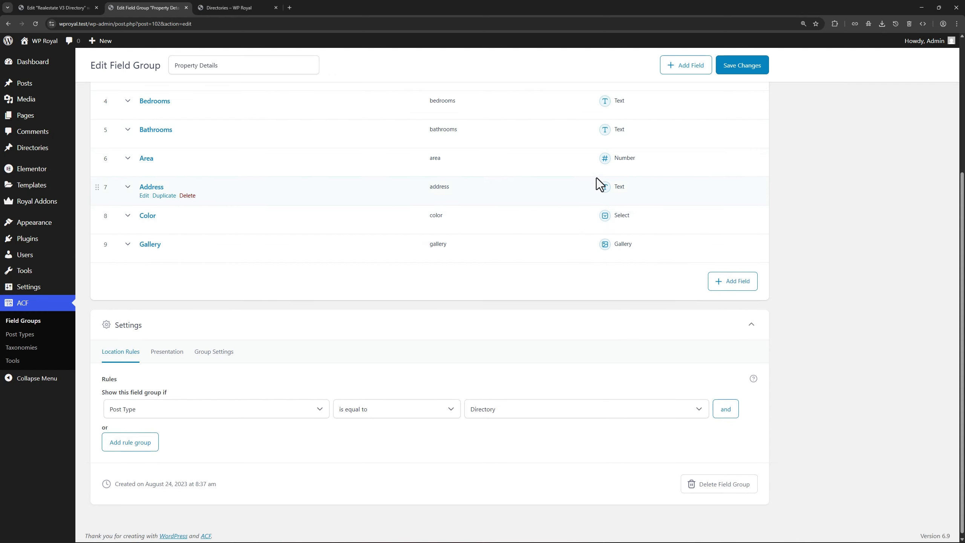
pyautogui.click(730, 66)
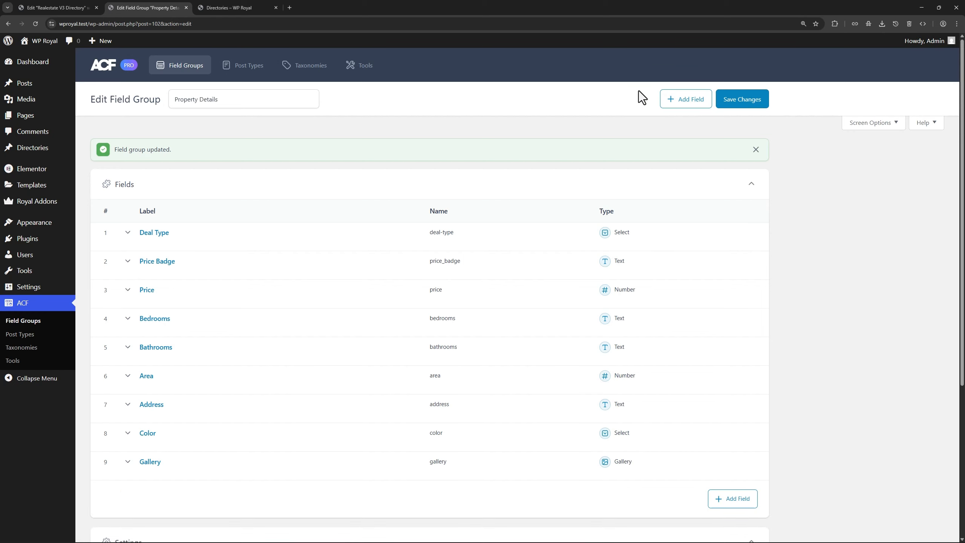
# Open the Directories list, then open Rocco Arquitetos, Marsino Arquitectura and William Samuels Architects in new tabs
pyautogui.moveTo(32, 147)
pyautogui.rightClick(114, 150)
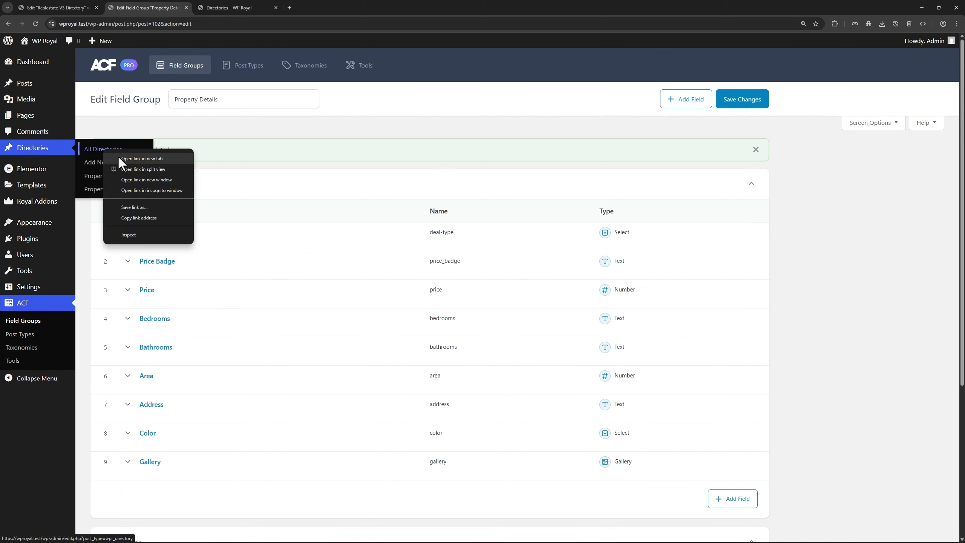
pyautogui.click(133, 159)
pyautogui.click(233, 7)
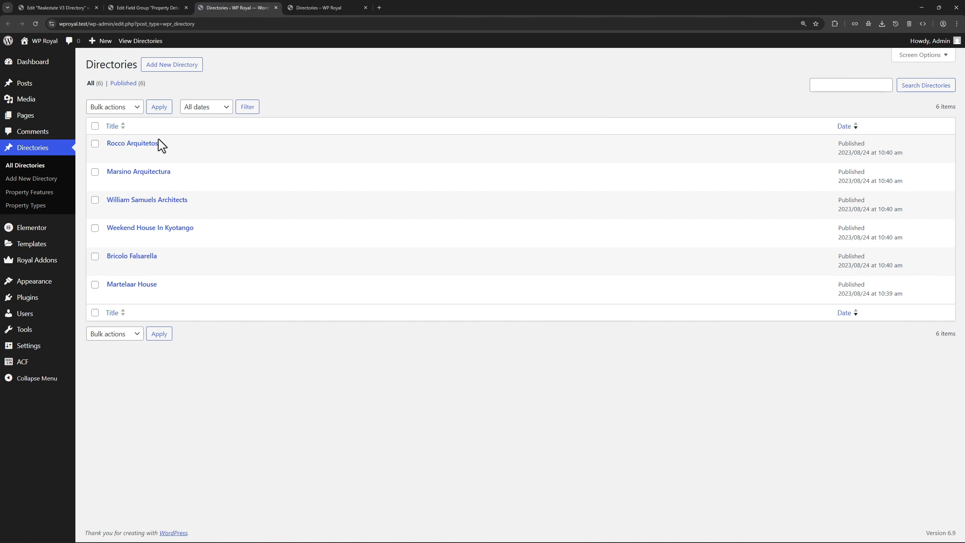
pyautogui.rightClick(145, 144)
pyautogui.click(164, 151)
pyautogui.rightClick(152, 171)
pyautogui.click(171, 179)
pyautogui.rightClick(164, 198)
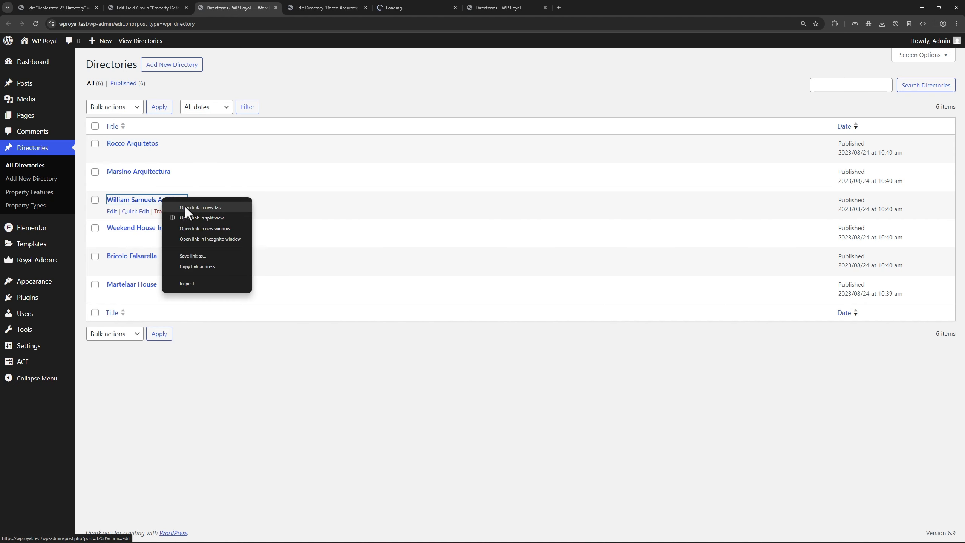
pyautogui.click(184, 207)
# Set Rocco Arquitetos's Color to Black, save it, and close its edit tab
pyautogui.click(316, 7)
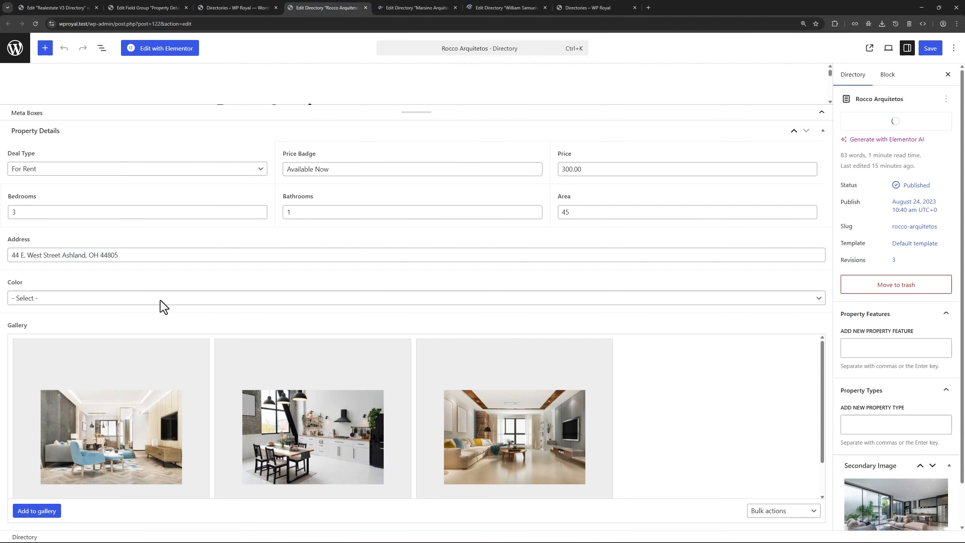
pyautogui.click(88, 296)
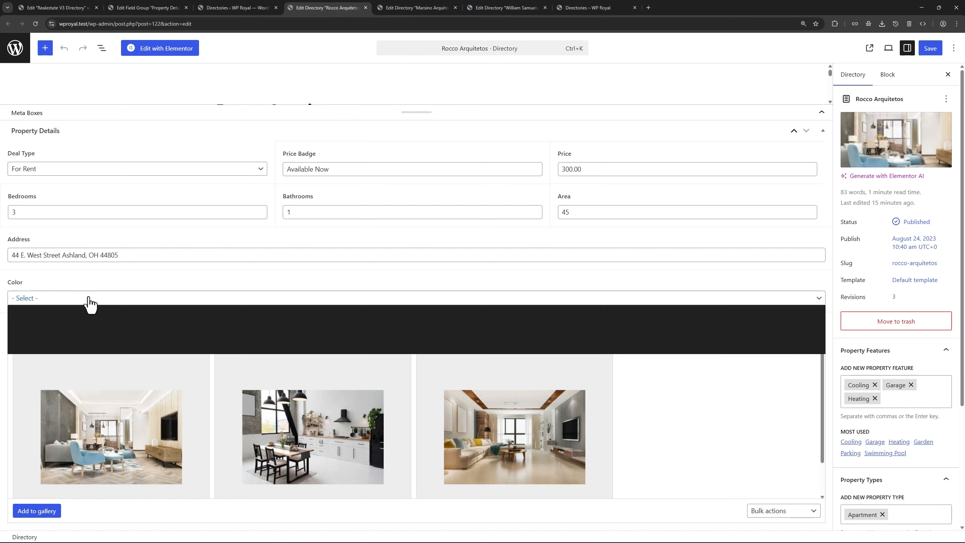
pyautogui.click(77, 319)
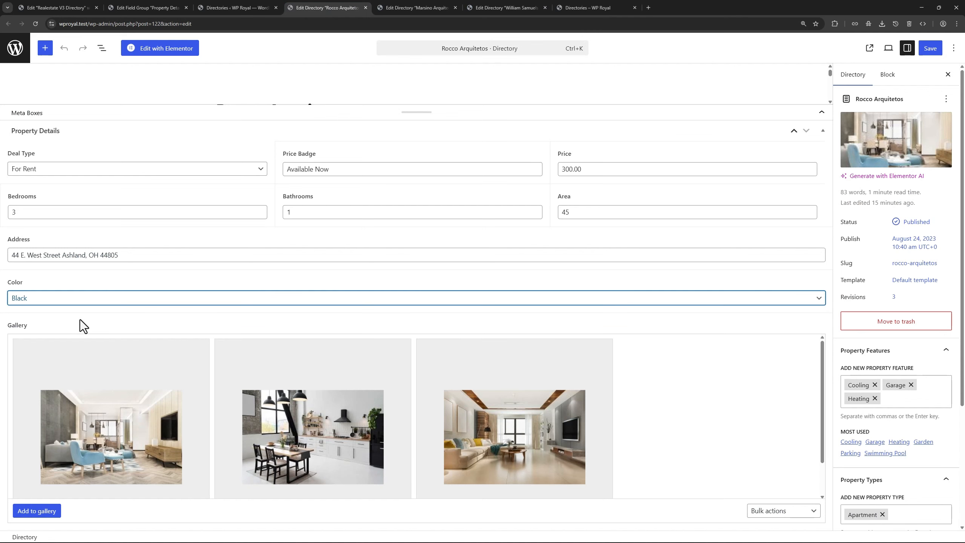
pyautogui.click(930, 48)
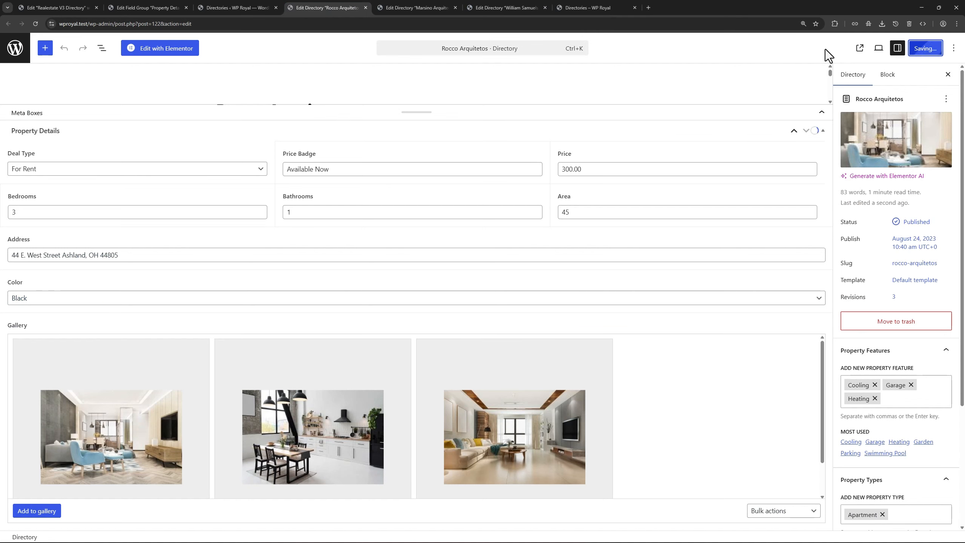
pyautogui.click(366, 8)
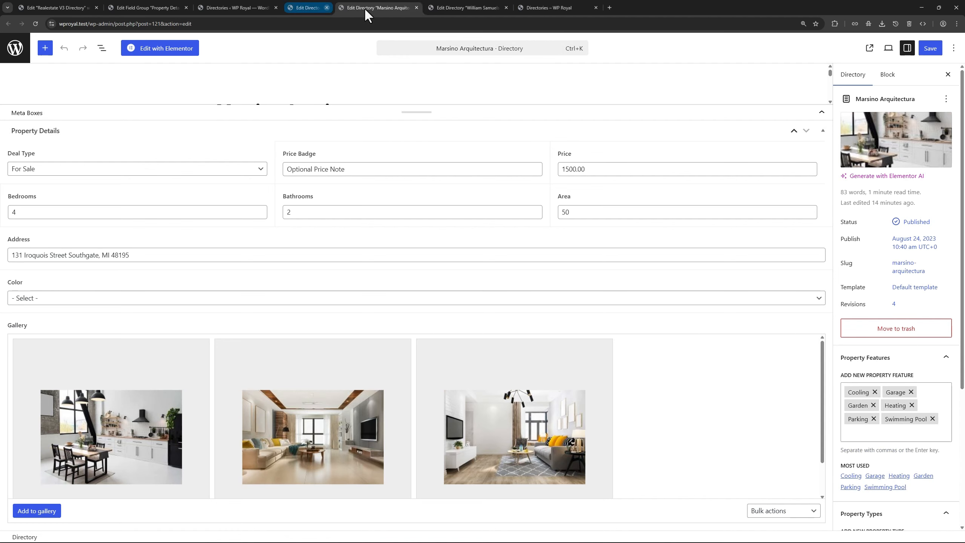
# Set Marsino Arquitectura's Color to Blue, save it, and close its edit tab
pyautogui.click(113, 301)
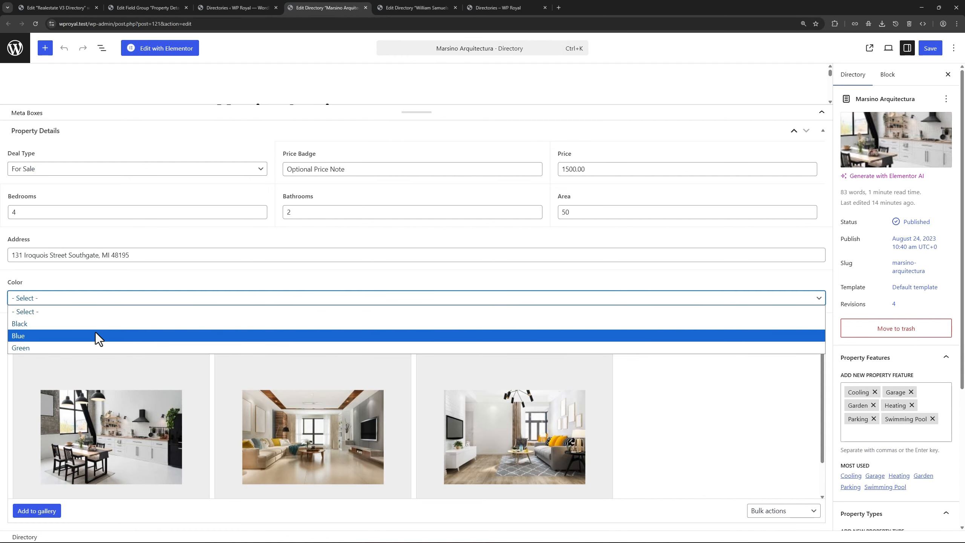
pyautogui.click(95, 332)
pyautogui.click(930, 48)
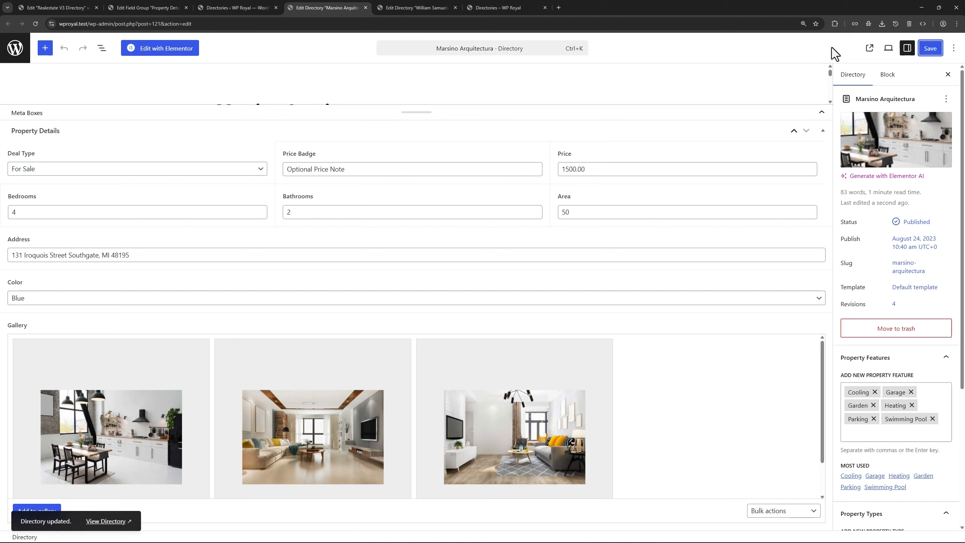
pyautogui.click(365, 8)
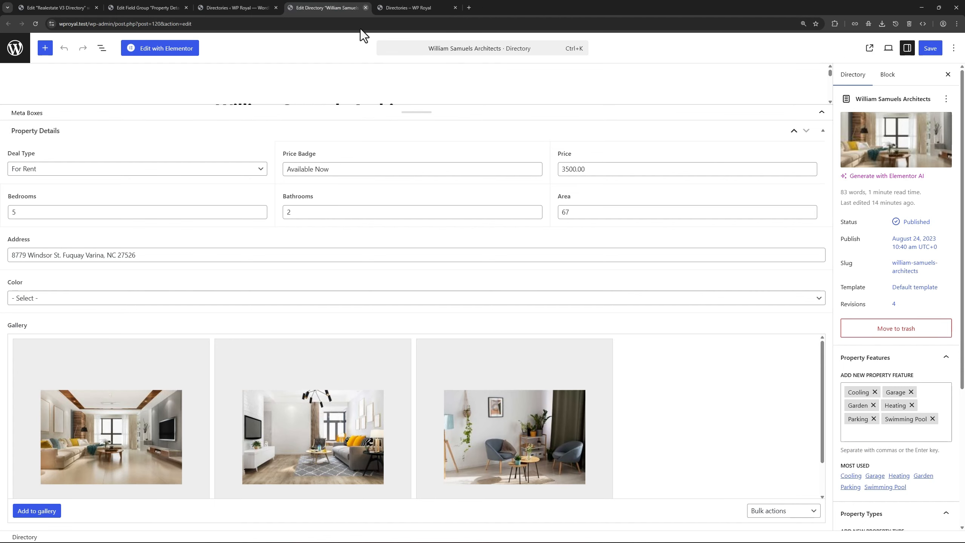
# Set William Samuels Architects' Color to Green, save it, and close its edit tab
pyautogui.click(72, 301)
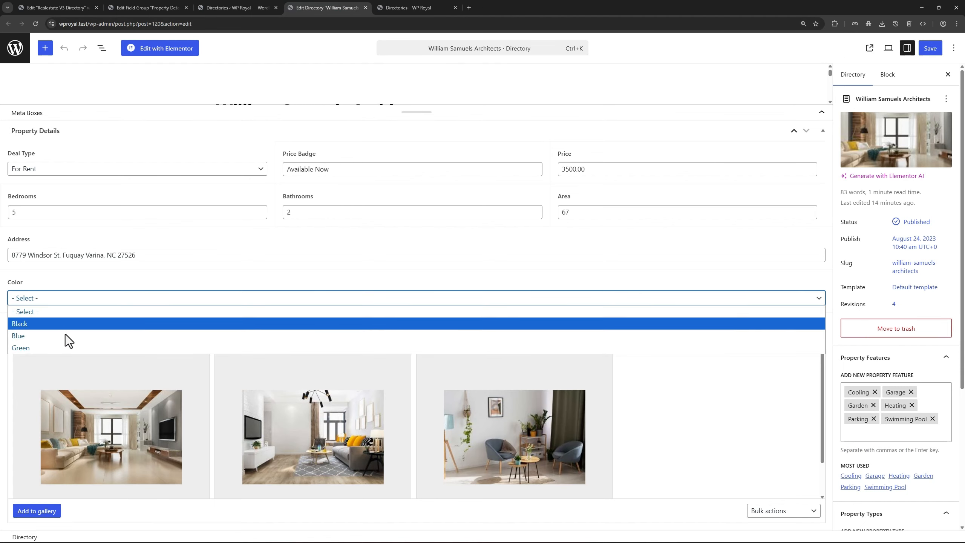
pyautogui.click(65, 345)
pyautogui.click(929, 47)
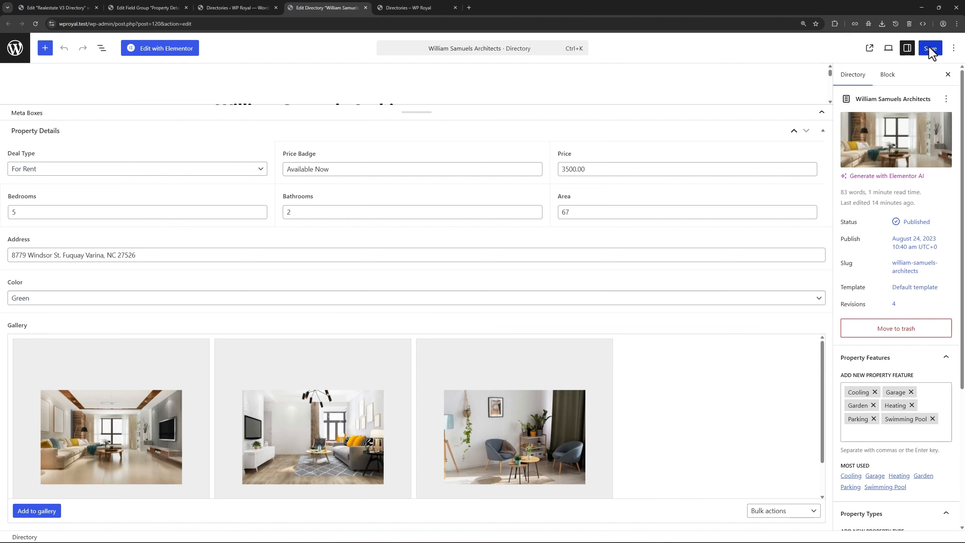
pyautogui.click(366, 7)
# Back in the Realestate V3 Directory template, add an Advanced Filters widget under the Bedroom filter
pyautogui.click(276, 7)
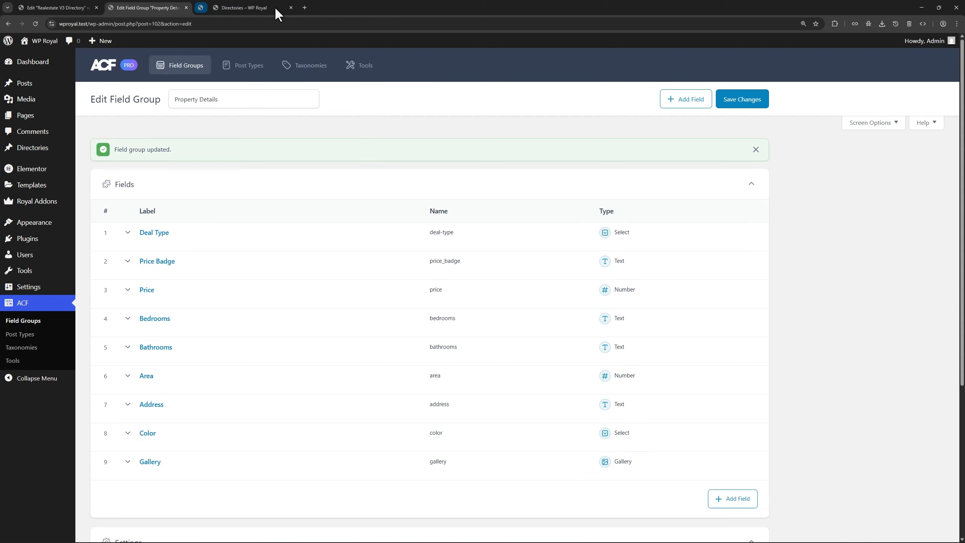
pyautogui.click(64, 10)
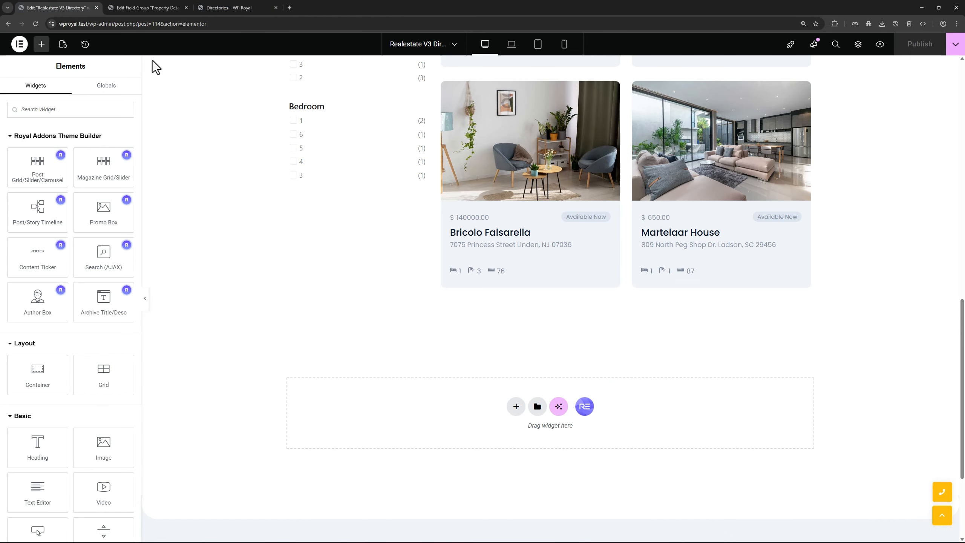
pyautogui.click(57, 109)
pyautogui.write('adva')
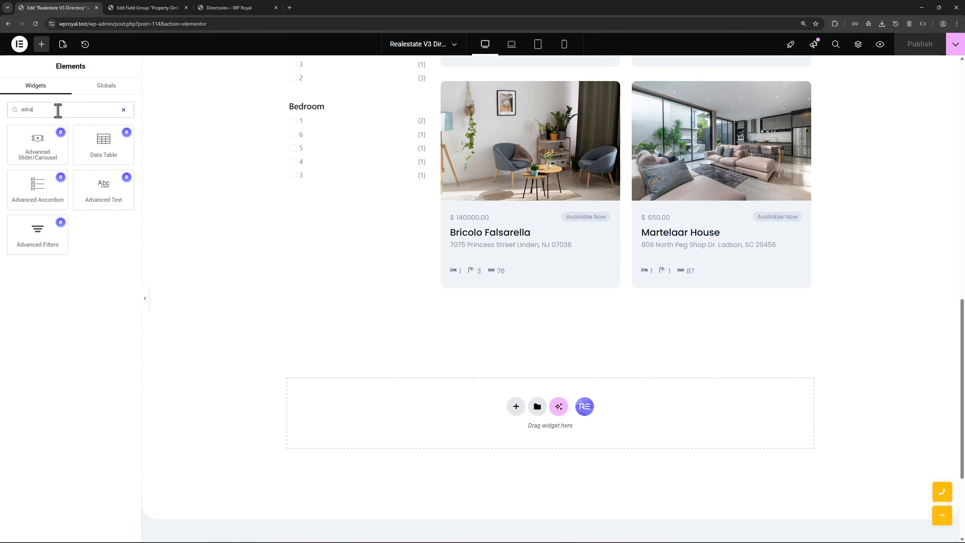
pyautogui.moveTo(53, 236); pyautogui.dragTo(364, 183)
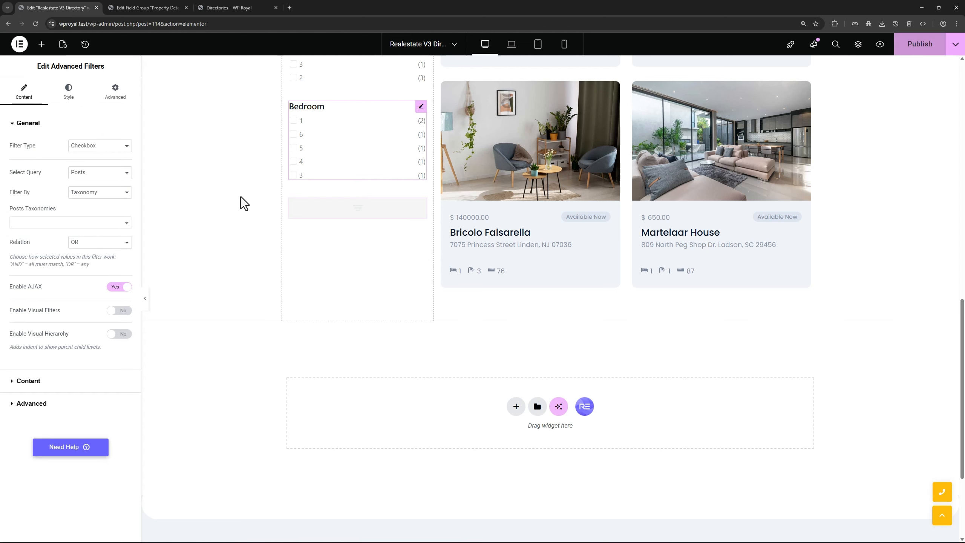
# Make it a Checkbox filter querying Directories by the color meta field
pyautogui.click(87, 149)
pyautogui.click(82, 157)
pyautogui.click(96, 173)
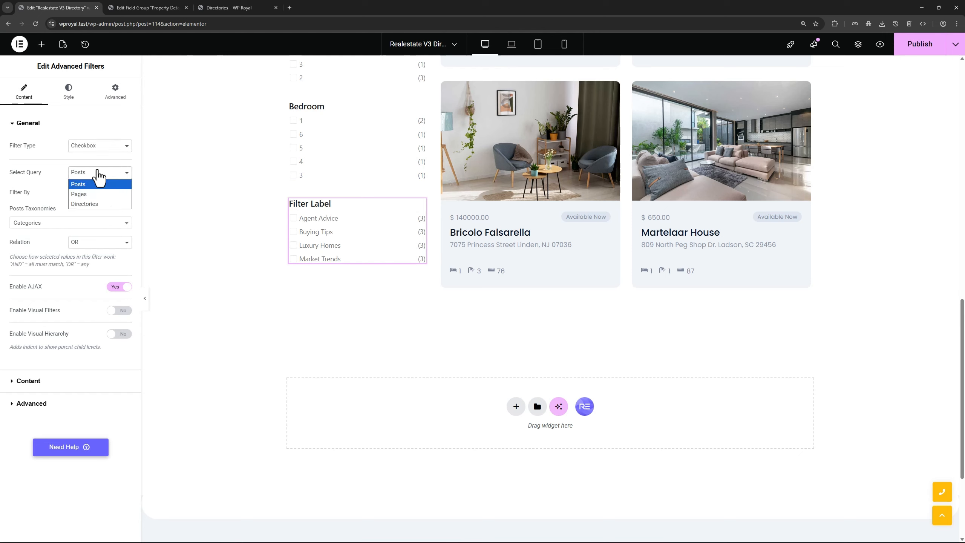
pyautogui.click(91, 206)
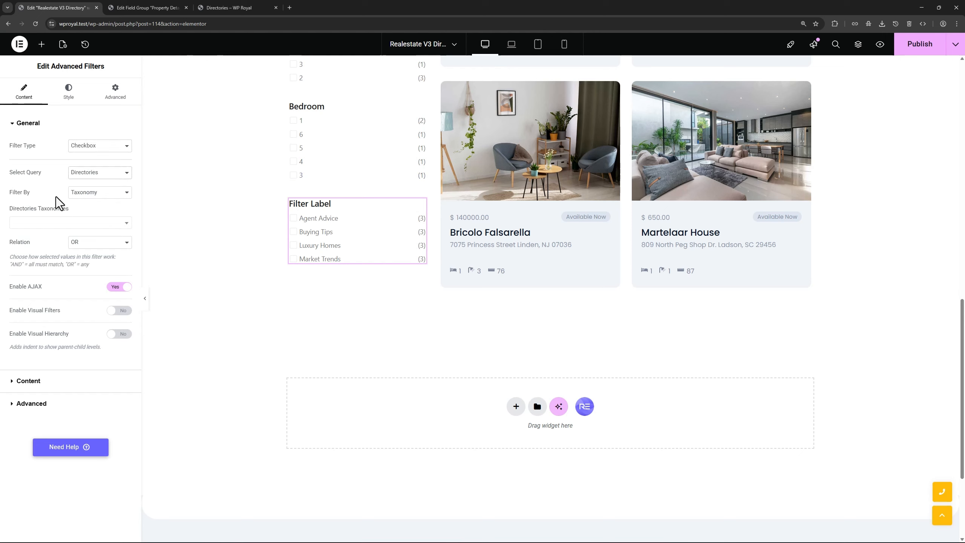
pyautogui.click(96, 193)
pyautogui.click(92, 211)
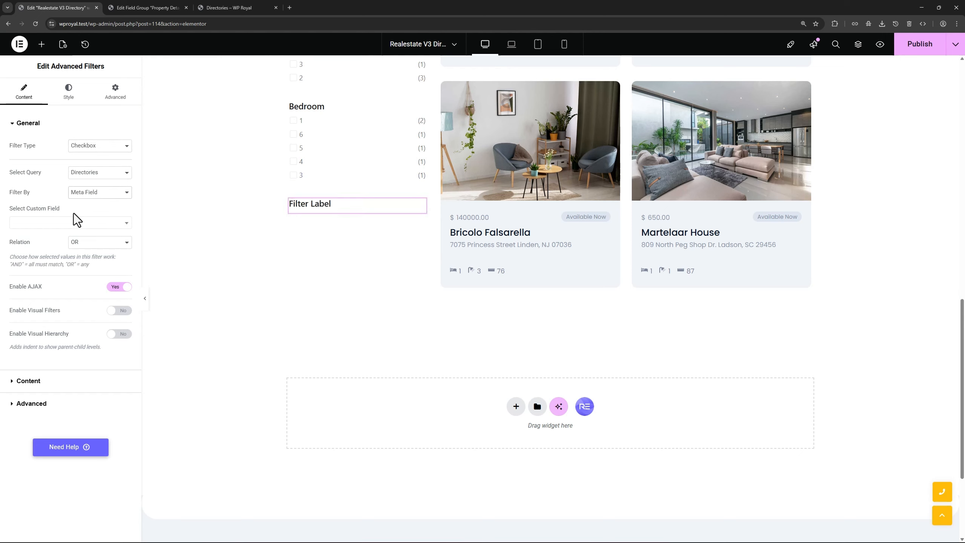
pyautogui.click(65, 223)
pyautogui.scroll(-3, 66, 280)
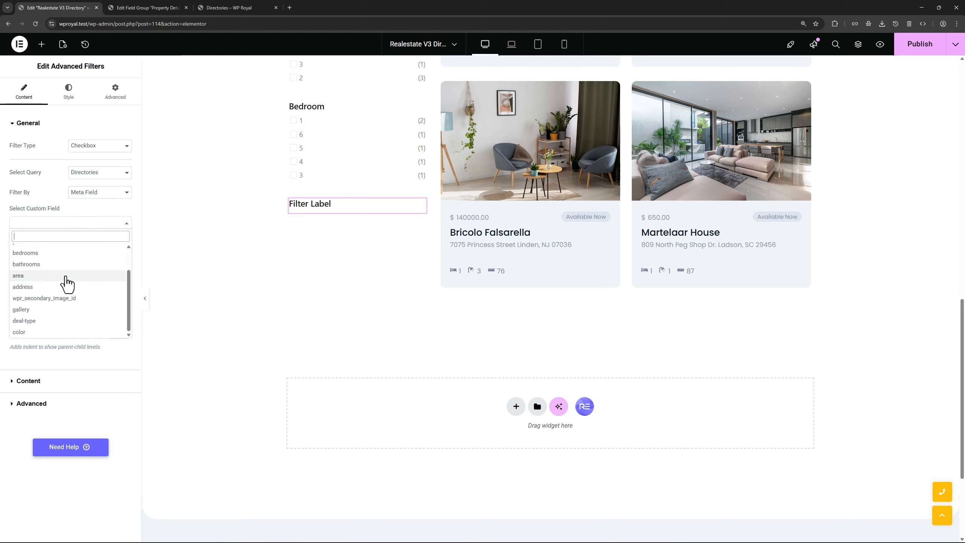
pyautogui.click(39, 335)
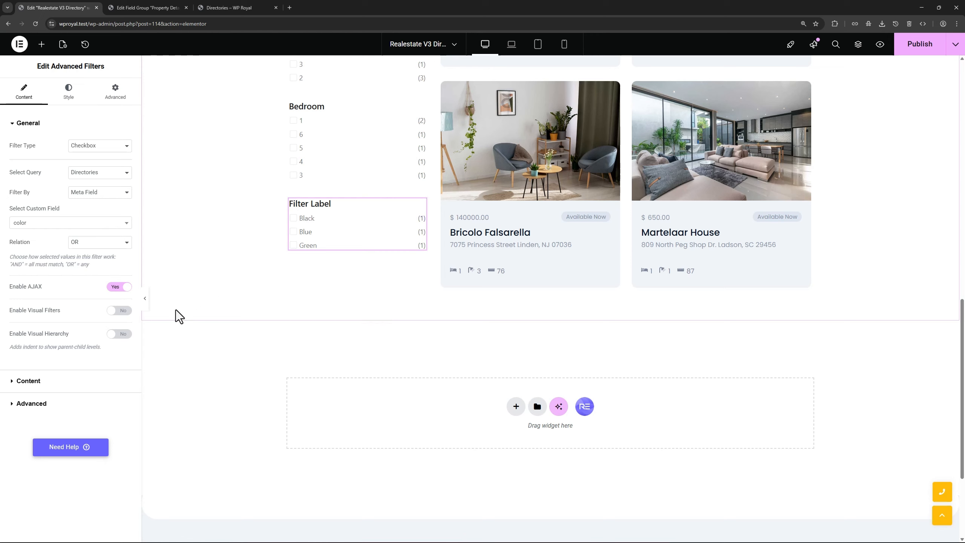
# Enable Visual Filters with the Color type and expand the visual filter settings
pyautogui.click(119, 310)
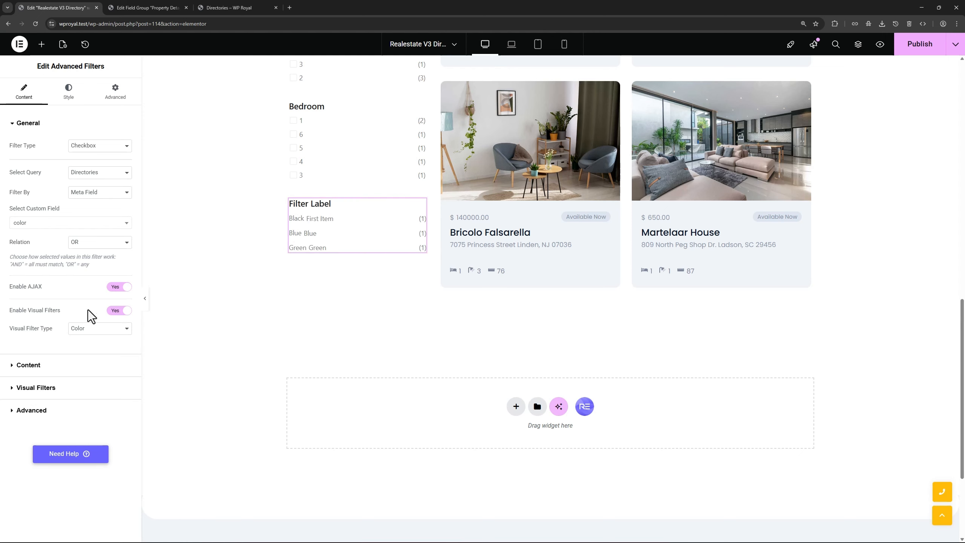
pyautogui.click(93, 333)
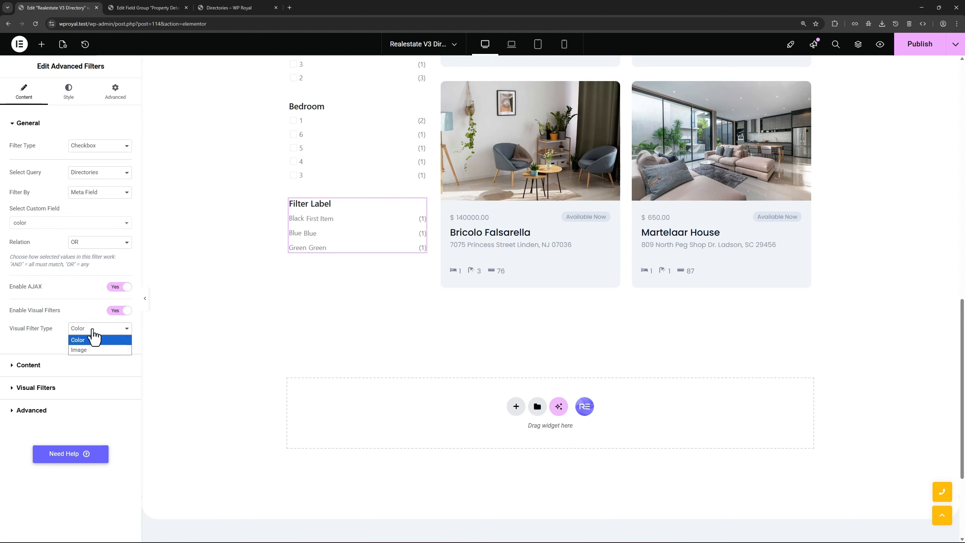
pyautogui.click(93, 335)
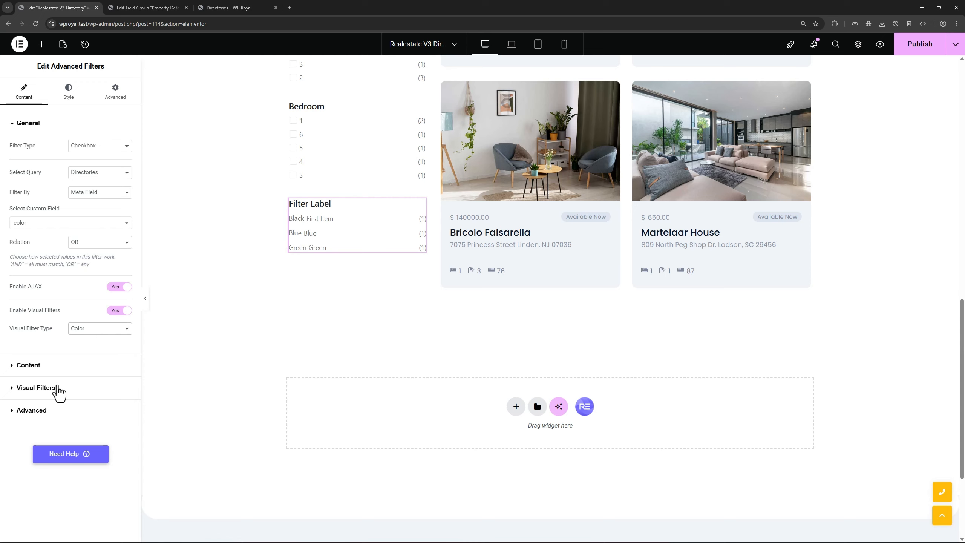
pyautogui.click(37, 388)
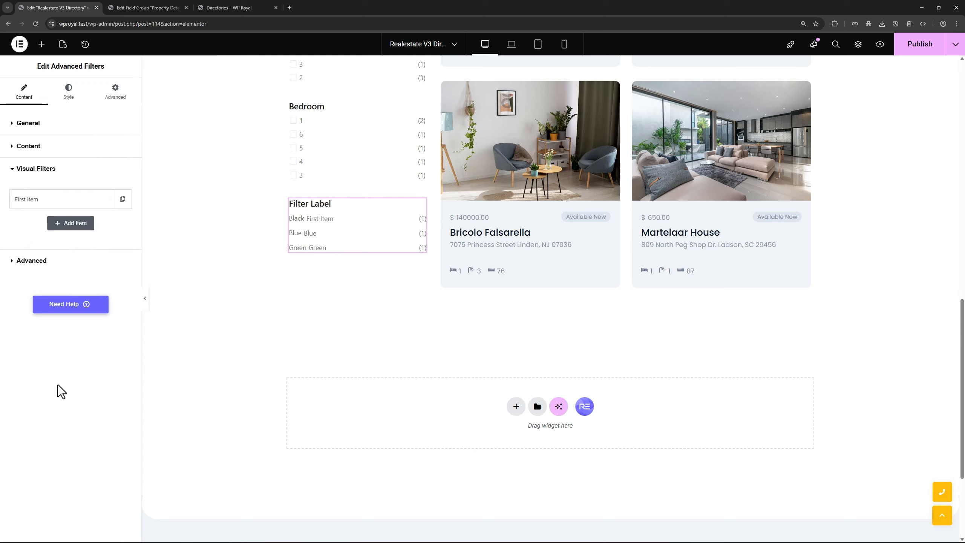
# Rename the first visual filter item's title from 'First Item' to 'Black'
pyautogui.click(38, 199)
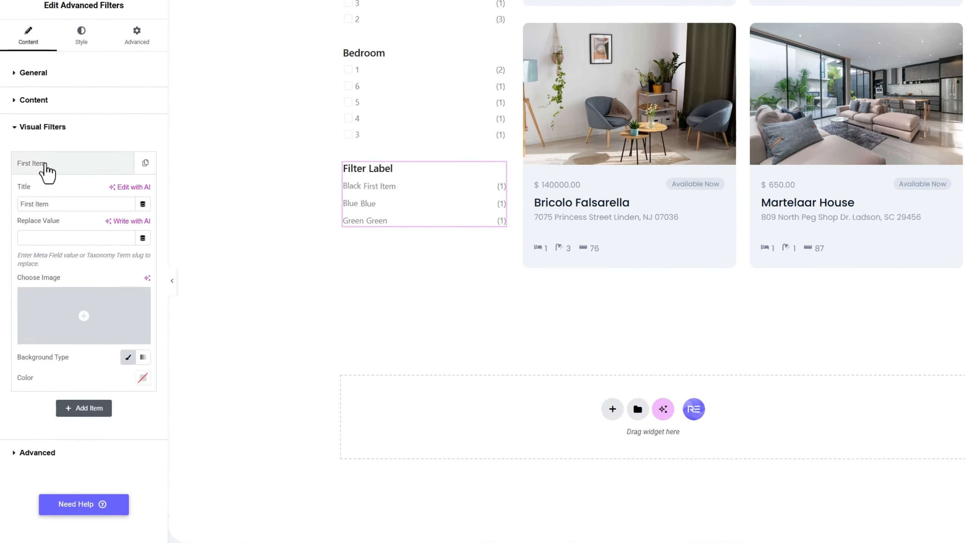
pyautogui.moveTo(60, 204); pyautogui.dragTo(21, 204)
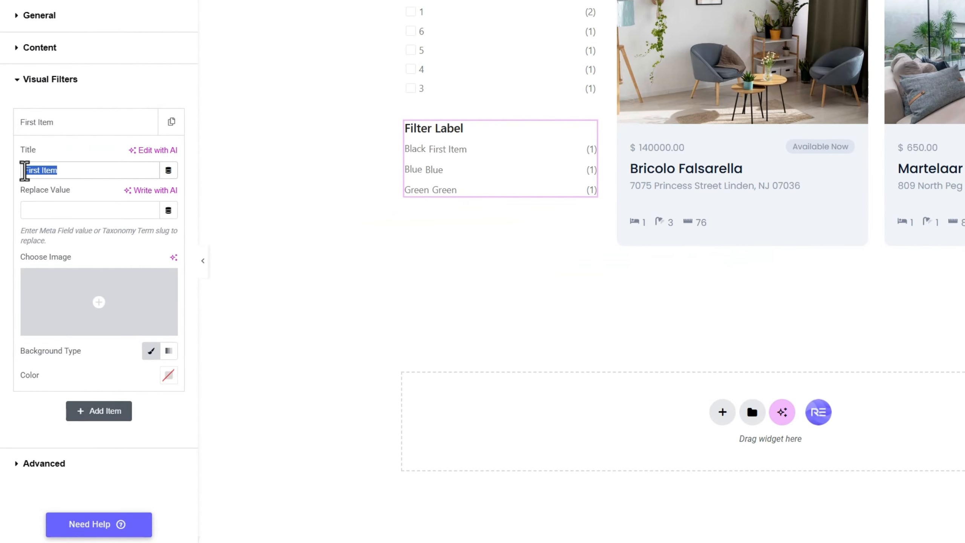
pyautogui.write('Black')
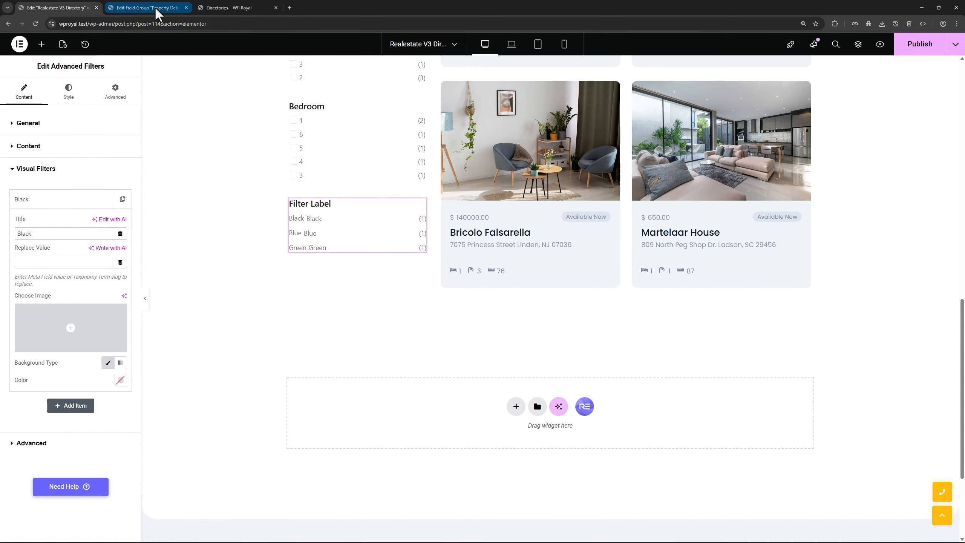
# Copy 'Black' from the ACF Color field choices into the Black item's Replace Value
pyautogui.click(146, 7)
pyautogui.scroll(-2, 227, 286)
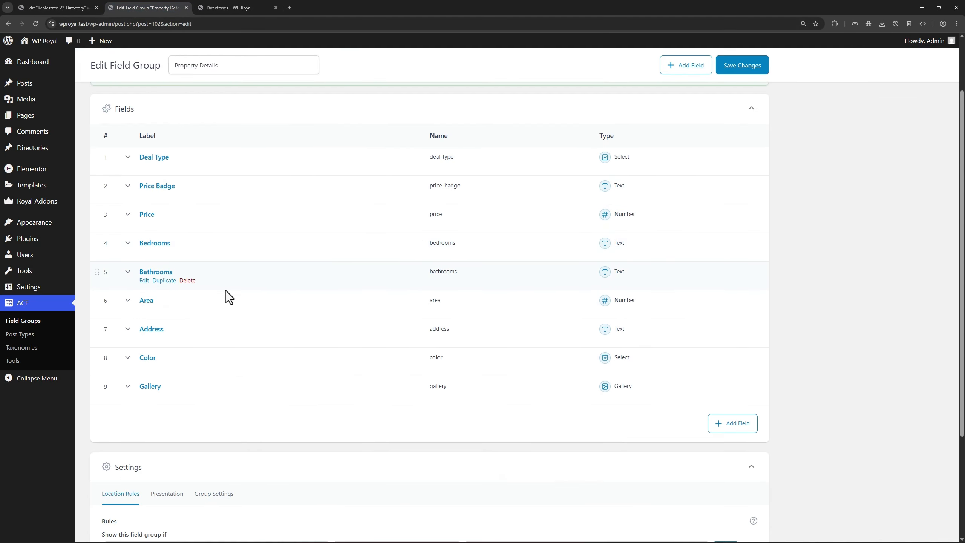
pyautogui.click(141, 359)
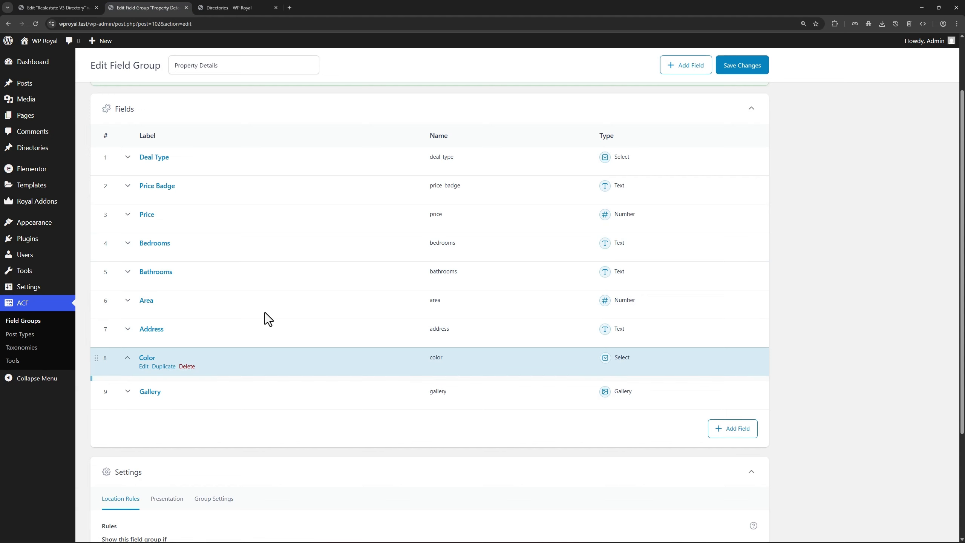
pyautogui.scroll(-6, 265, 319)
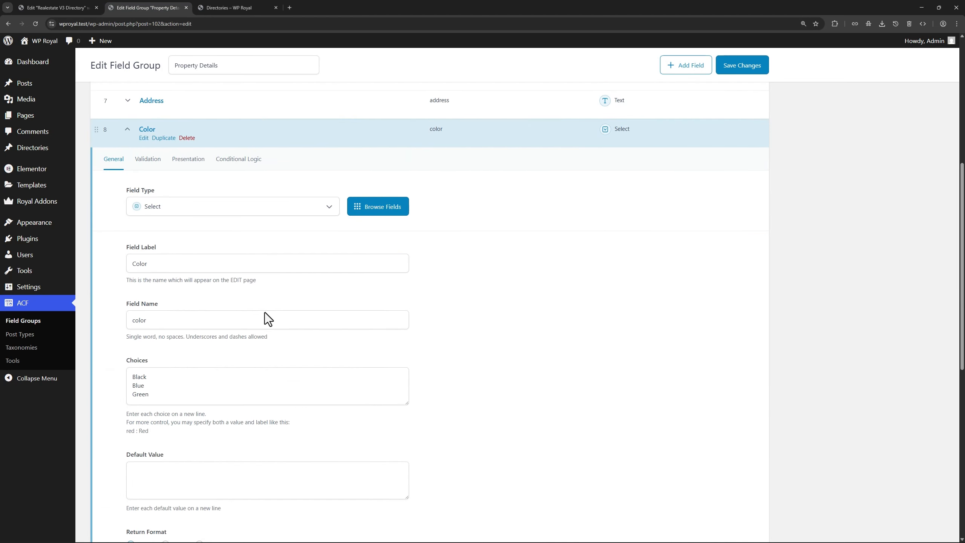
pyautogui.click(150, 343)
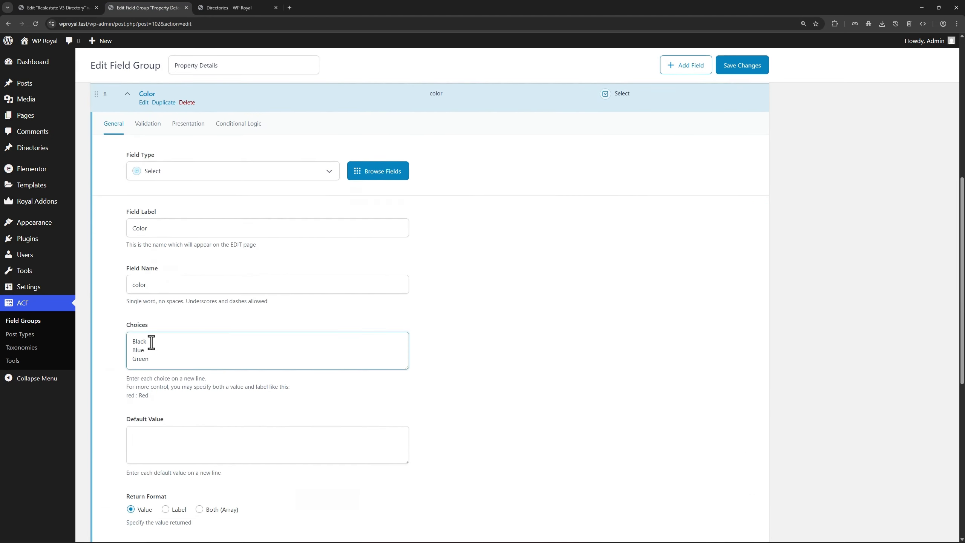
pyautogui.moveTo(151, 343); pyautogui.dragTo(133, 343)
pyautogui.hotkey('ctrl', 'c')
pyautogui.click(69, 5)
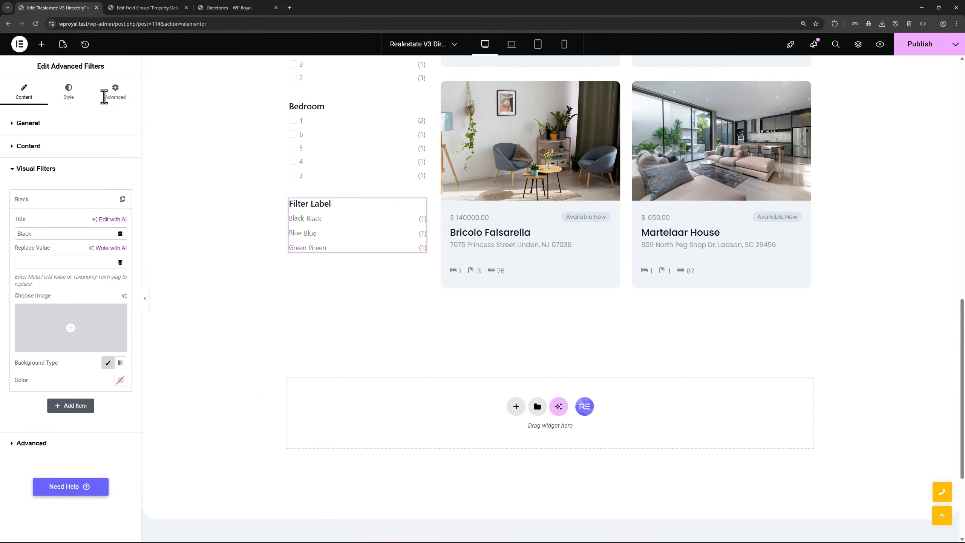
pyautogui.click(39, 262)
pyautogui.hotkey('ctrl', 'v')
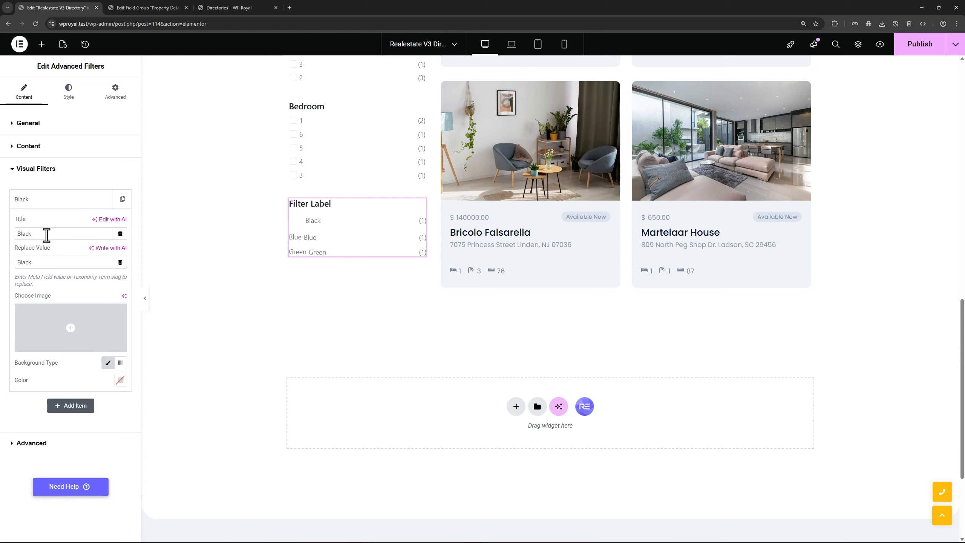
# Give the Black visual filter item a black colour swatch
pyautogui.doubleClick(42, 234)
pyautogui.click(119, 382)
pyautogui.click(124, 486)
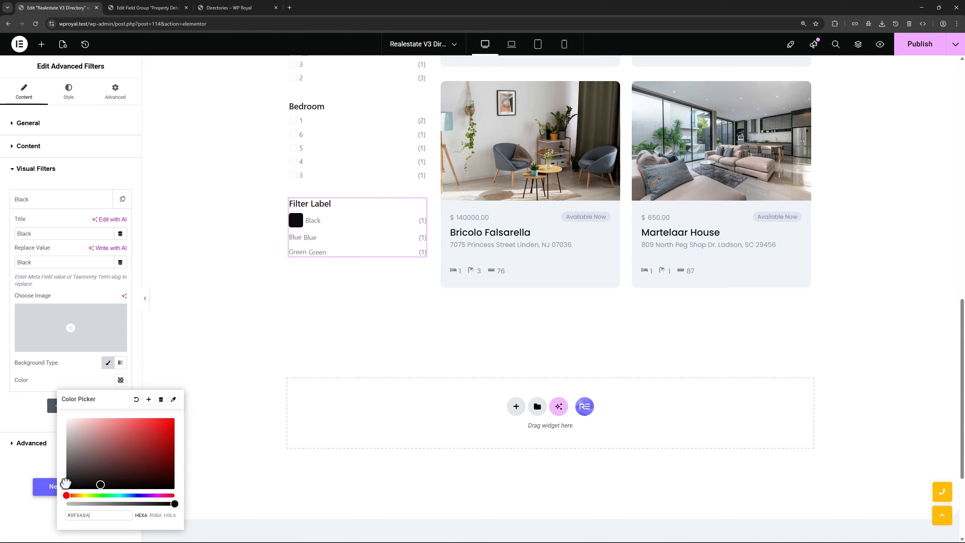
pyautogui.click(13, 415)
pyautogui.click(43, 206)
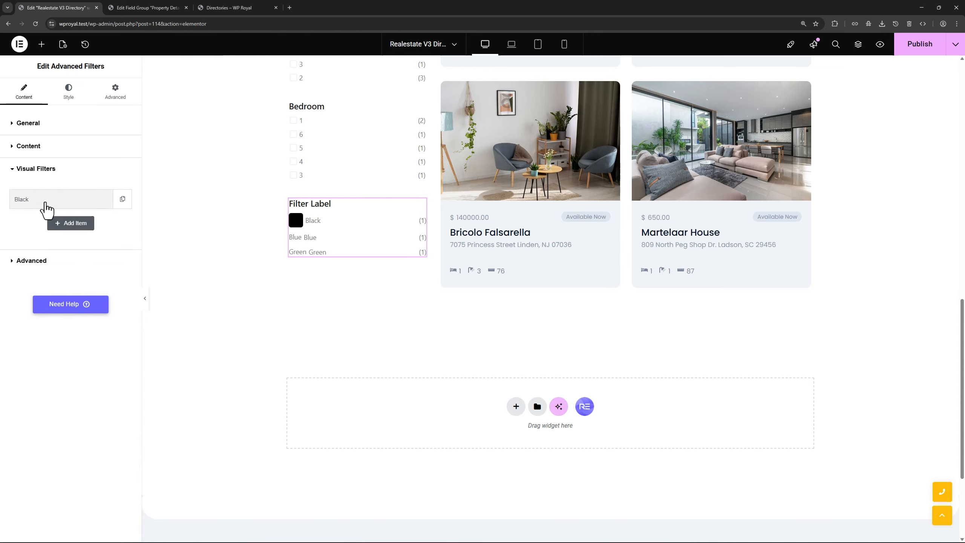
# Add a second visual item with title and replace value Blue, copied from ACF
pyautogui.click(70, 223)
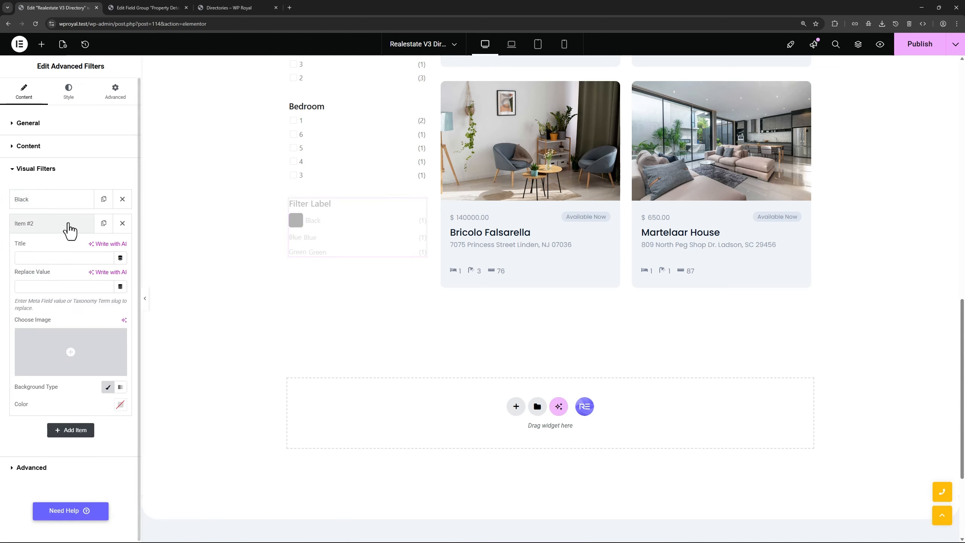
pyautogui.click(132, 6)
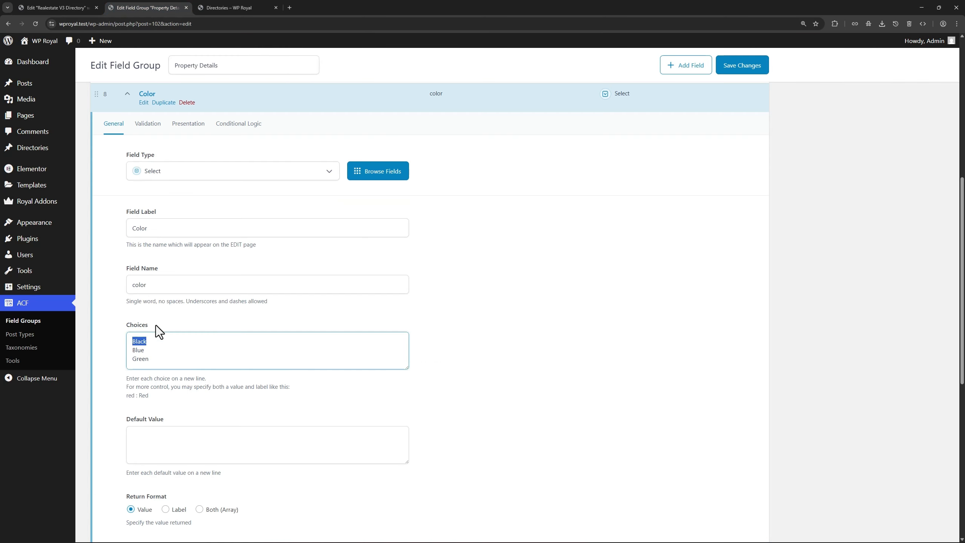
pyautogui.doubleClick(138, 350)
pyautogui.hotkey('ctrl', 'c')
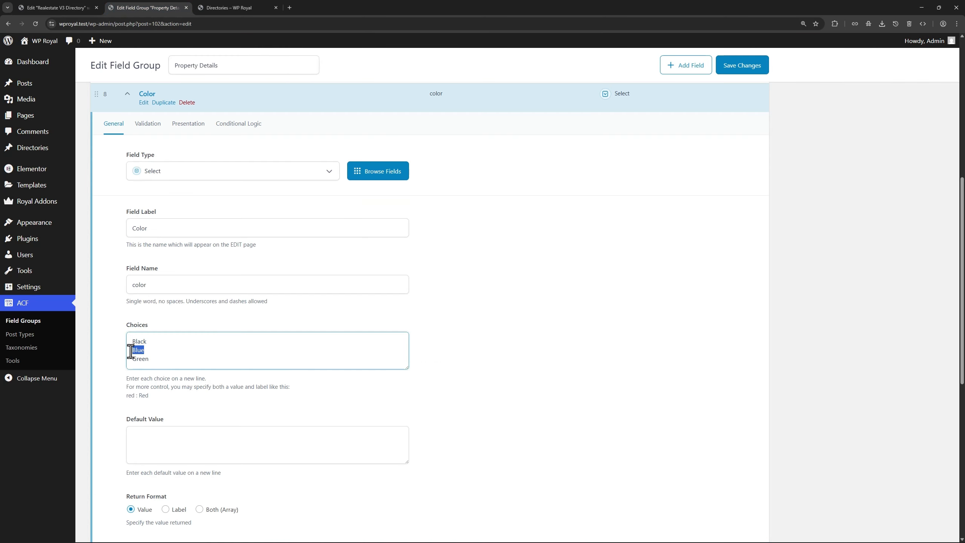
pyautogui.click(67, 9)
pyautogui.click(33, 258)
pyautogui.hotkey('ctrl', 'v')
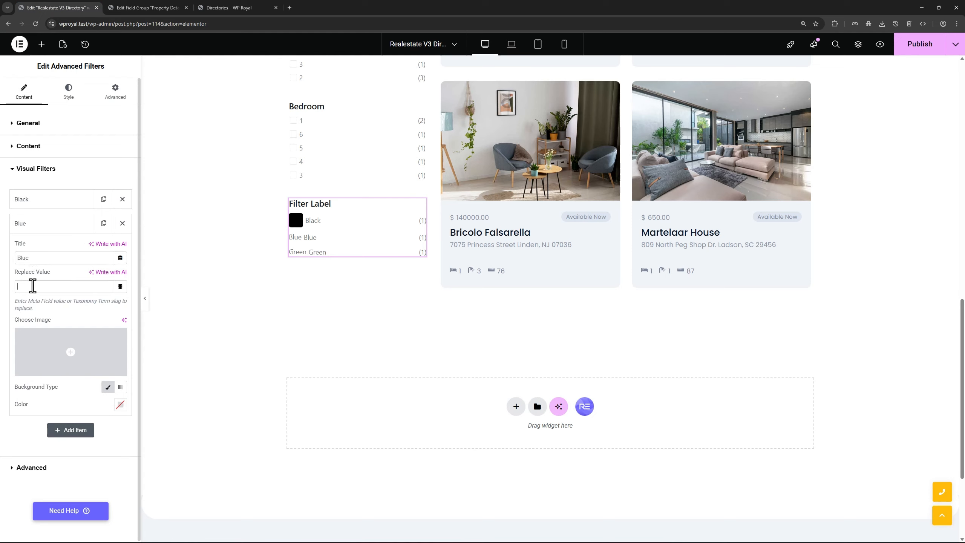
pyautogui.hotkey('ctrl', 'v')
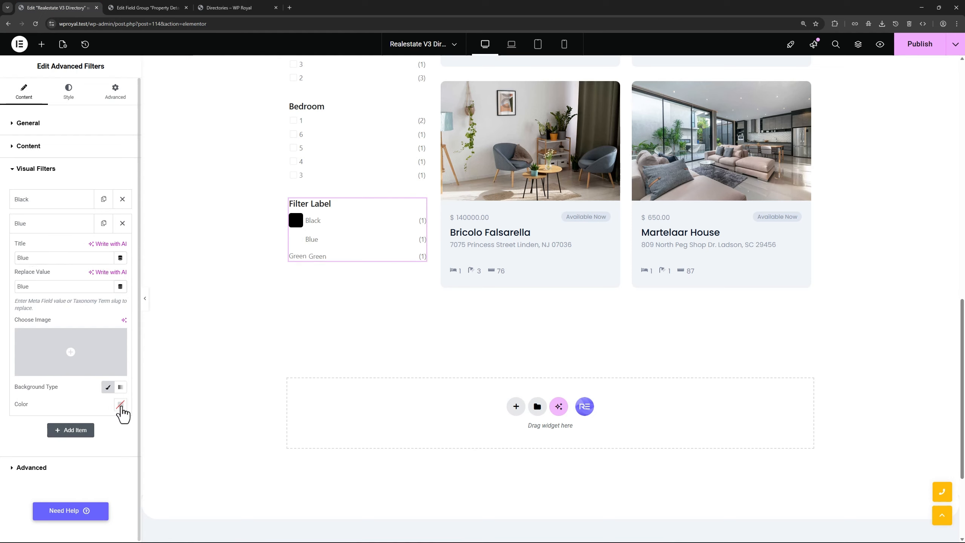
# Give the Blue item a bright blue colour swatch
pyautogui.click(120, 404)
pyautogui.moveTo(66, 361); pyautogui.dragTo(129, 360)
pyautogui.click(137, 326)
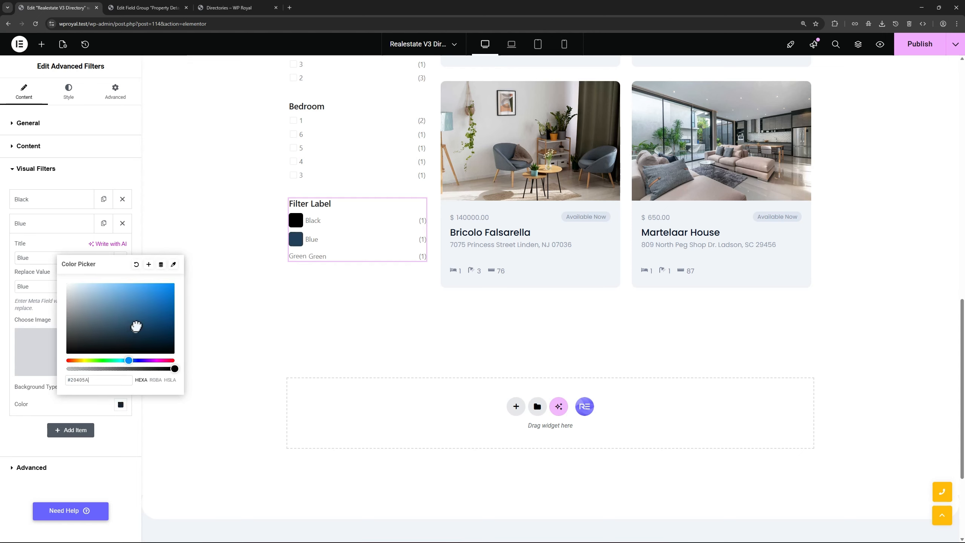
pyautogui.moveTo(137, 326); pyautogui.dragTo(151, 308)
pyautogui.click(39, 228)
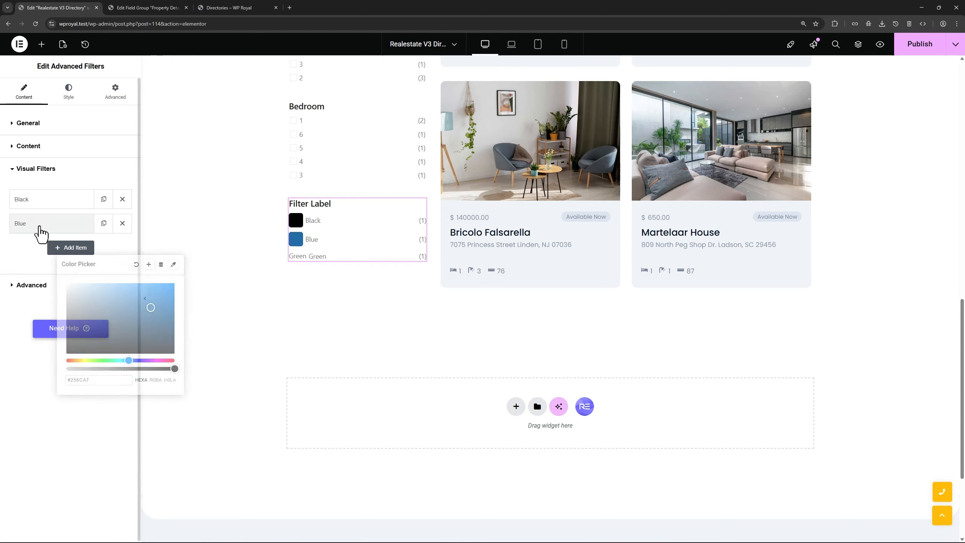
# Add a third visual item titled Green with replace value Green
pyautogui.click(64, 248)
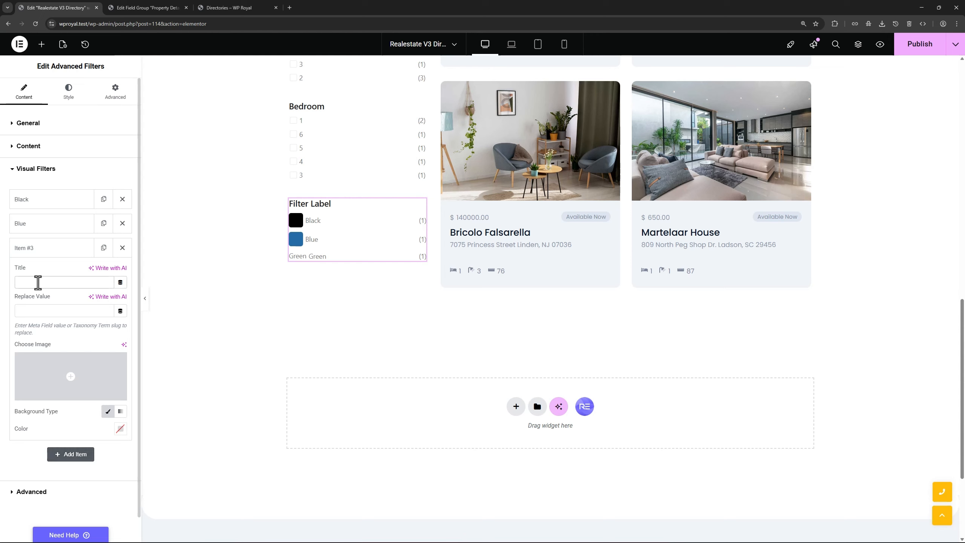
pyautogui.click(38, 283)
pyautogui.write('Green')
pyautogui.click(35, 311)
pyautogui.write('Green')
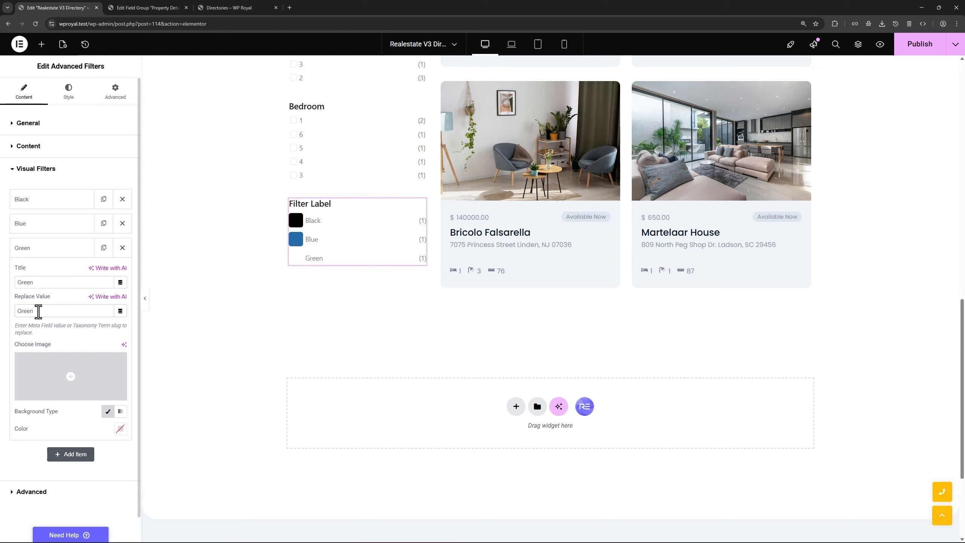
pyautogui.doubleClick(38, 311)
pyautogui.click(148, 10)
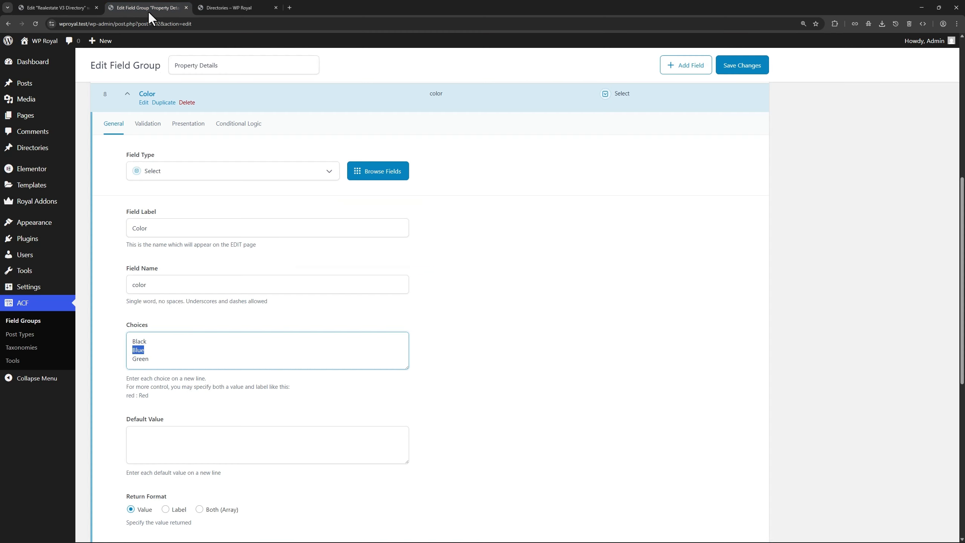
pyautogui.click(154, 358)
pyautogui.click(70, 7)
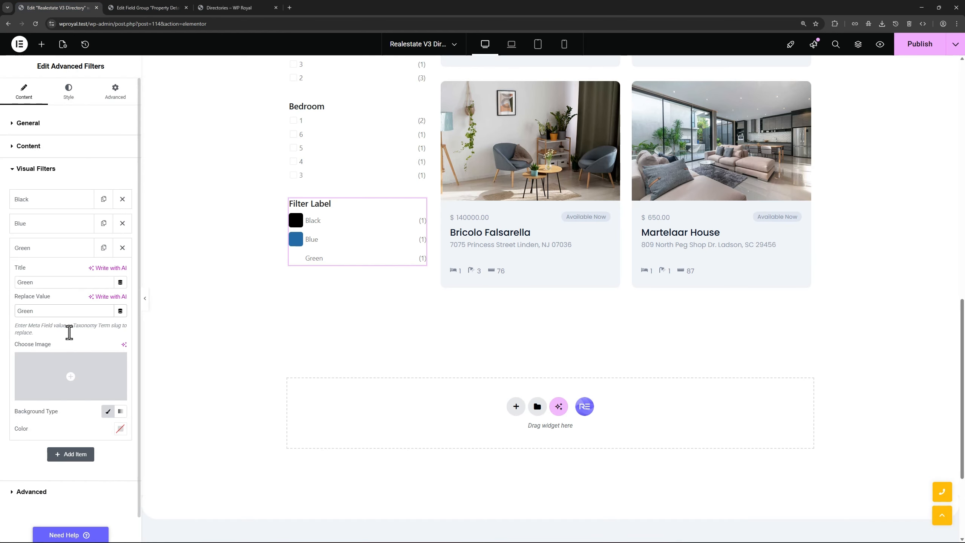
# Give the Green item a medium green colour swatch
pyautogui.click(120, 428)
pyautogui.moveTo(64, 384); pyautogui.dragTo(123, 335)
pyautogui.click(45, 251)
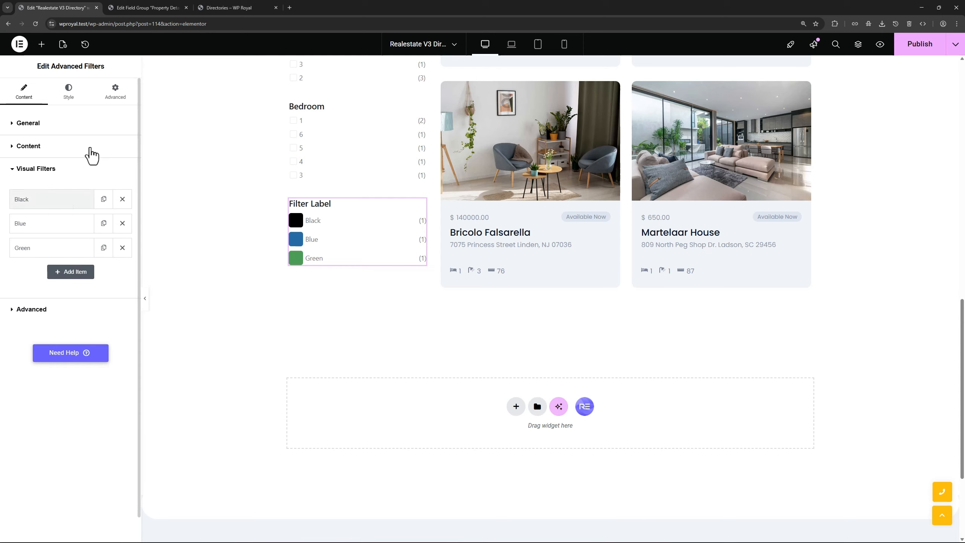
pyautogui.click(133, 8)
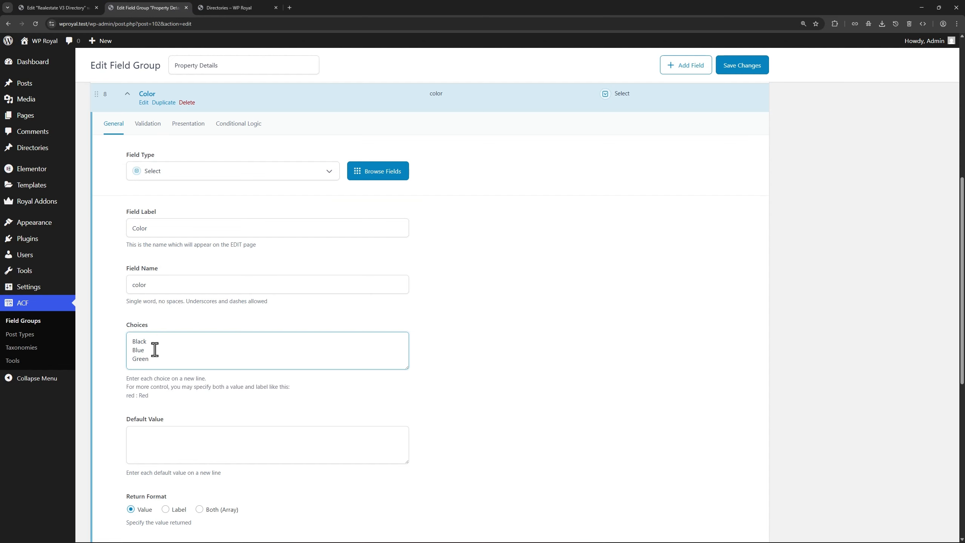
# Change the filter label to 'Colors' and publish the directory template
pyautogui.click(57, 7)
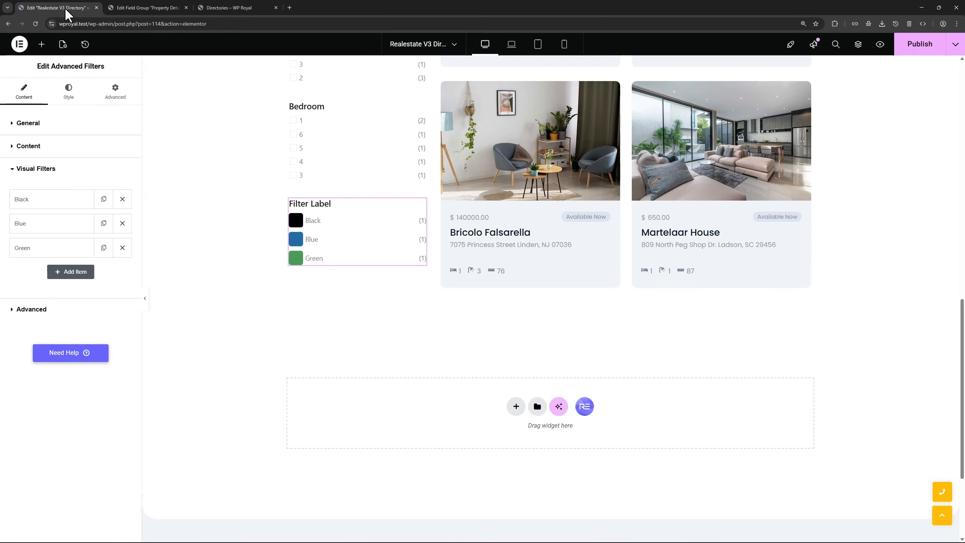
pyautogui.click(51, 151)
pyautogui.moveTo(101, 185); pyautogui.dragTo(68, 185)
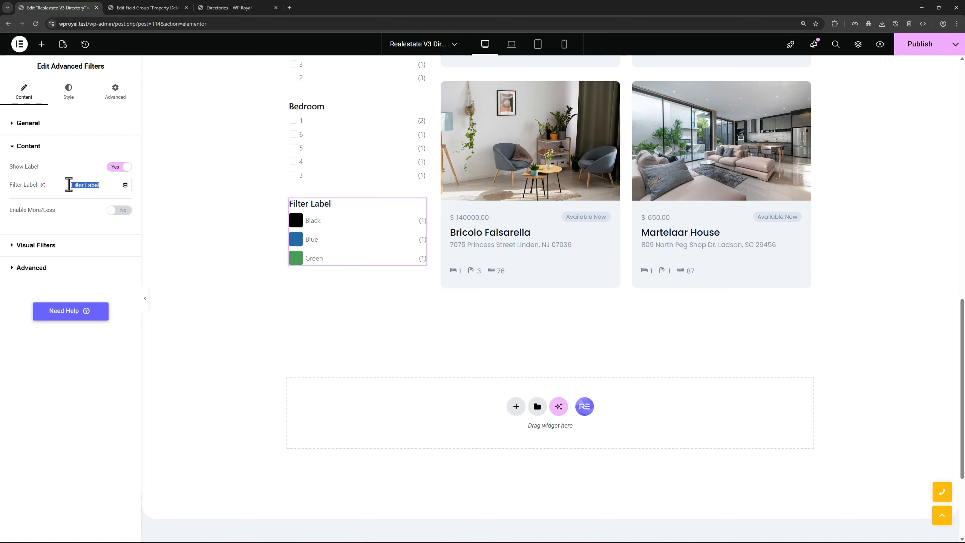
pyautogui.write('Colors')
pyautogui.click(919, 49)
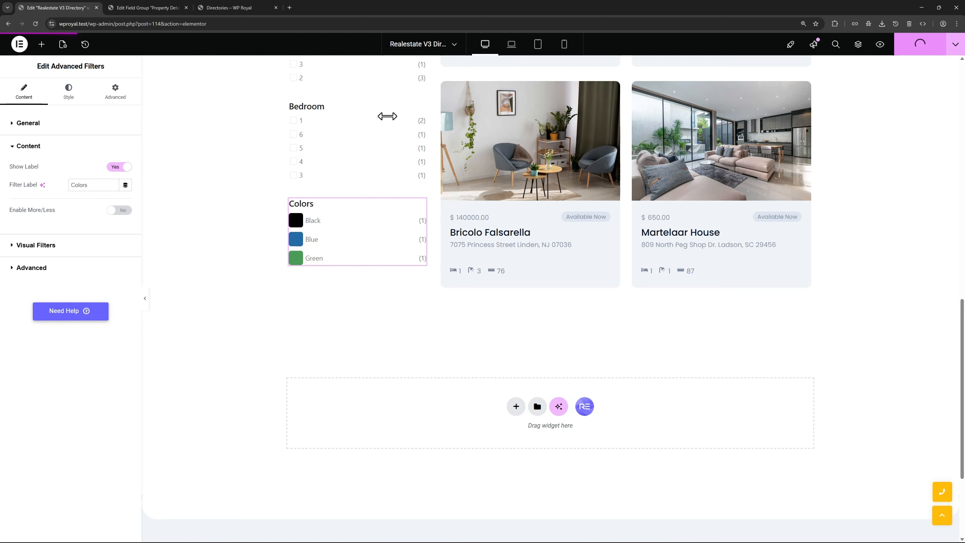
# Reload the live Directory page and scroll to check the new Colors filter
pyautogui.click(231, 8)
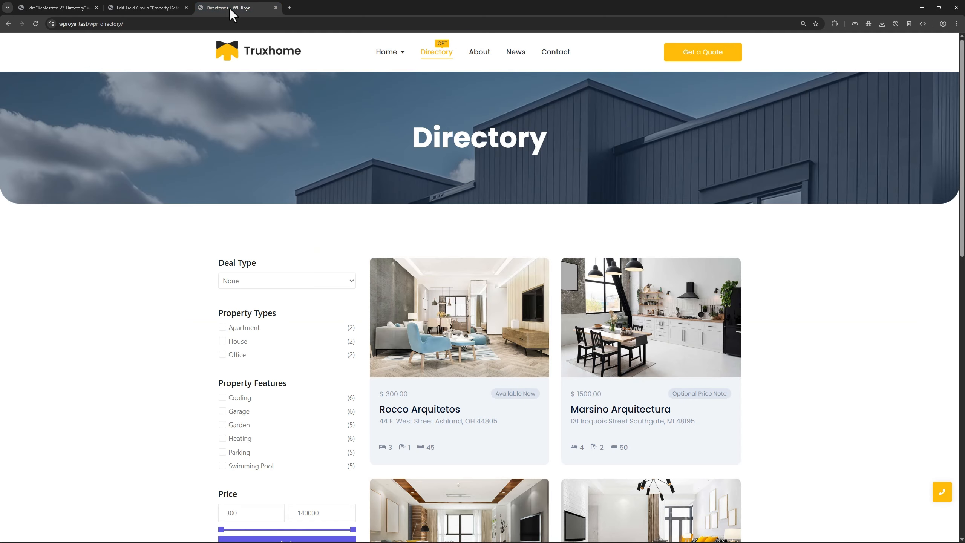
pyautogui.click(35, 24)
pyautogui.scroll(-3, 131, 260)
pyautogui.scroll(-10, 132, 260)
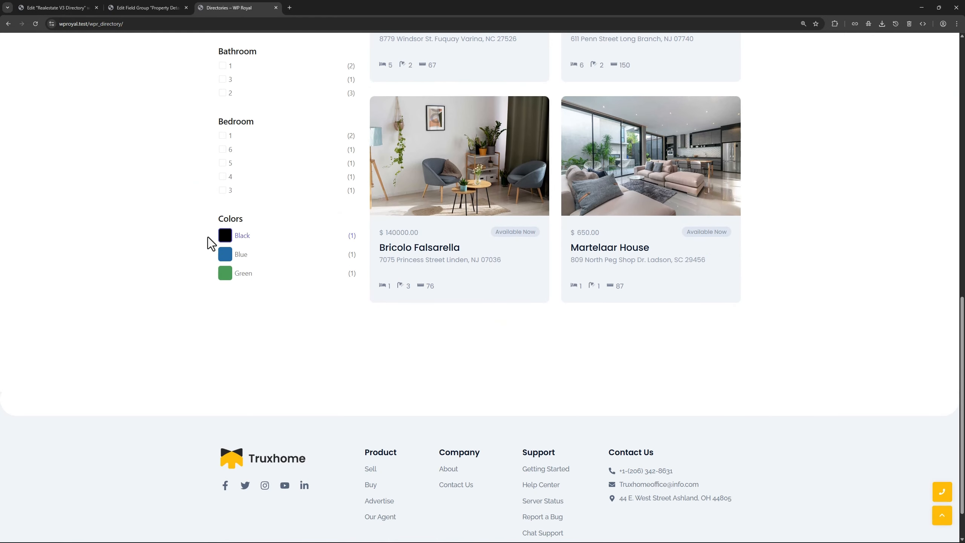
pyautogui.scroll(10, 180, 205)
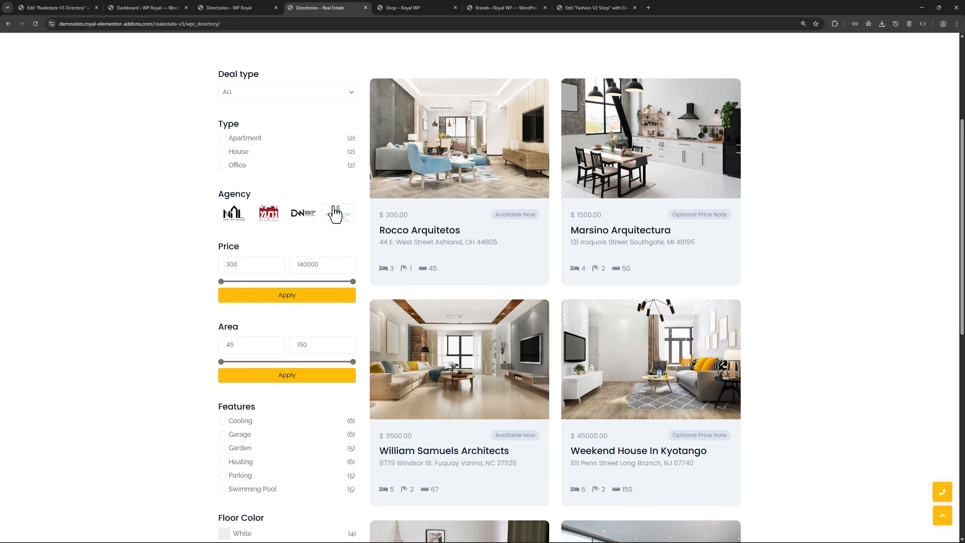
# Inspect the Fashion V2 Shop Brands filter, which filters by the Brands taxonomy, leaving it unchanged
pyautogui.click(412, 7)
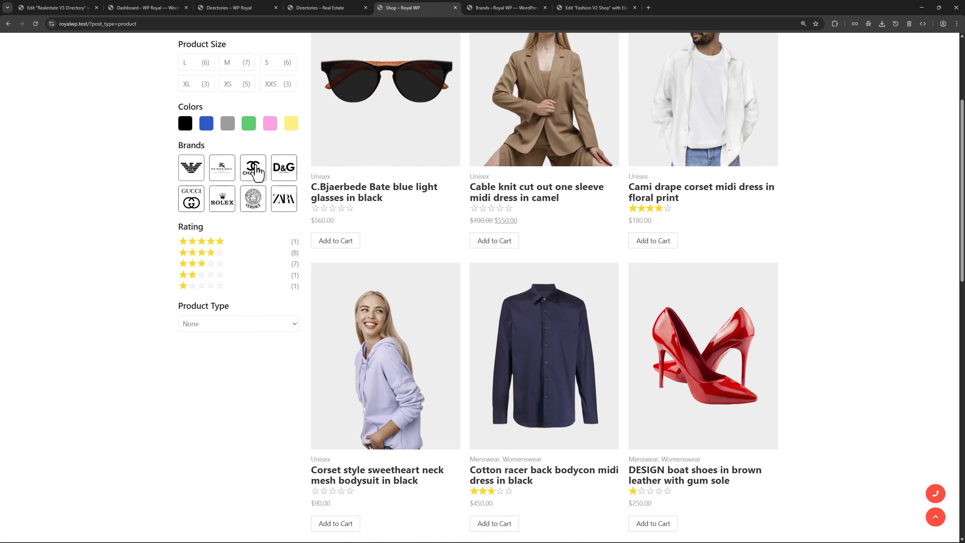
pyautogui.click(481, 7)
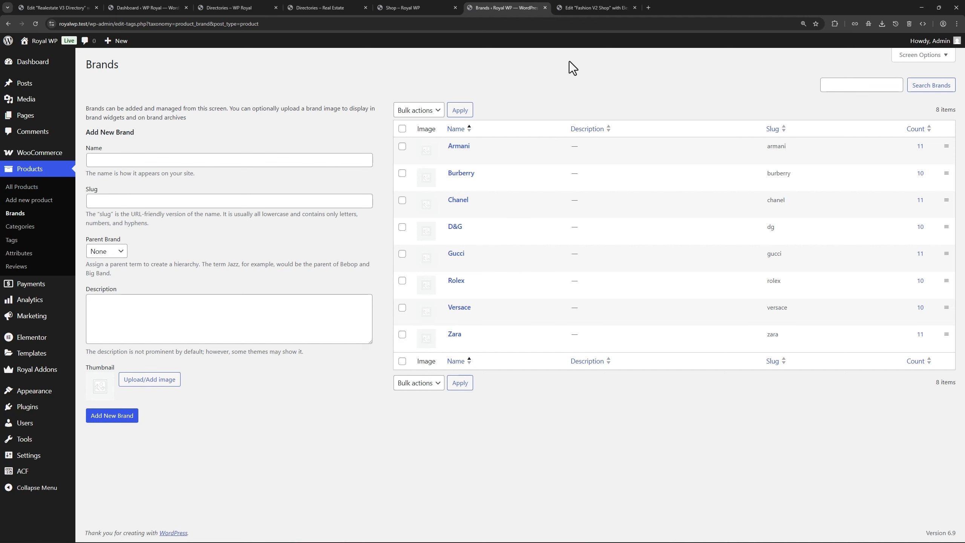
pyautogui.click(587, 8)
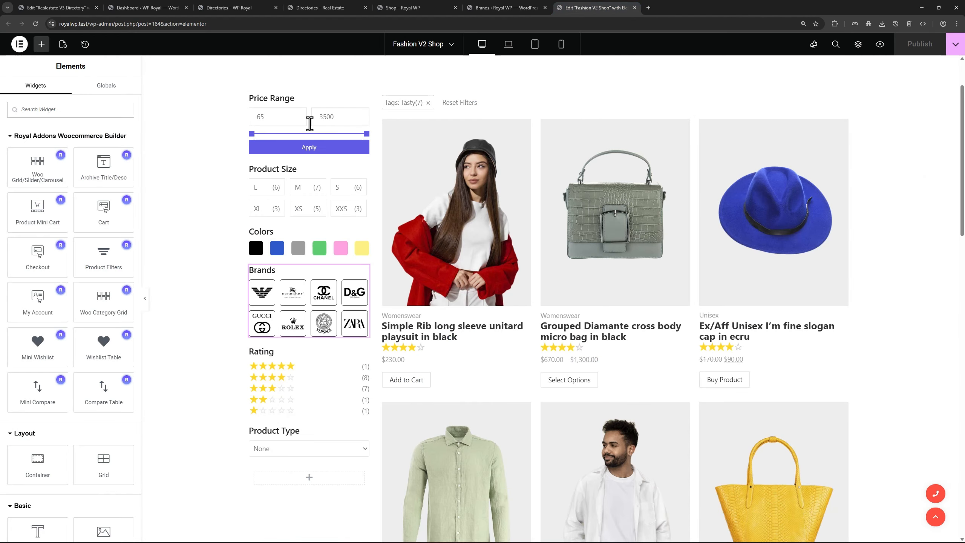
pyautogui.click(366, 277)
pyautogui.click(99, 192)
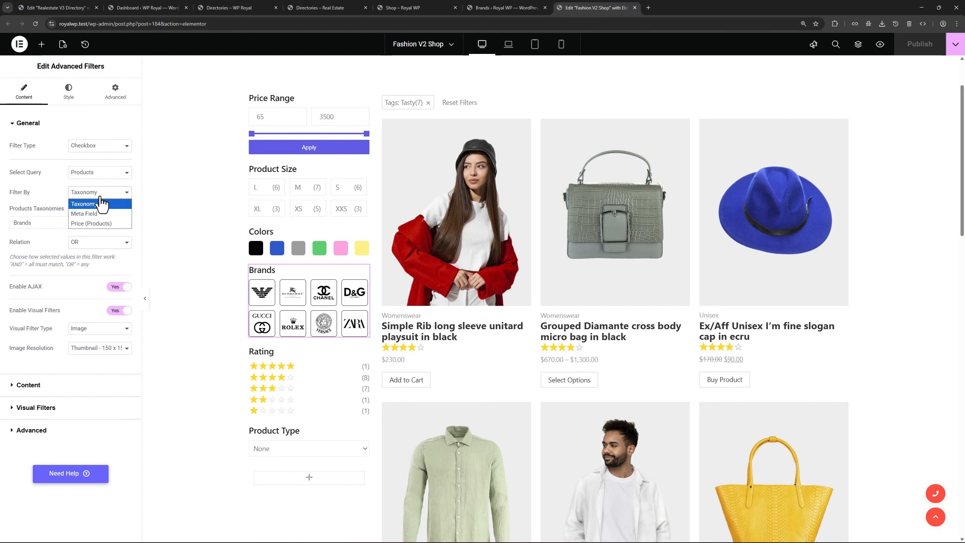
pyautogui.click(97, 201)
pyautogui.click(74, 225)
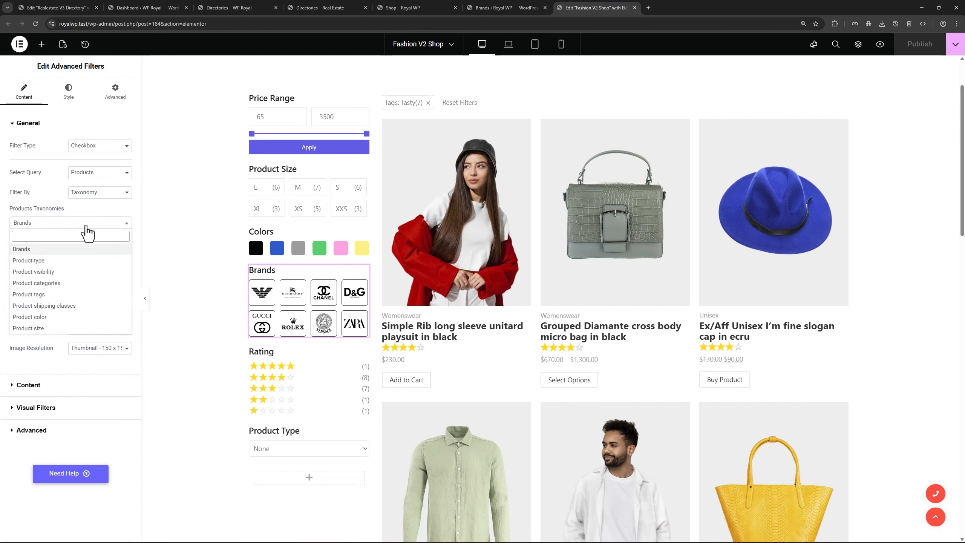
pyautogui.click(87, 225)
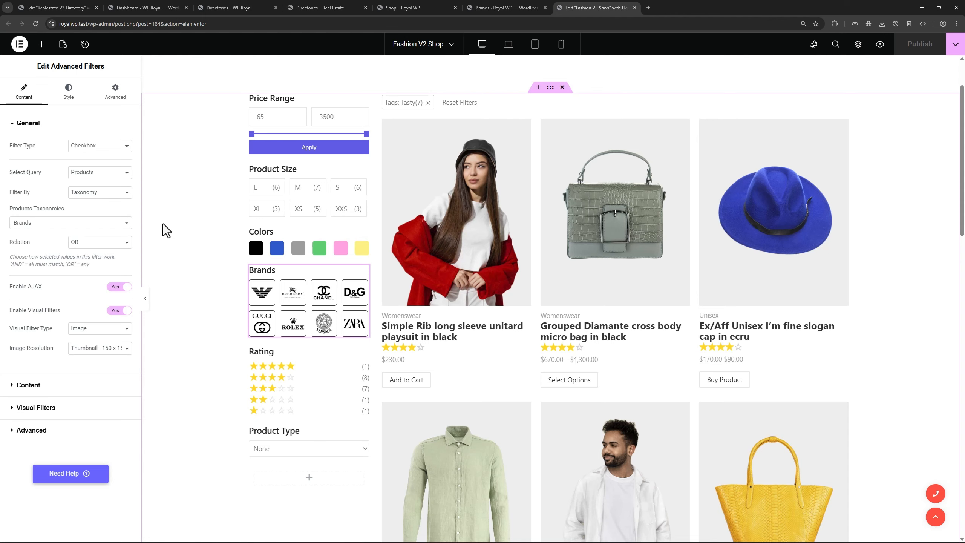
pyautogui.click(146, 7)
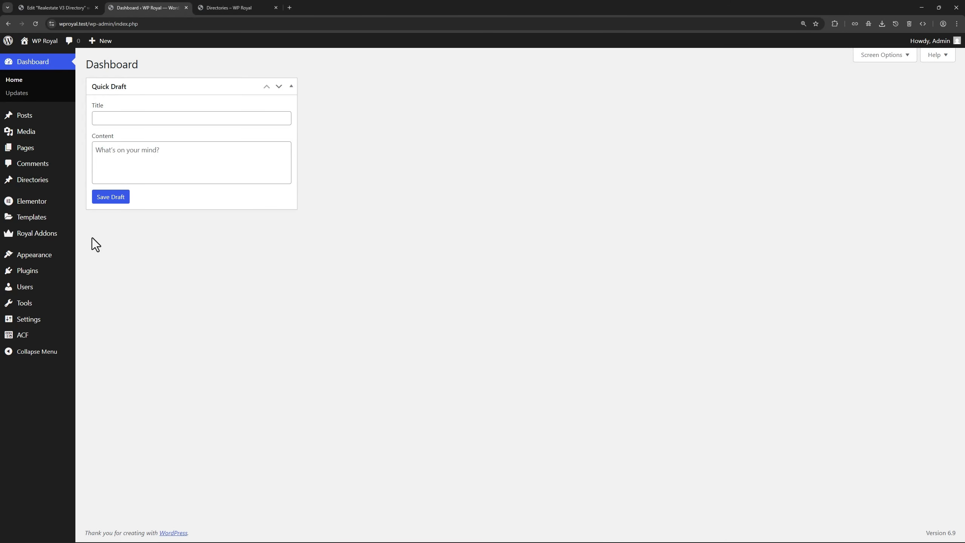
# Create and save an ACF taxonomy Agencies (singular Agency, key agency) for Directory posts
pyautogui.moveTo(46, 337)
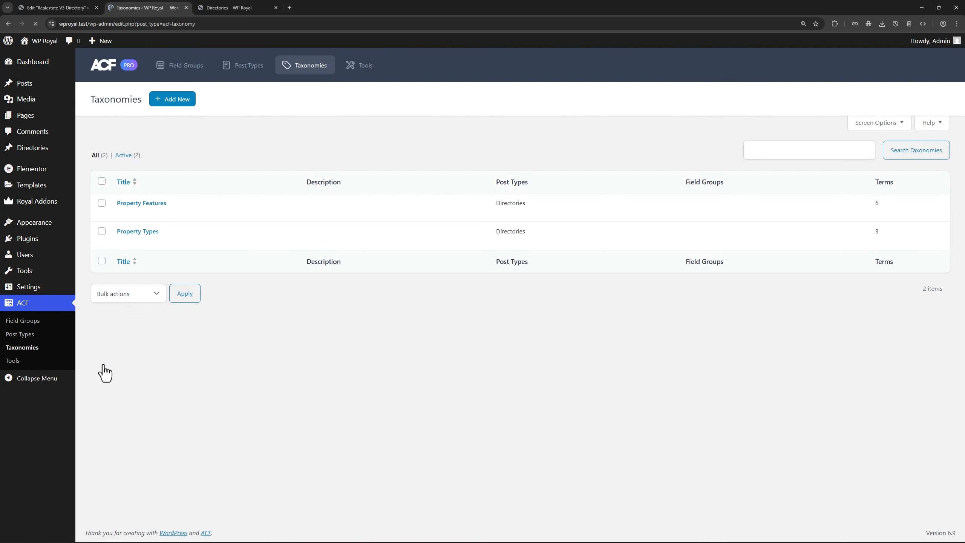
pyautogui.click(171, 105)
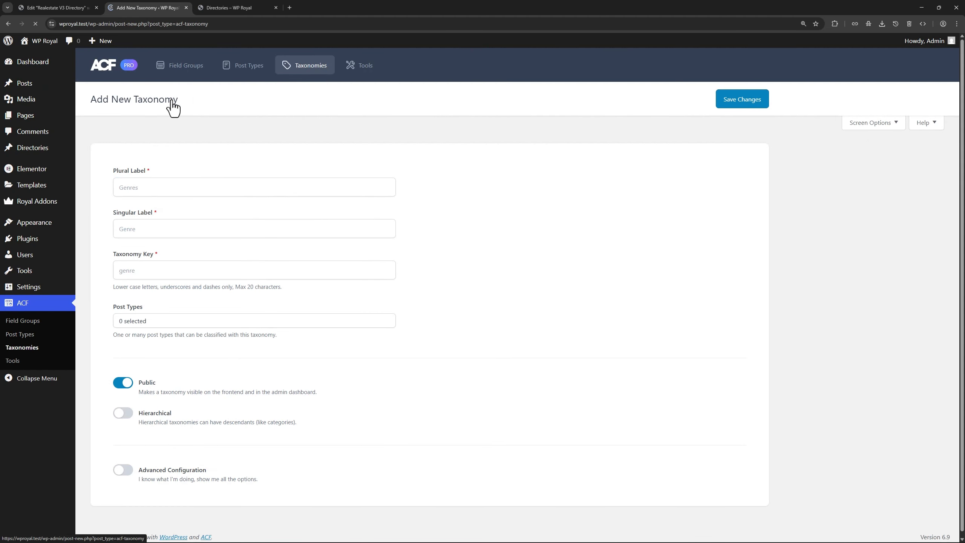
pyautogui.click(147, 187)
pyautogui.click(148, 226)
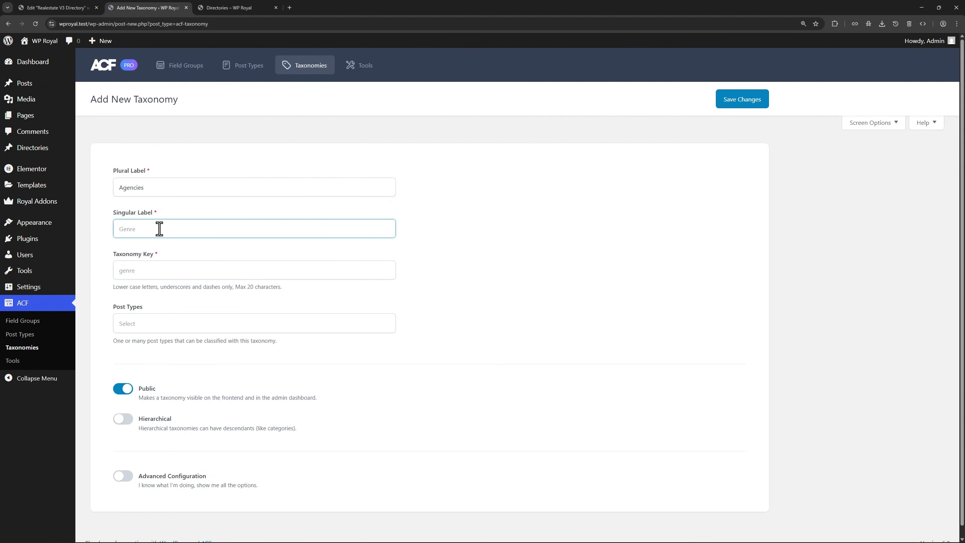
pyautogui.click(154, 271)
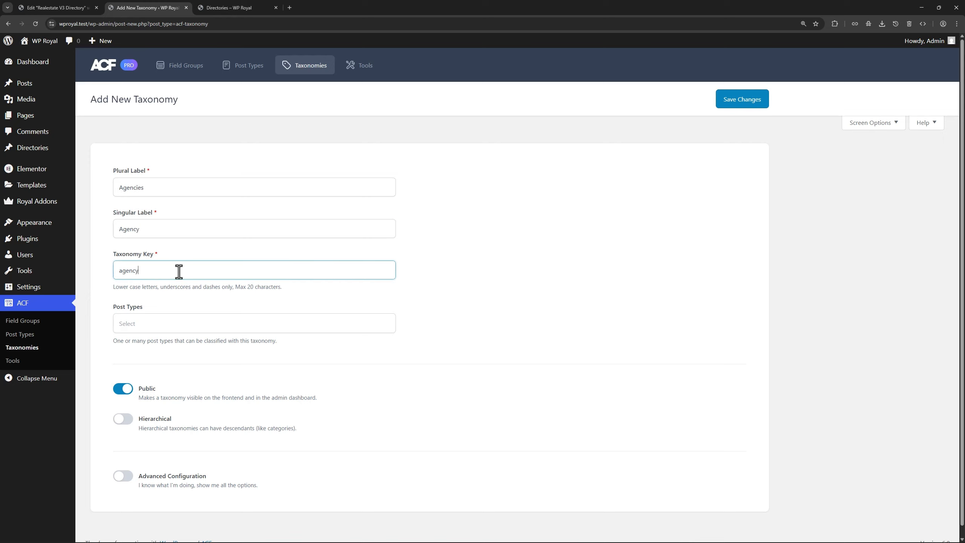
pyautogui.click(172, 325)
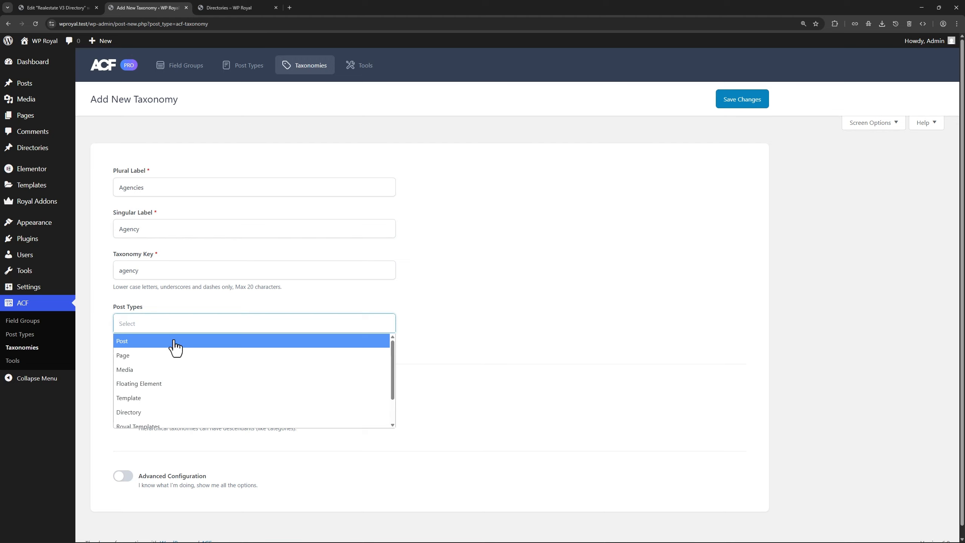
pyautogui.click(163, 412)
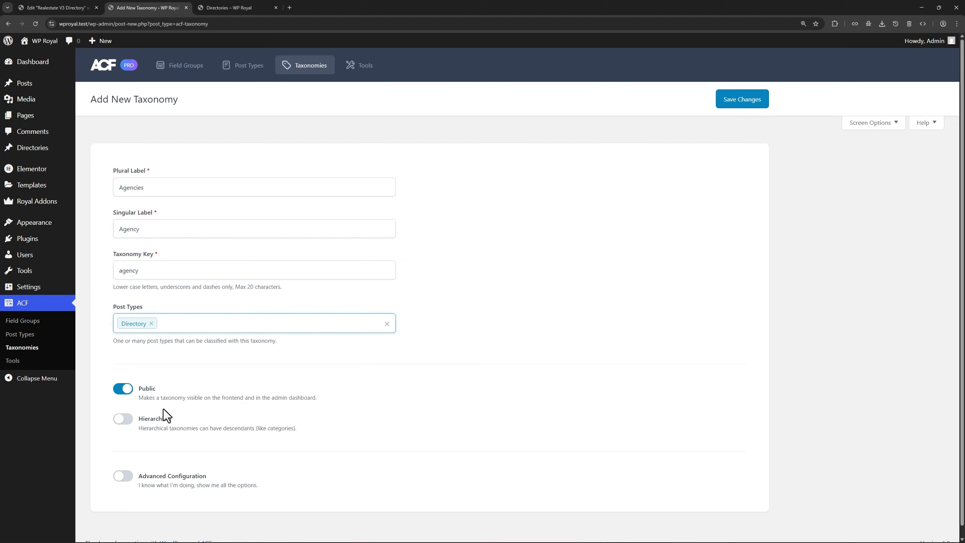
pyautogui.scroll(-1, 436, 343)
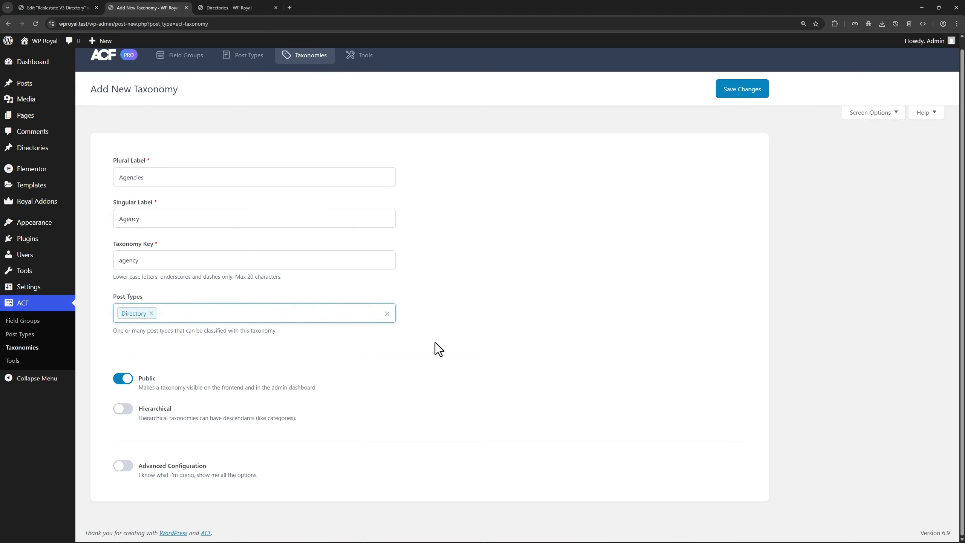
pyautogui.scroll(1, 447, 336)
pyautogui.click(729, 98)
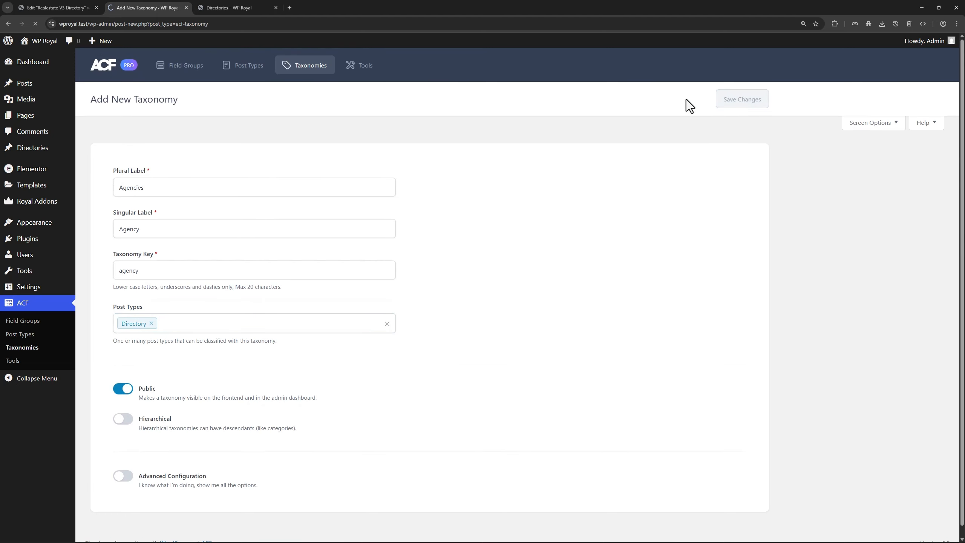
pyautogui.moveTo(34, 150)
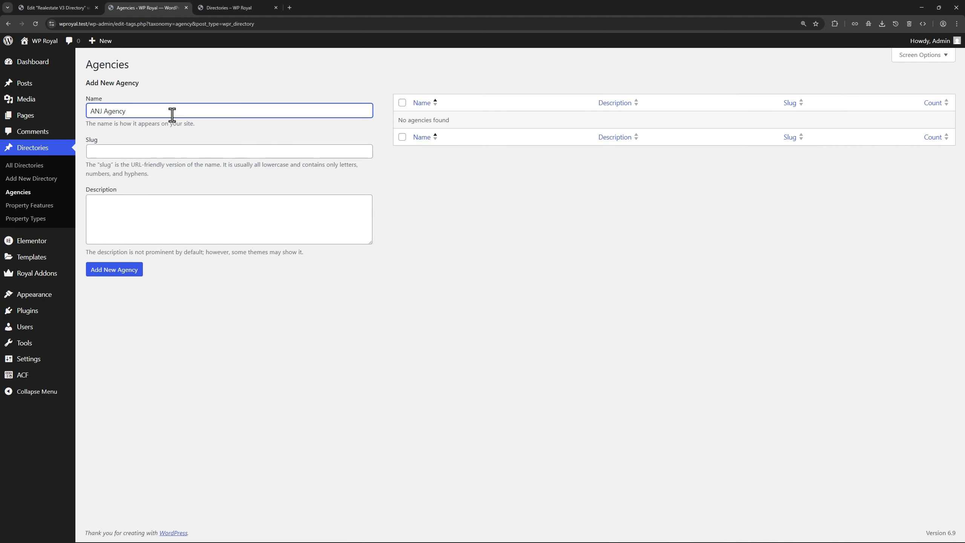
# Add the agency term ANJ Agency with slug anj, then open All Directories in a new tab
pyautogui.click(126, 150)
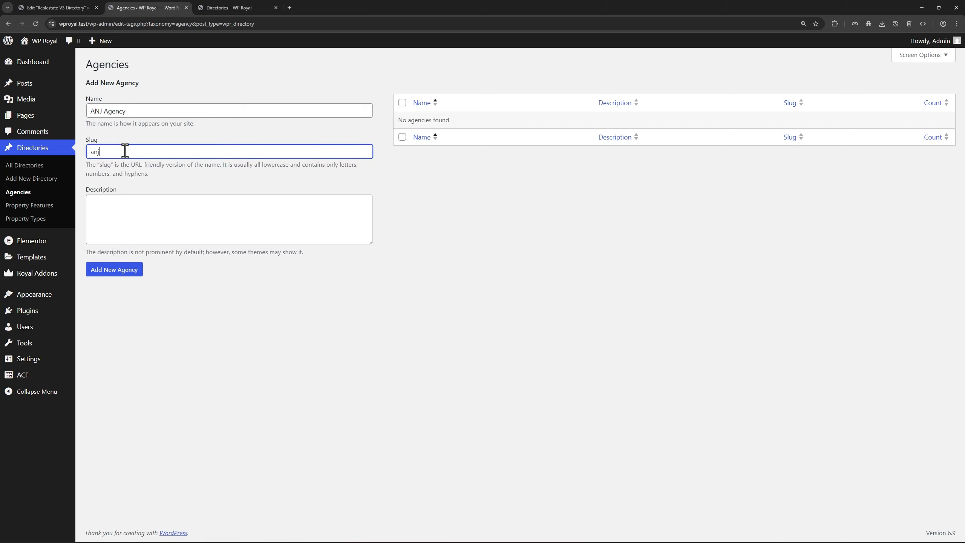
pyautogui.click(122, 269)
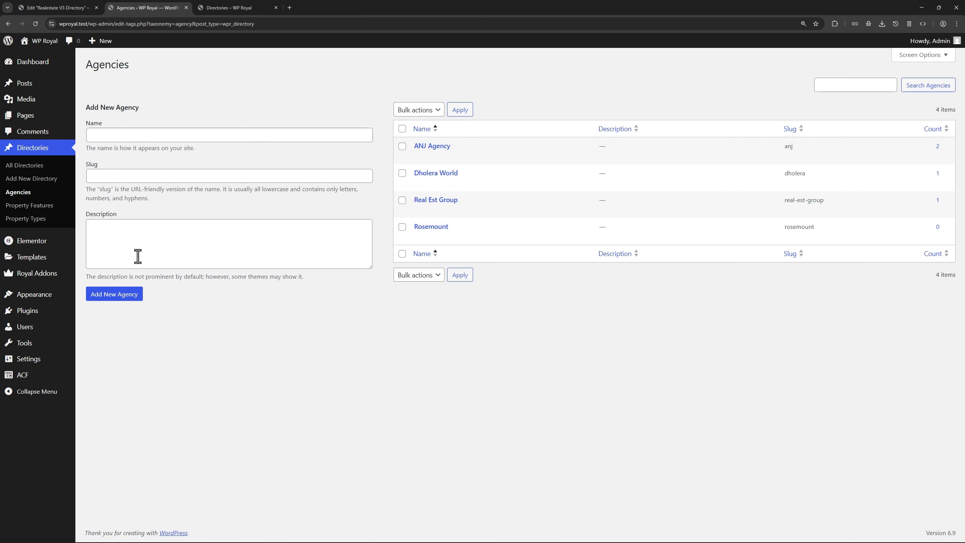
pyautogui.rightClick(36, 166)
pyautogui.click(46, 172)
pyautogui.click(229, 9)
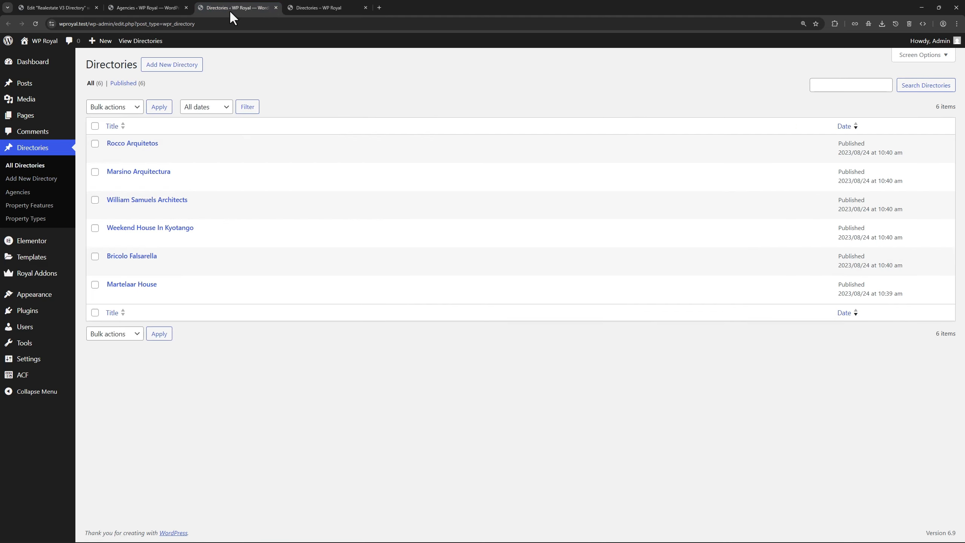
# Assign the Rosemount agency to the Rocco Arquitetos directory entry and save it
pyautogui.click(140, 145)
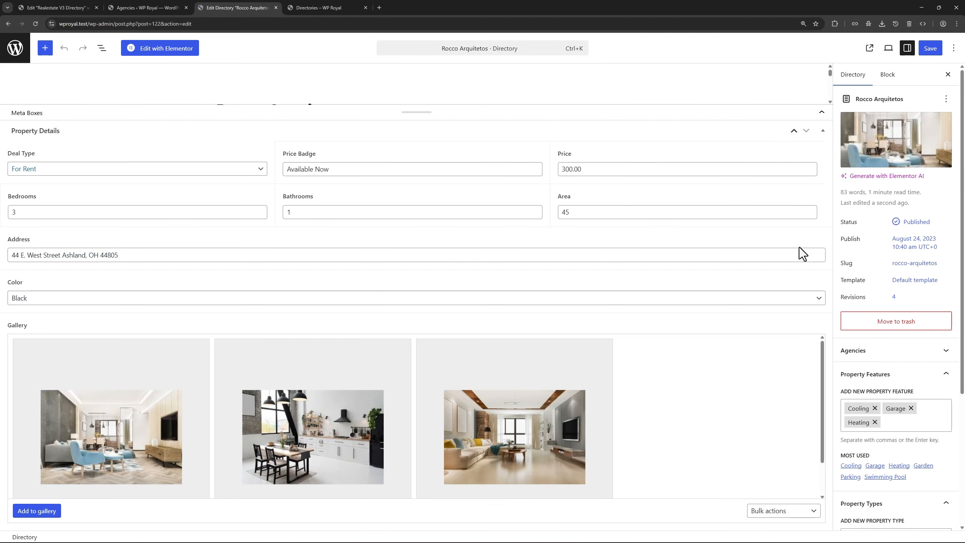
pyautogui.scroll(-2, 857, 280)
pyautogui.click(902, 275)
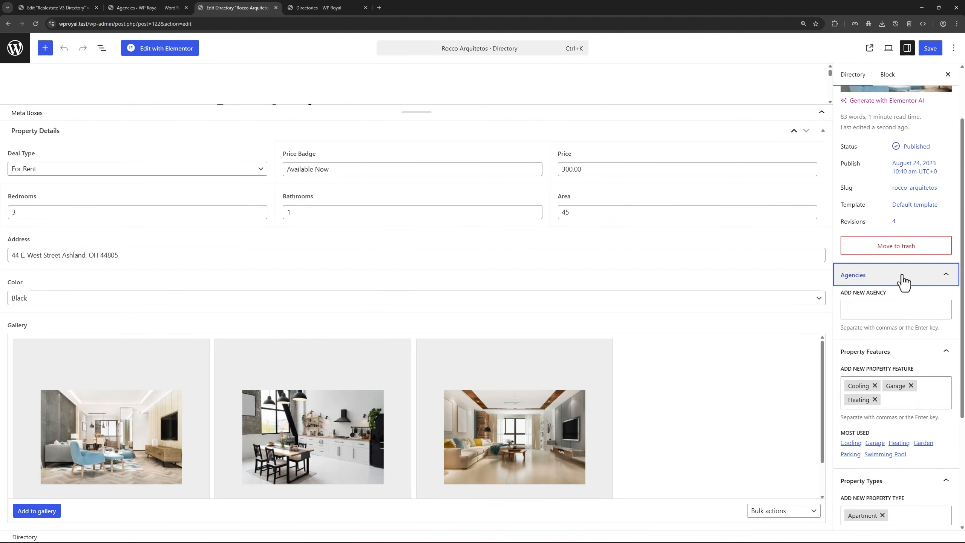
pyautogui.click(860, 309)
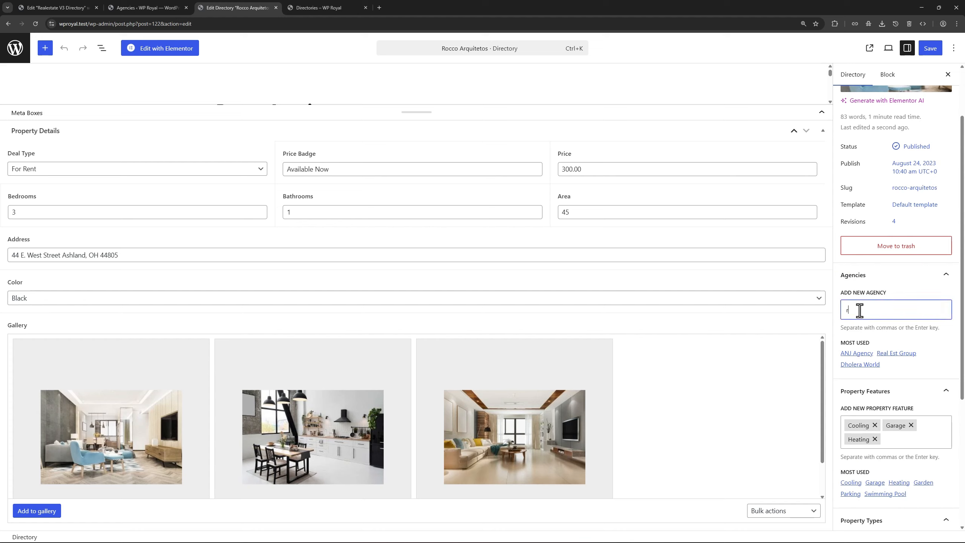
pyautogui.write('ros')
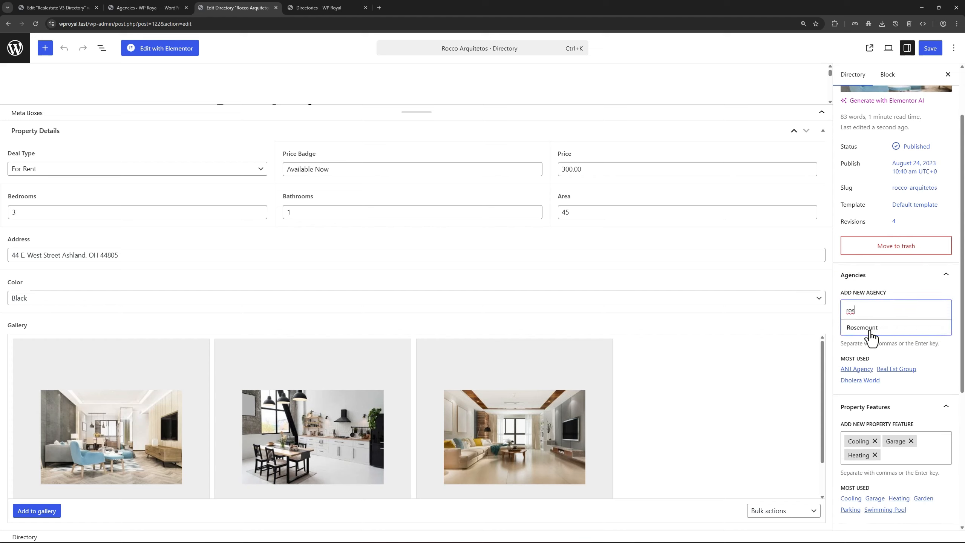
pyautogui.click(872, 327)
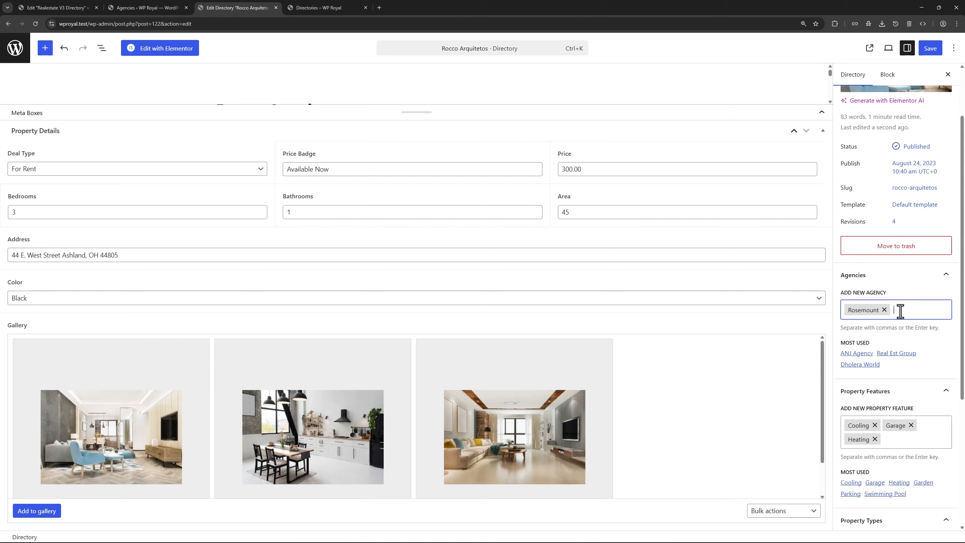
pyautogui.click(931, 48)
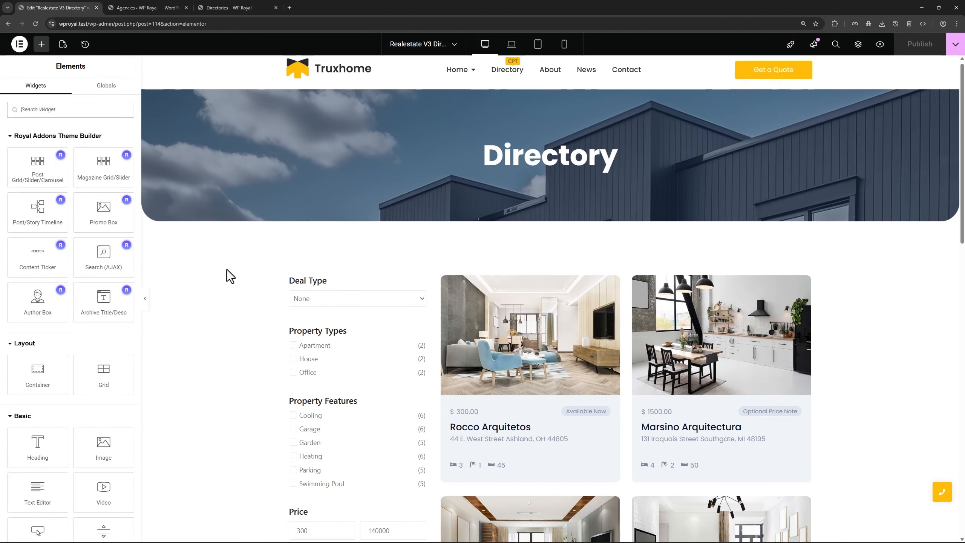
pyautogui.scroll(-5, 226, 269)
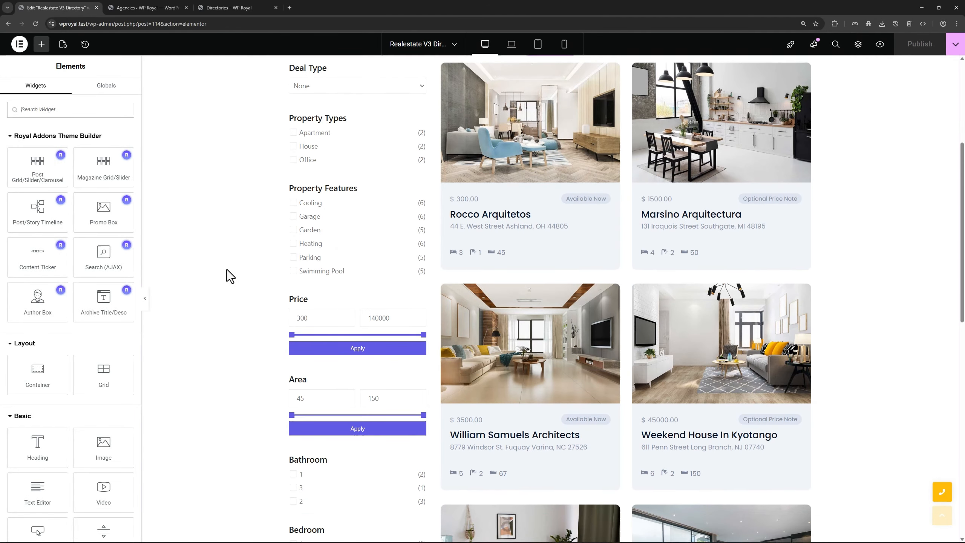
# Search 'adva' and place an Advanced Filters widget above the Price filter in the sidebar
pyautogui.click(65, 110)
pyautogui.write('adva')
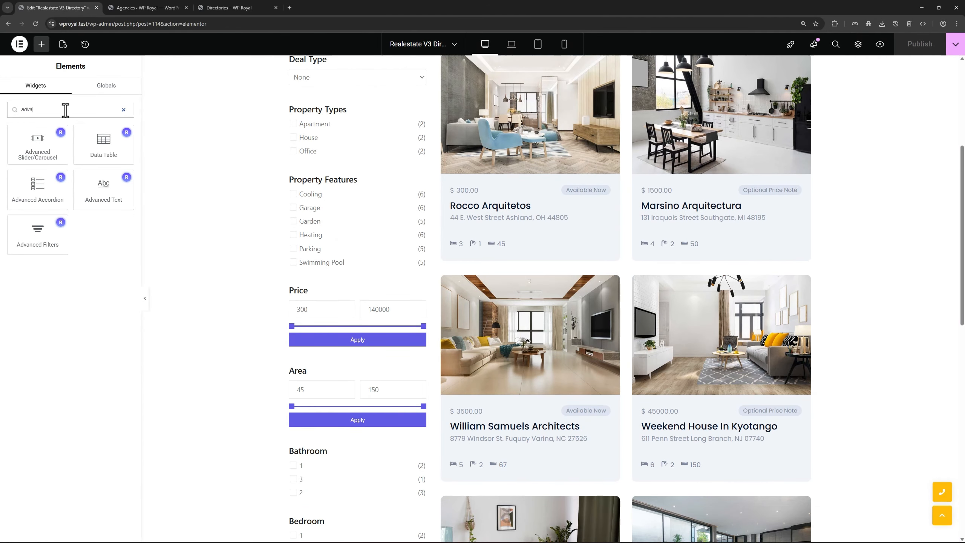
pyautogui.moveTo(35, 232); pyautogui.dragTo(333, 288)
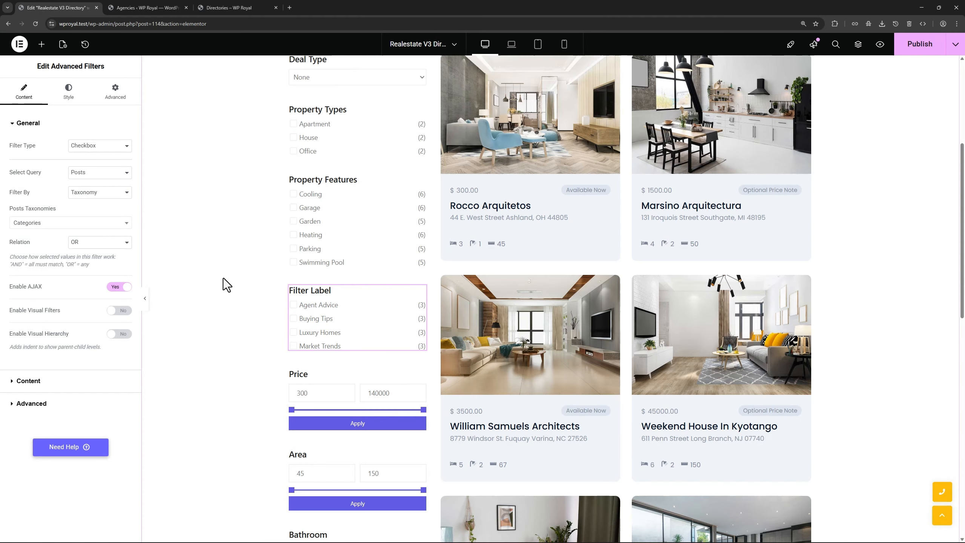
# Keep the Checkbox filter type and query Directories by the Agencies taxonomy
pyautogui.click(79, 149)
pyautogui.click(87, 149)
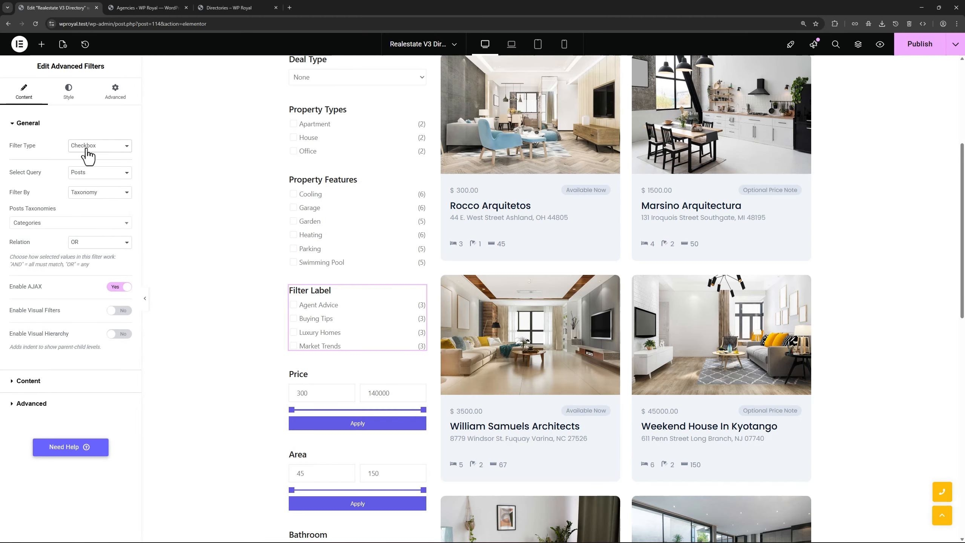
pyautogui.click(91, 179)
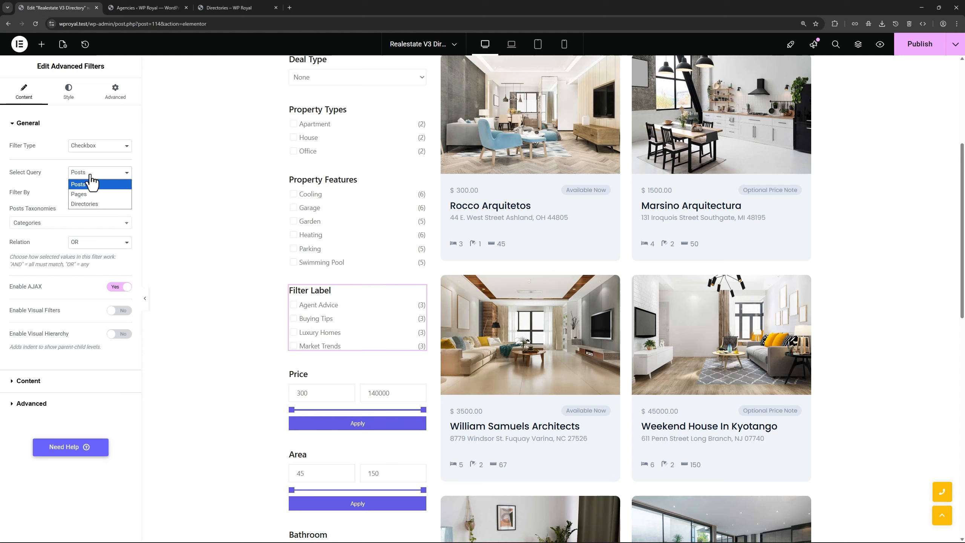
pyautogui.click(82, 204)
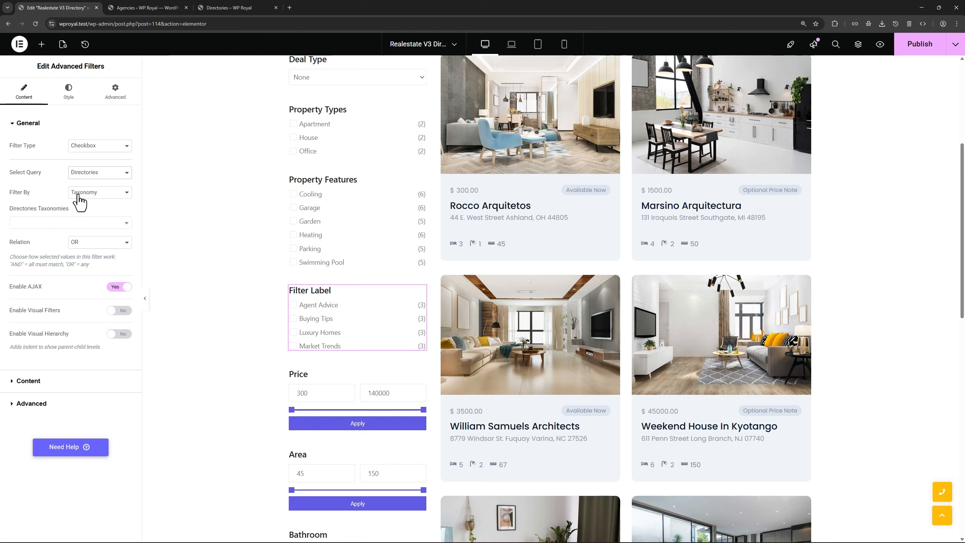
pyautogui.click(86, 193)
pyautogui.click(87, 200)
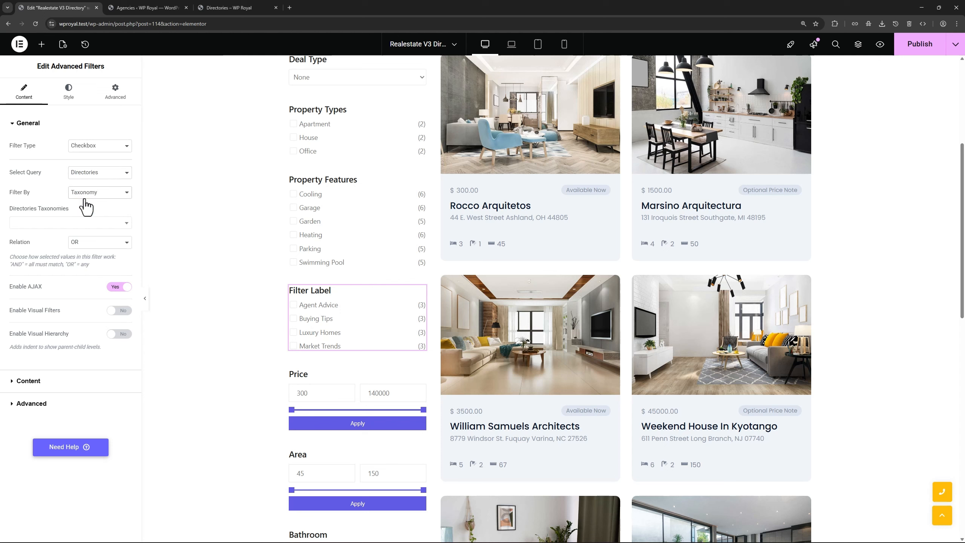
pyautogui.click(74, 224)
pyautogui.click(46, 250)
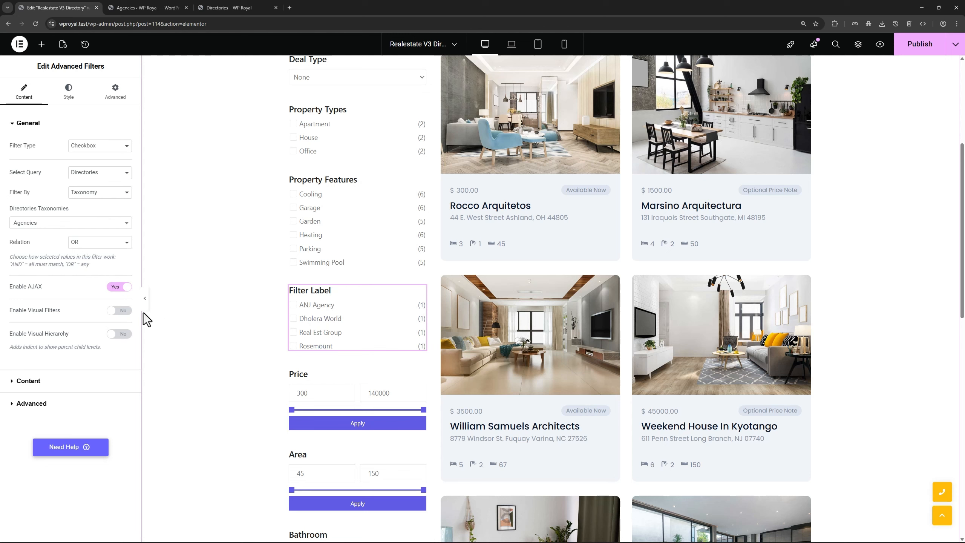
# Enable Visual Filters with Image as the visual filter type
pyautogui.click(118, 310)
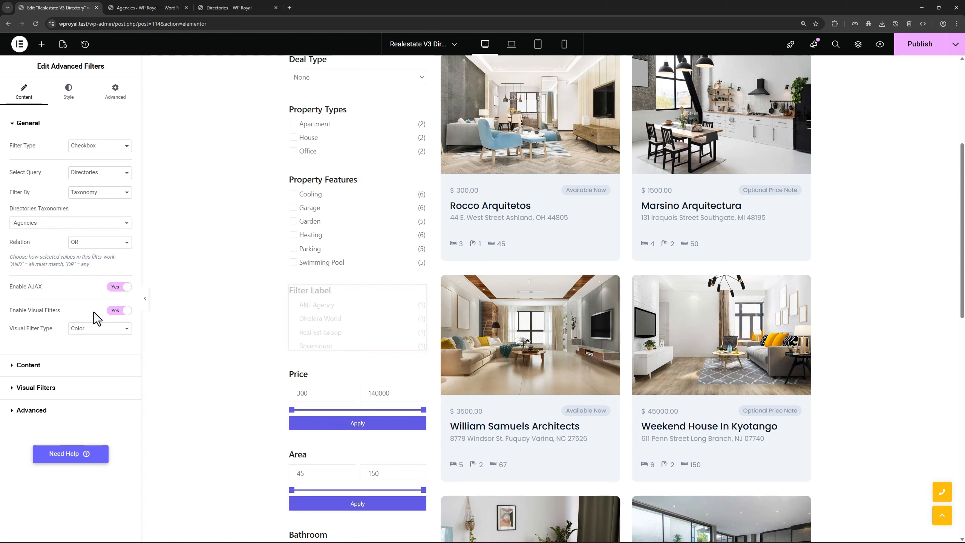
pyautogui.click(86, 330)
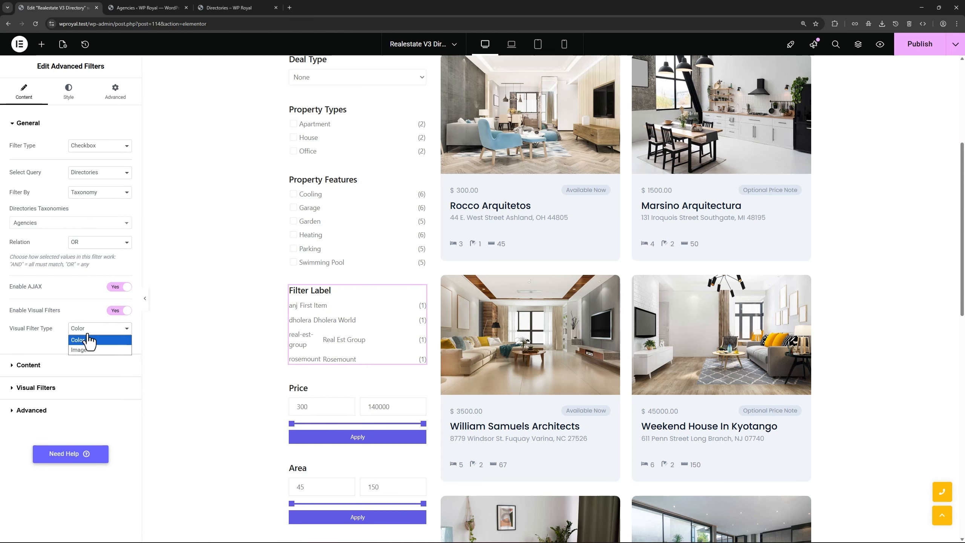
pyautogui.click(84, 352)
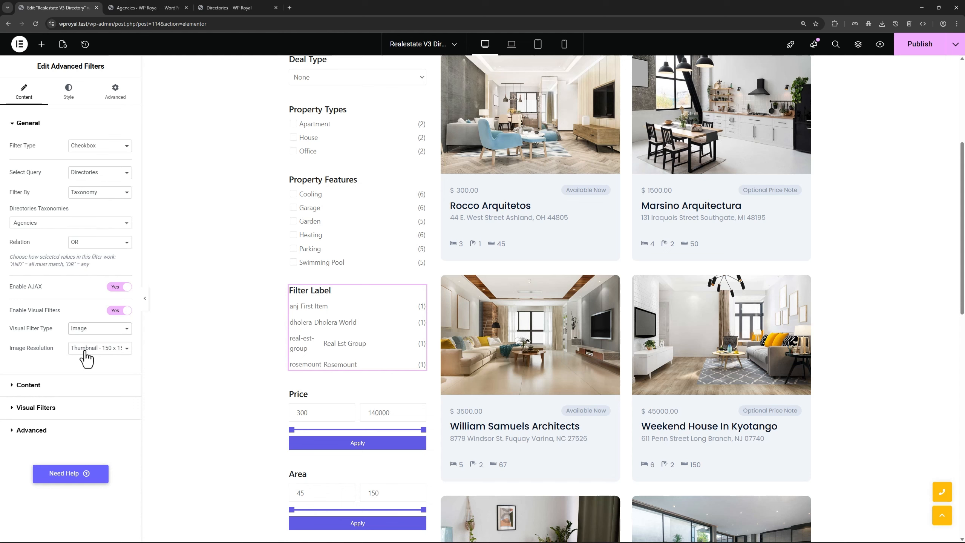
# Rename the first visual filter item to 'ANJ Agency' with replace value 'anj'
pyautogui.click(36, 407)
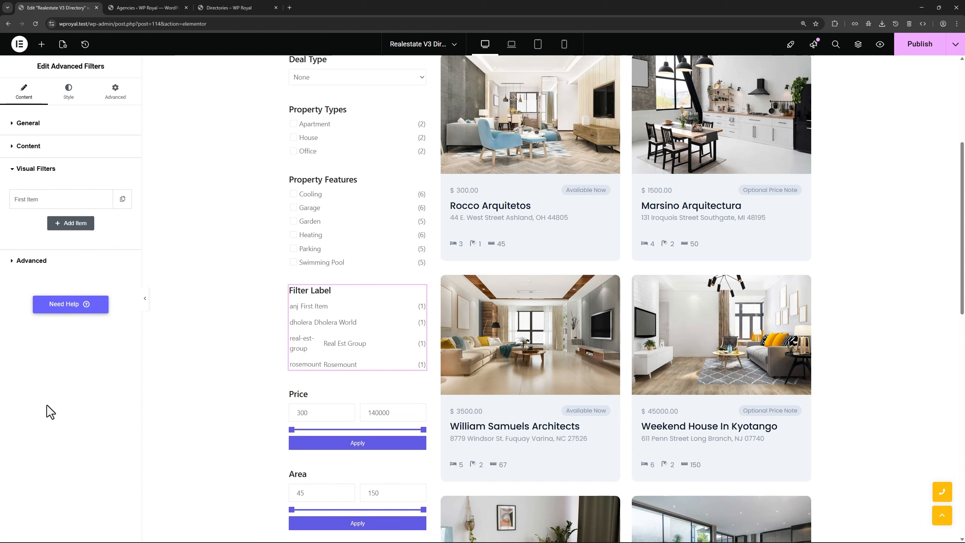
pyautogui.click(37, 206)
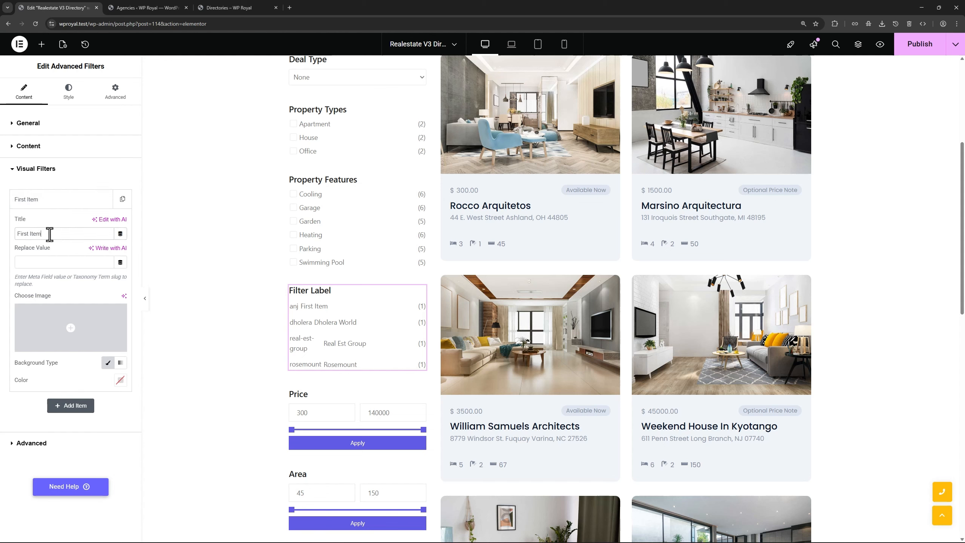
pyautogui.moveTo(50, 233); pyautogui.dragTo(17, 235)
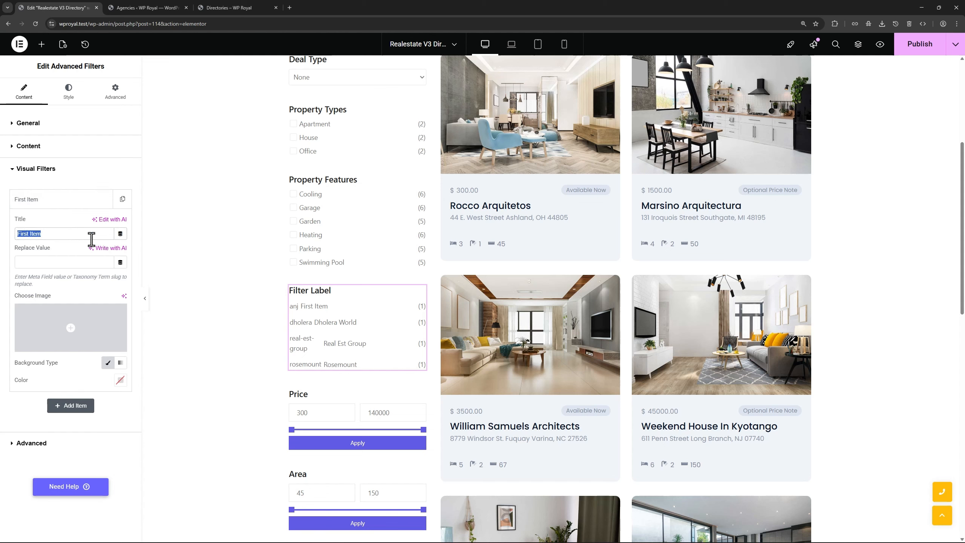
pyautogui.write('ANJ Agency')
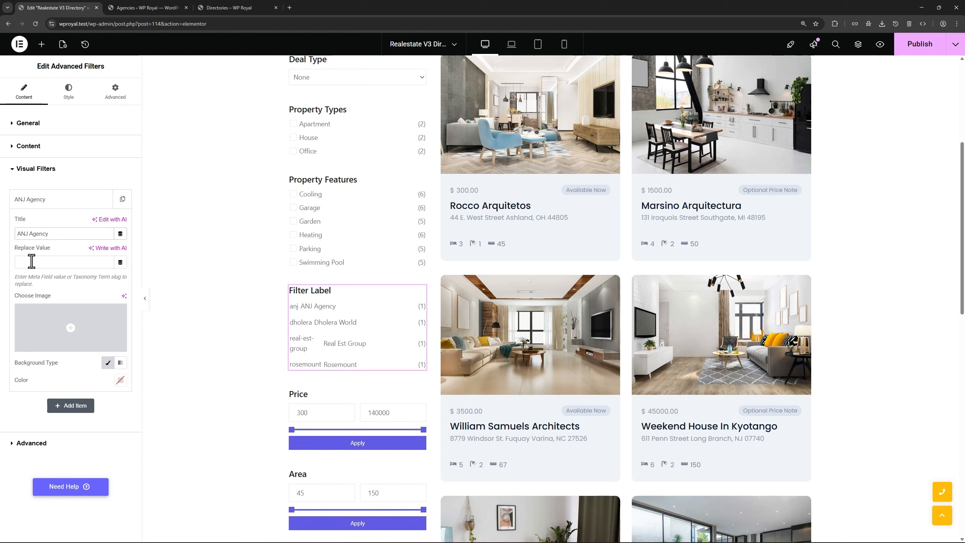
pyautogui.write('anj')
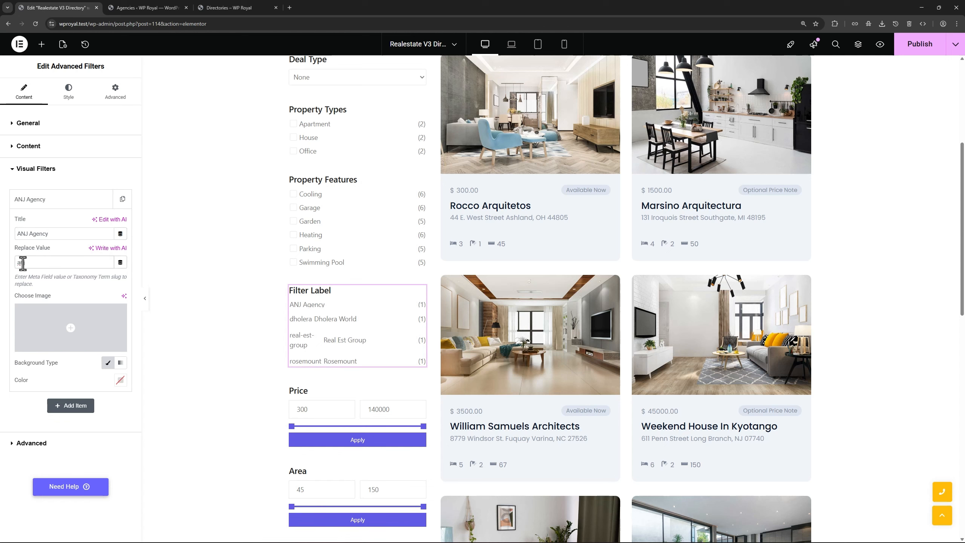
pyautogui.click(149, 8)
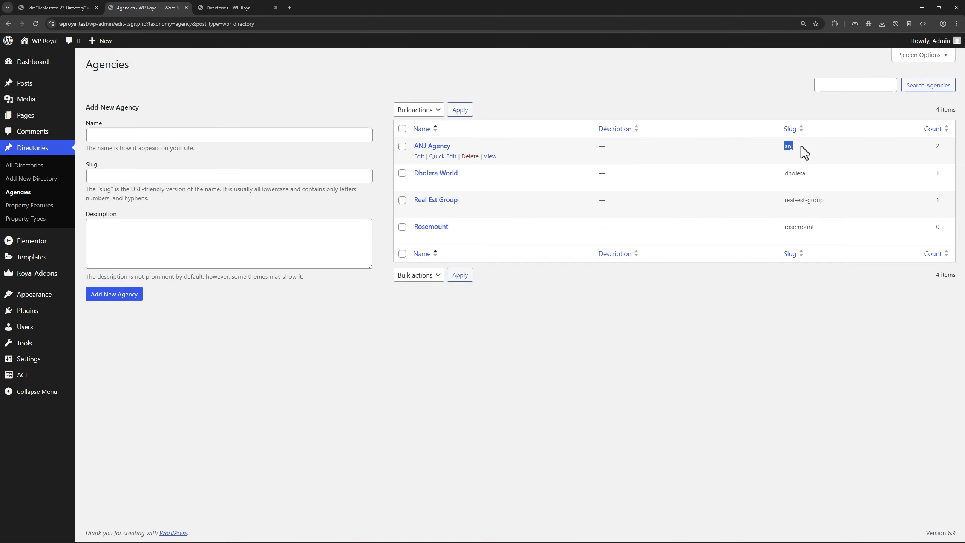
pyautogui.click(66, 7)
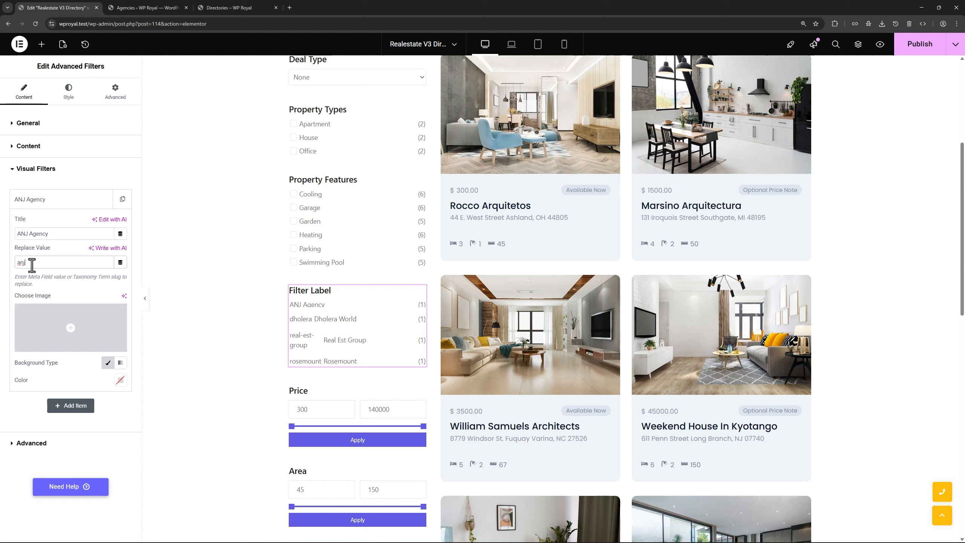
pyautogui.moveTo(58, 234); pyautogui.dragTo(15, 234)
pyautogui.click(64, 234)
# Set the ANJ logo from the Media Library as the ANJ Agency item's image
pyautogui.click(90, 321)
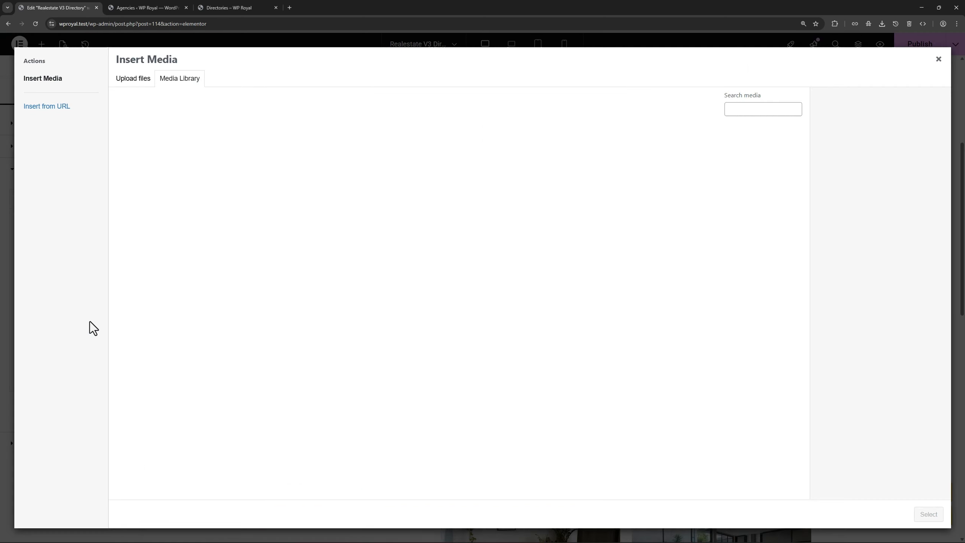
pyautogui.click(148, 168)
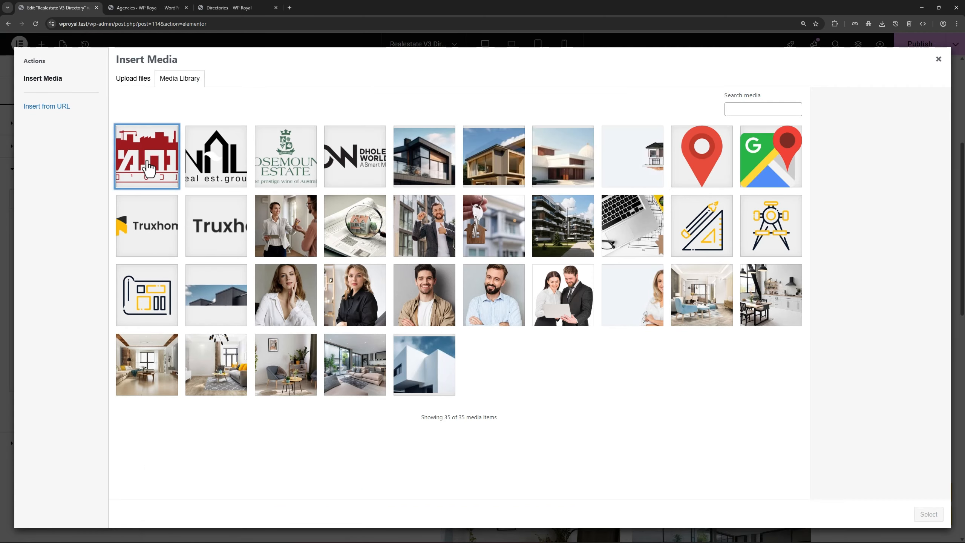
pyautogui.click(929, 514)
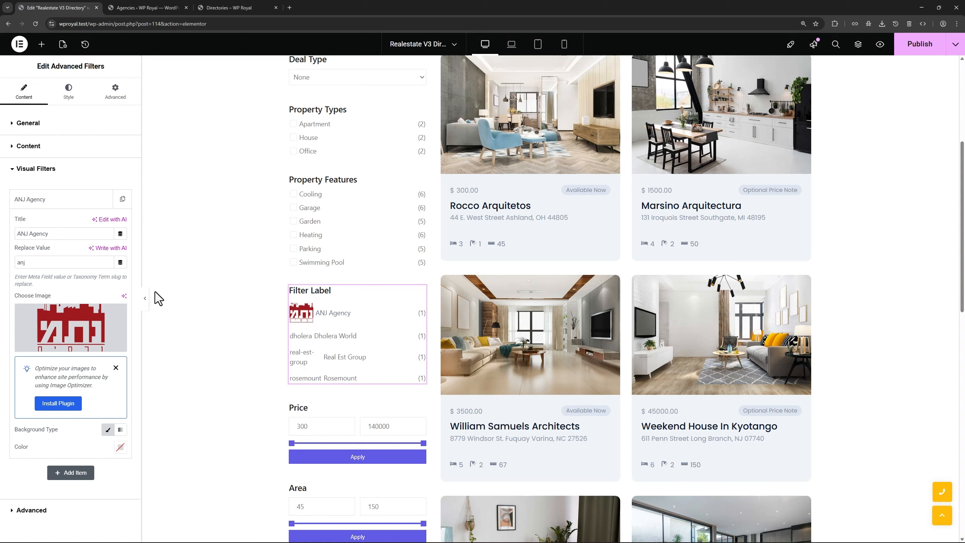
# Add a second visual filter item titled 'Dholera World', copied from the agencies list
pyautogui.click(68, 205)
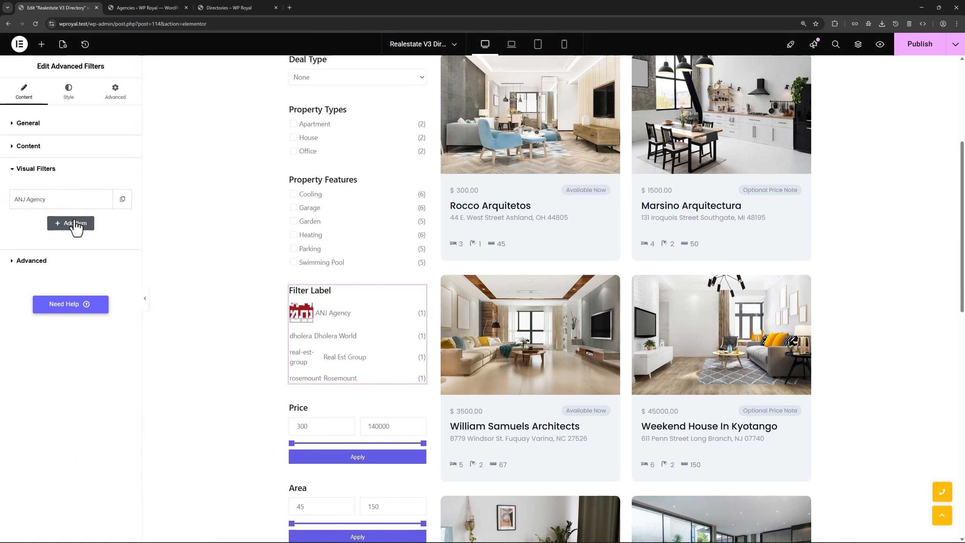
pyautogui.click(73, 223)
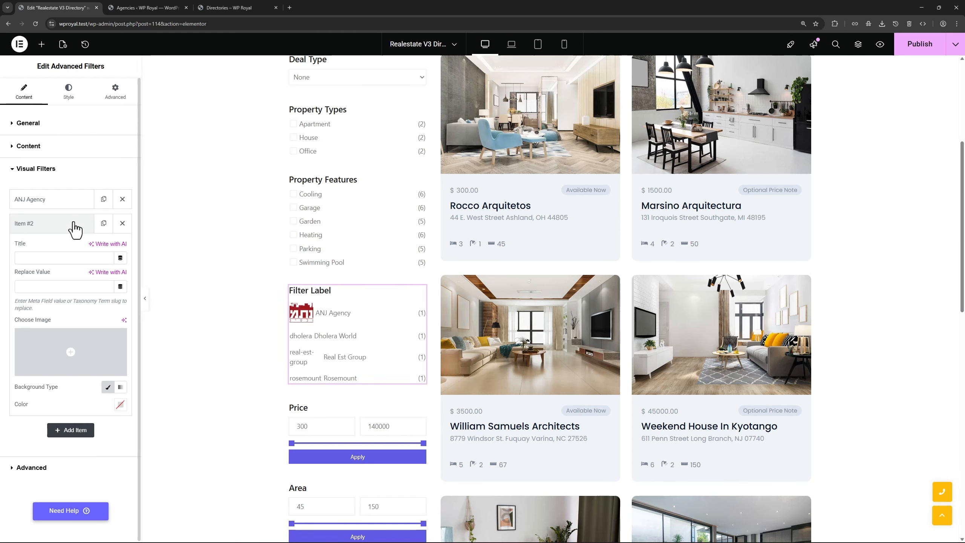
pyautogui.click(130, 9)
pyautogui.moveTo(462, 173); pyautogui.dragTo(417, 174)
pyautogui.hotkey('ctrl', 'c')
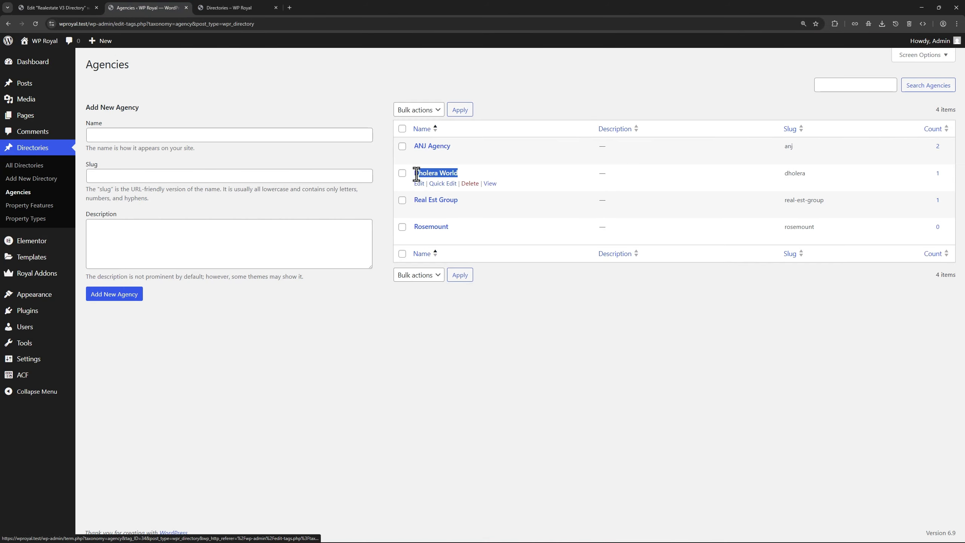
pyautogui.click(64, 9)
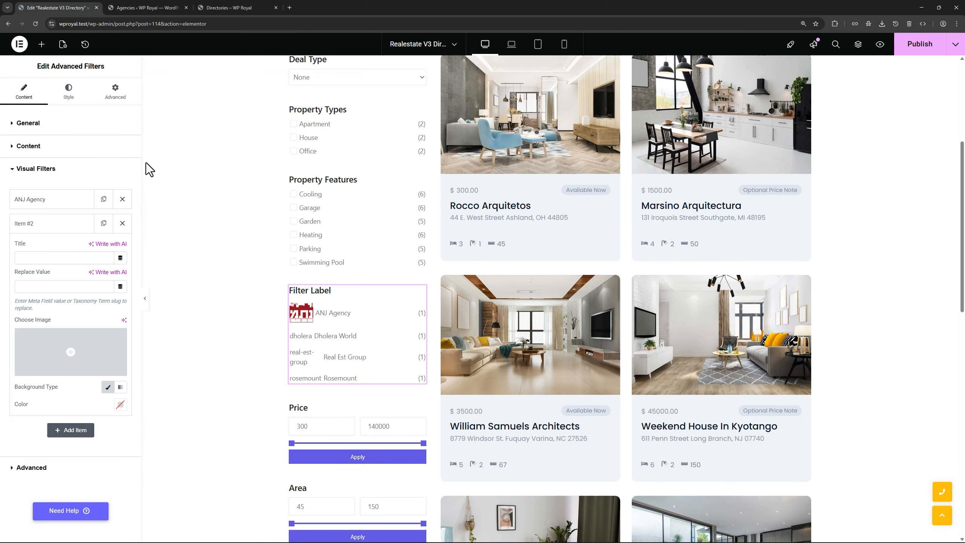
pyautogui.click(36, 259)
pyautogui.hotkey('ctrl', 'v')
# Give the Dholera World item replace value 'dholera' and its logo image
pyautogui.click(135, 8)
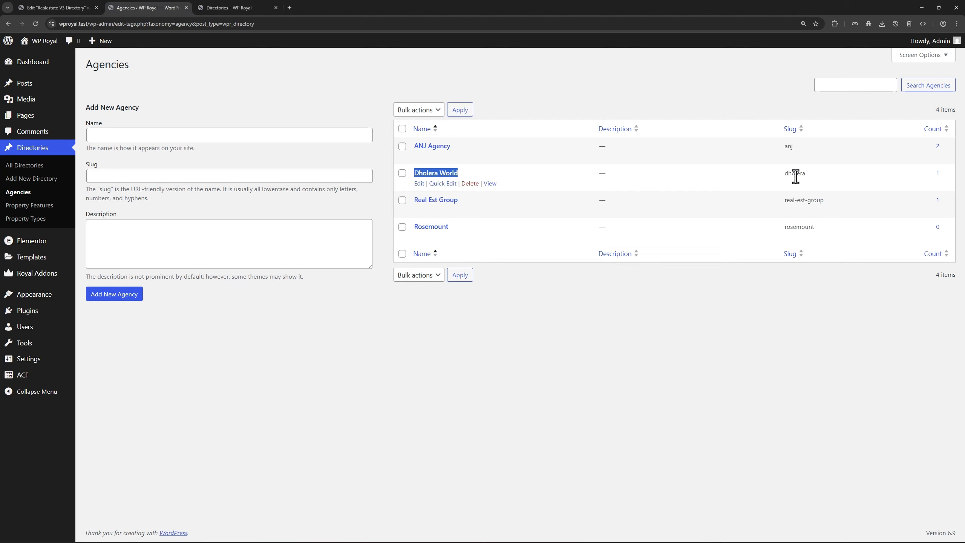
pyautogui.moveTo(785, 174); pyautogui.dragTo(806, 175)
pyautogui.hotkey('ctrl', 'c')
pyautogui.click(57, 7)
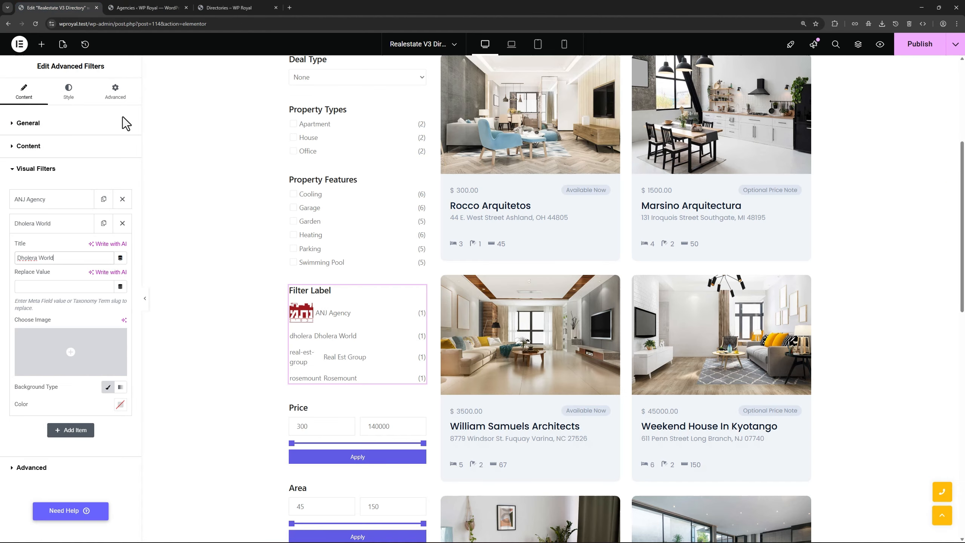
pyautogui.click(40, 287)
pyautogui.hotkey('ctrl', 'v')
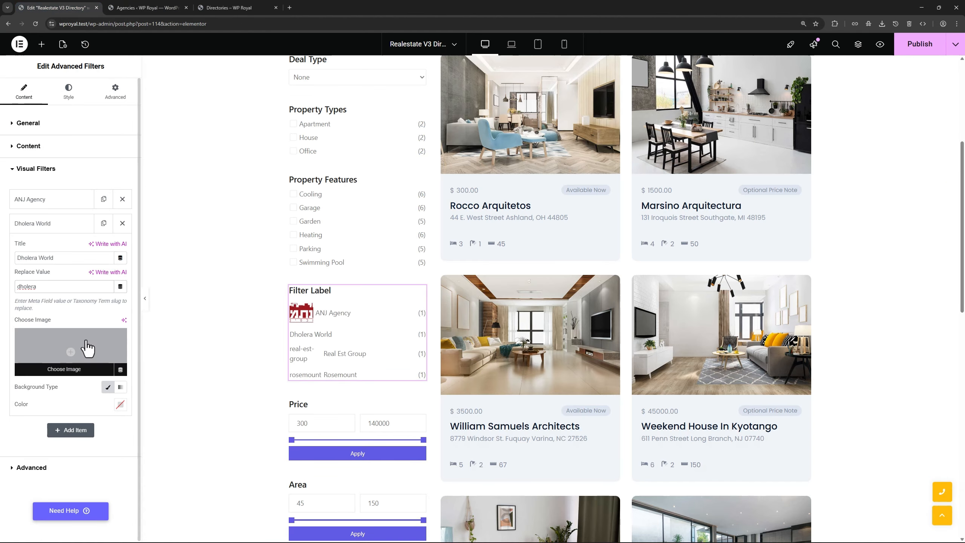
pyautogui.click(88, 348)
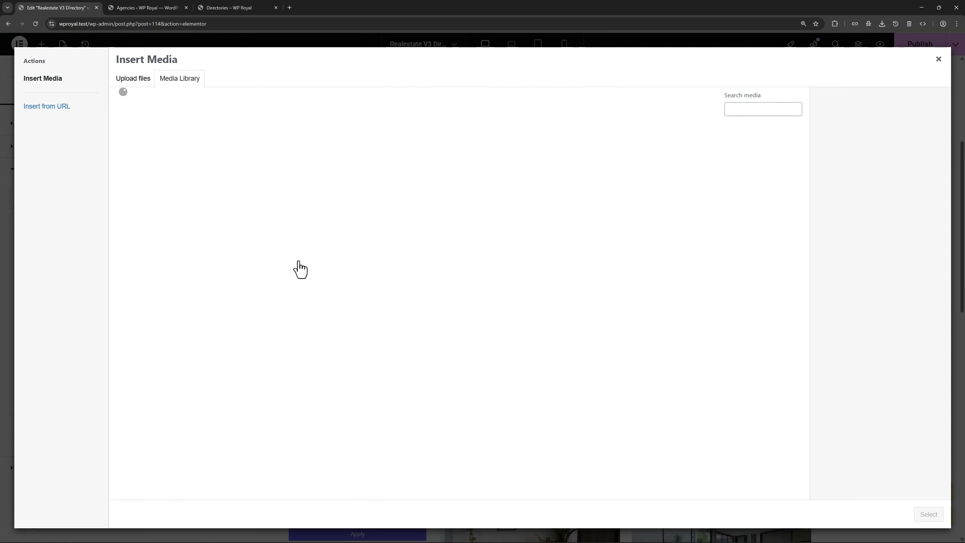
pyautogui.click(361, 163)
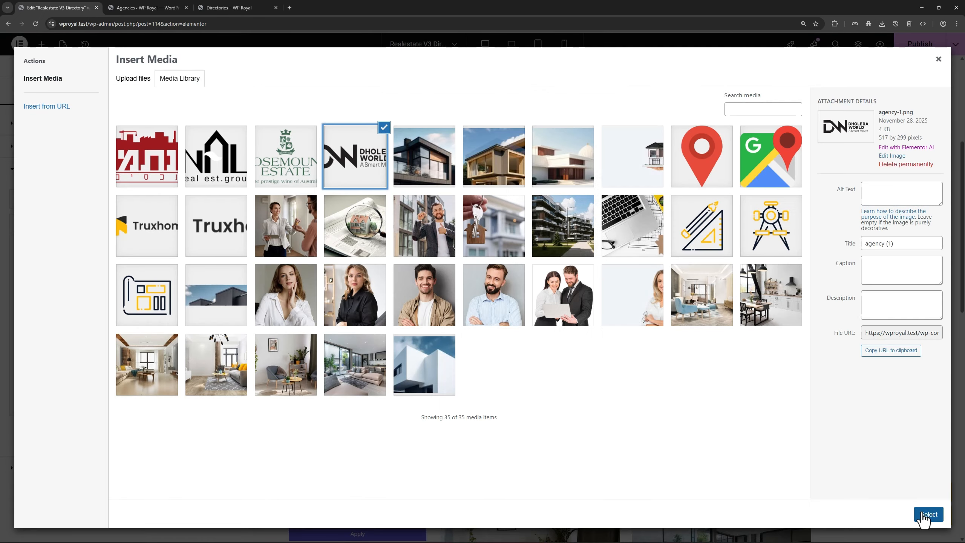
pyautogui.click(924, 517)
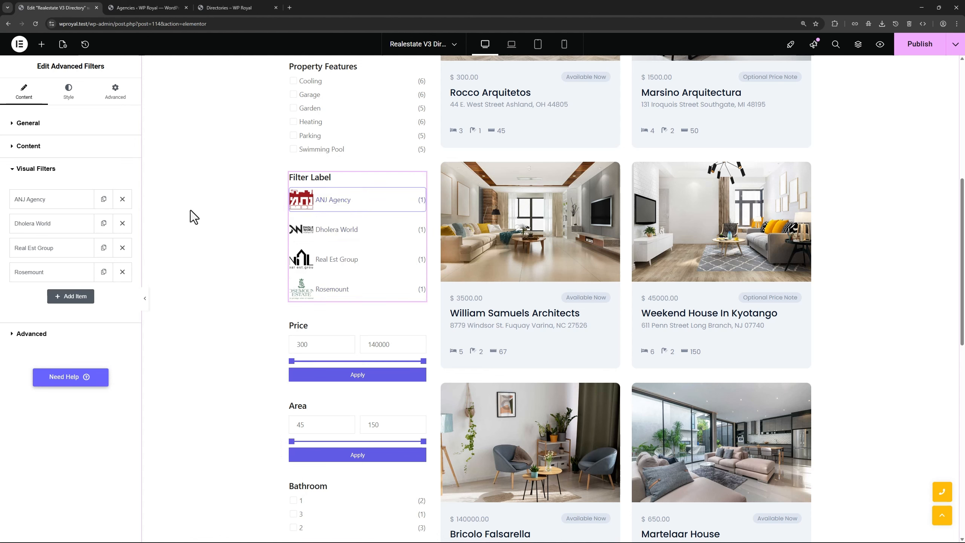
pyautogui.click(144, 8)
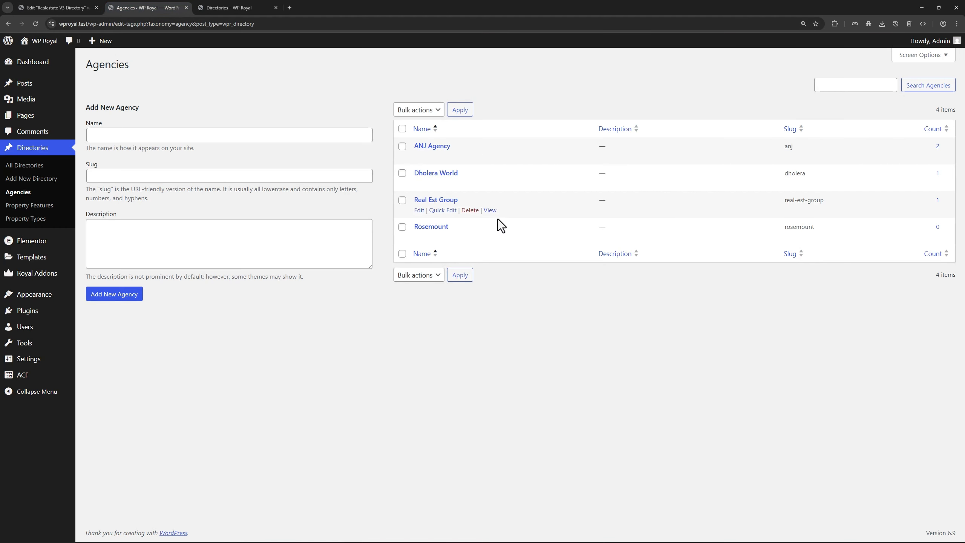
pyautogui.click(72, 9)
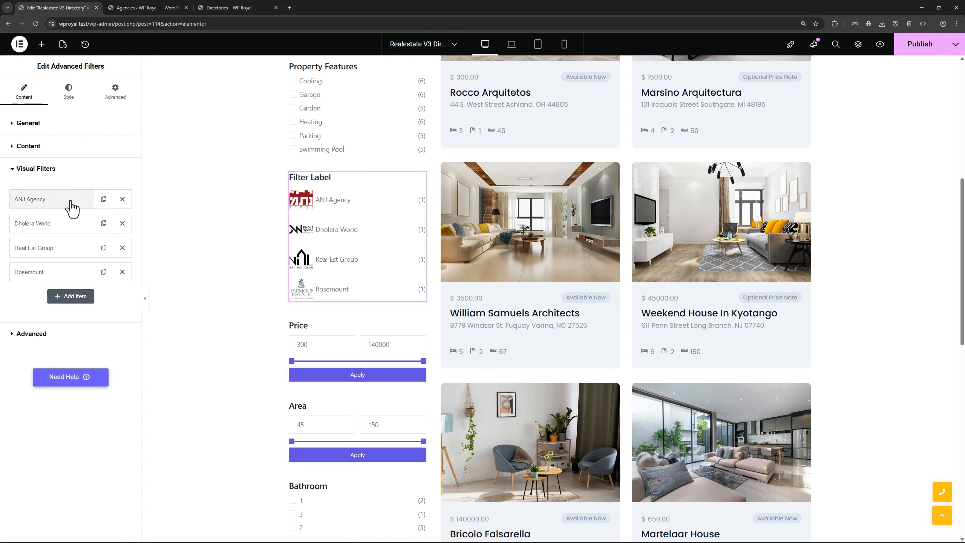
# Set the filter label to 'Agencies' and arrange its items in a horizontal layout
pyautogui.click(42, 149)
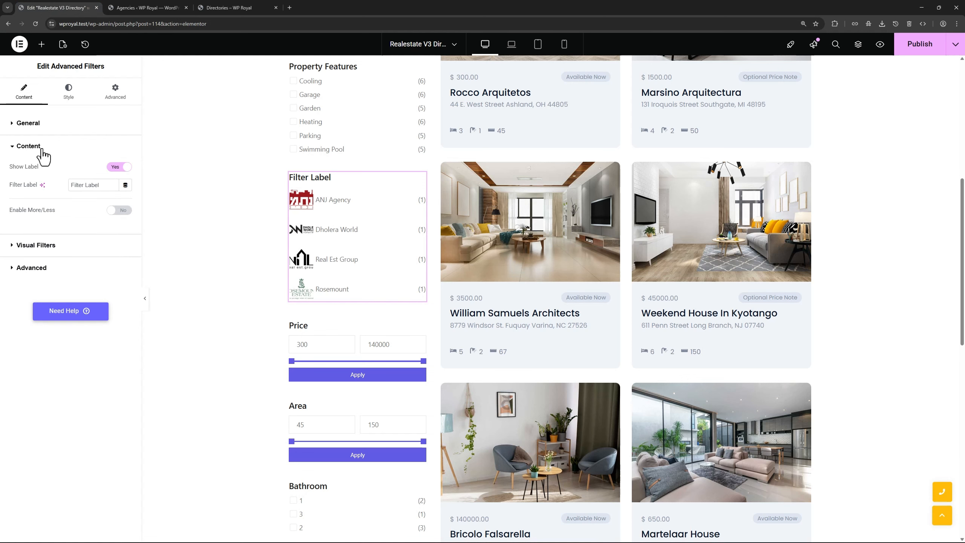
pyautogui.write('Agencies')
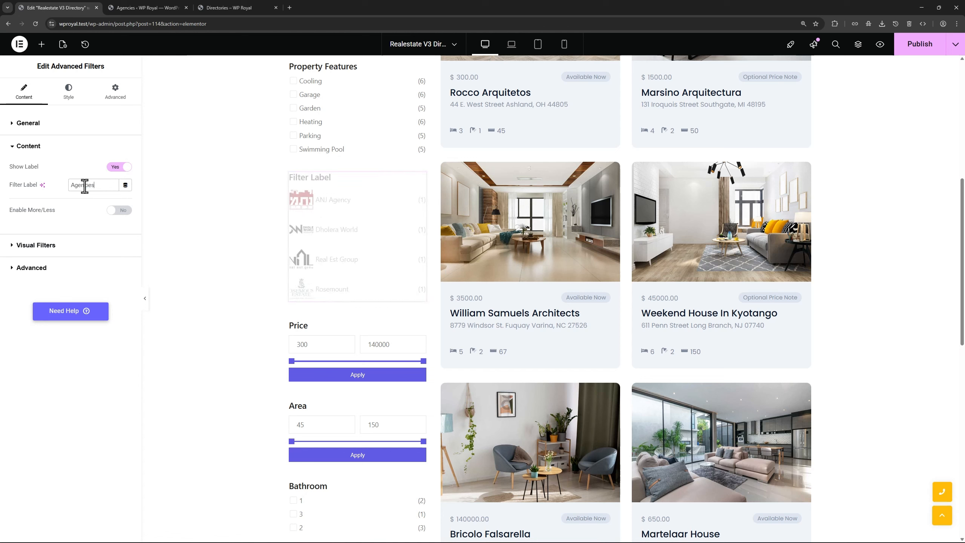
pyautogui.click(69, 98)
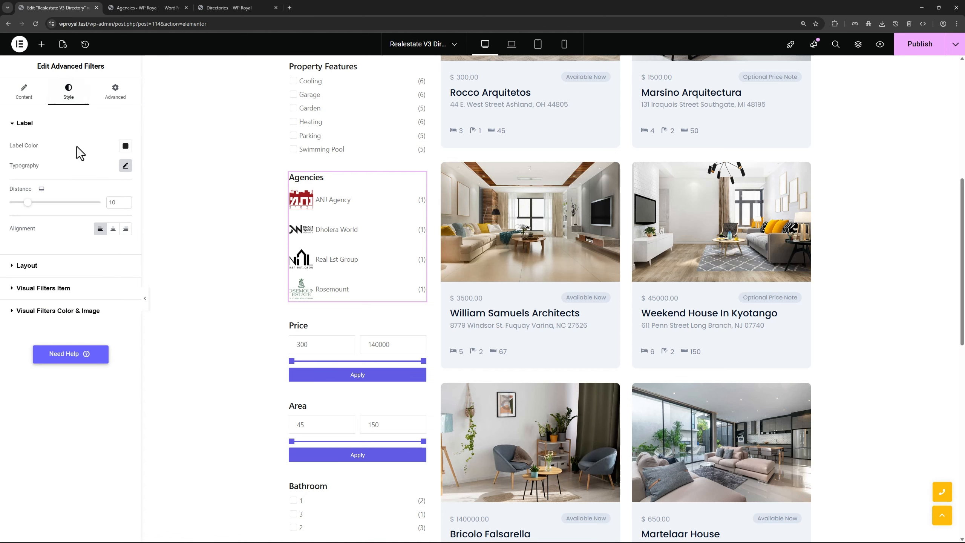
pyautogui.click(62, 266)
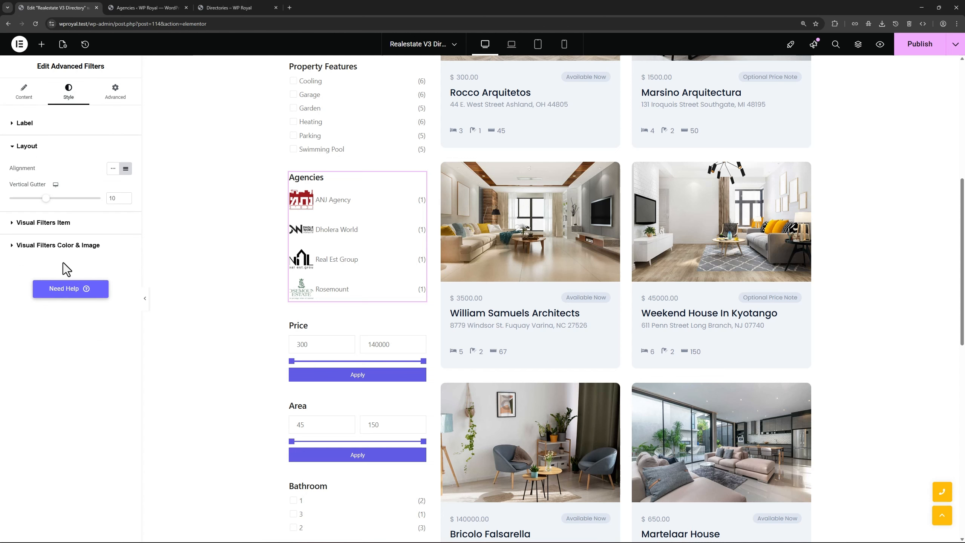
pyautogui.click(112, 169)
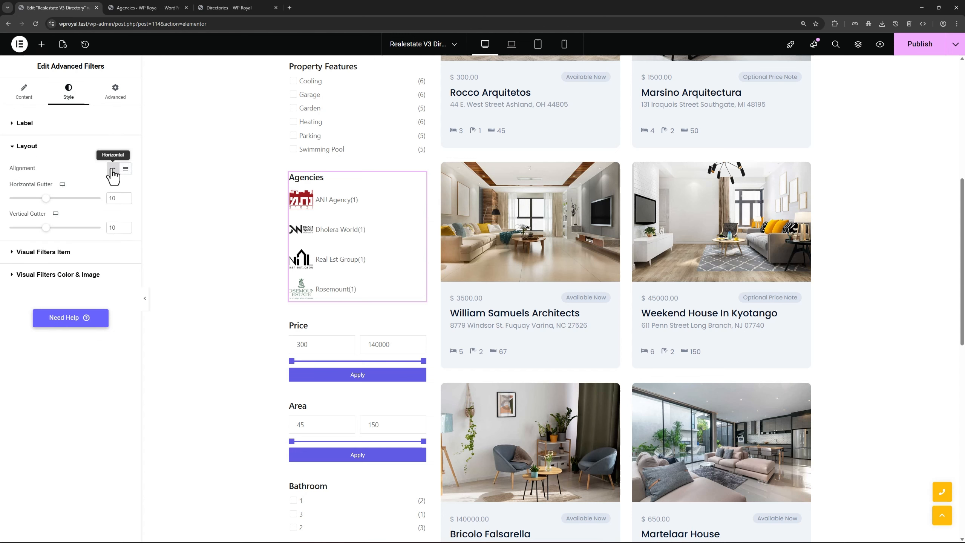
# Hide the item labels, set the horizontal gutter to 25, and publish the page
pyautogui.click(62, 253)
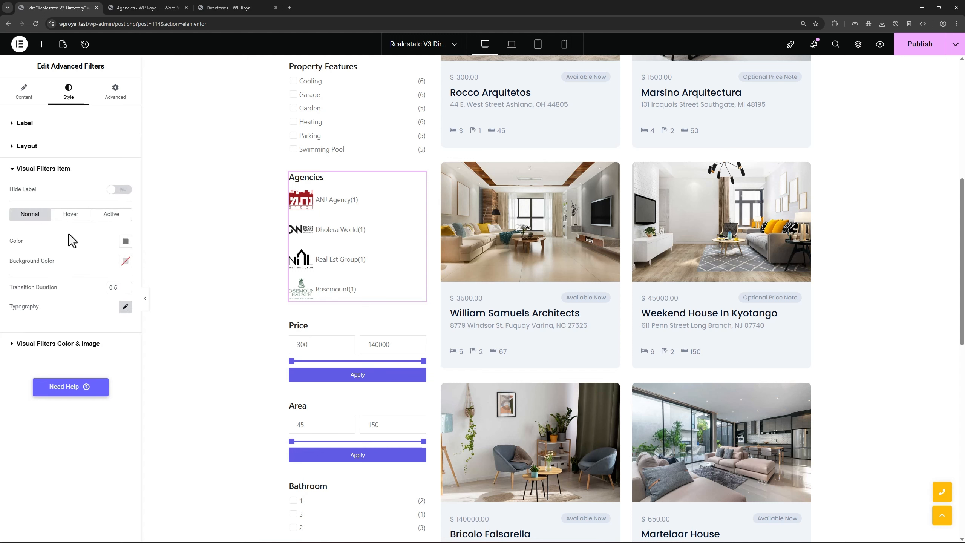
pyautogui.click(119, 190)
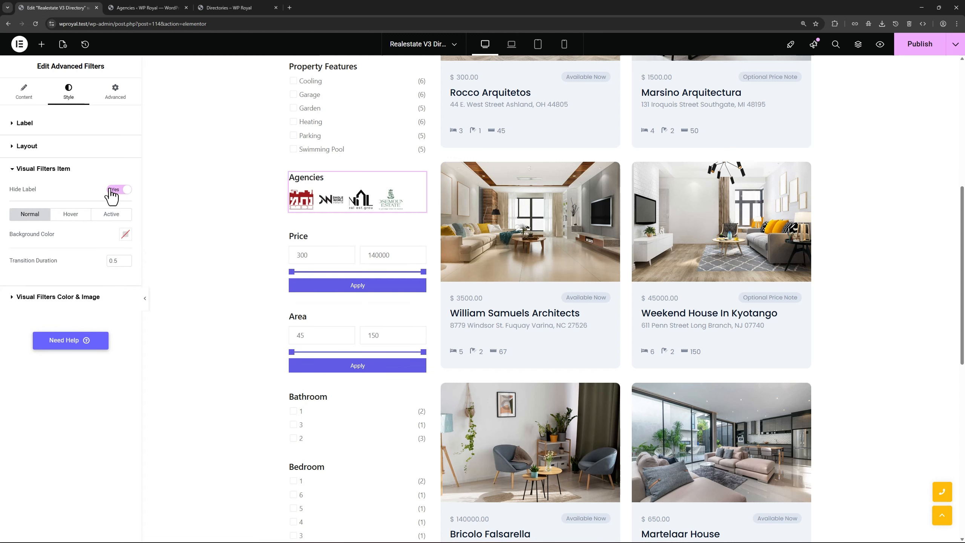
pyautogui.click(33, 151)
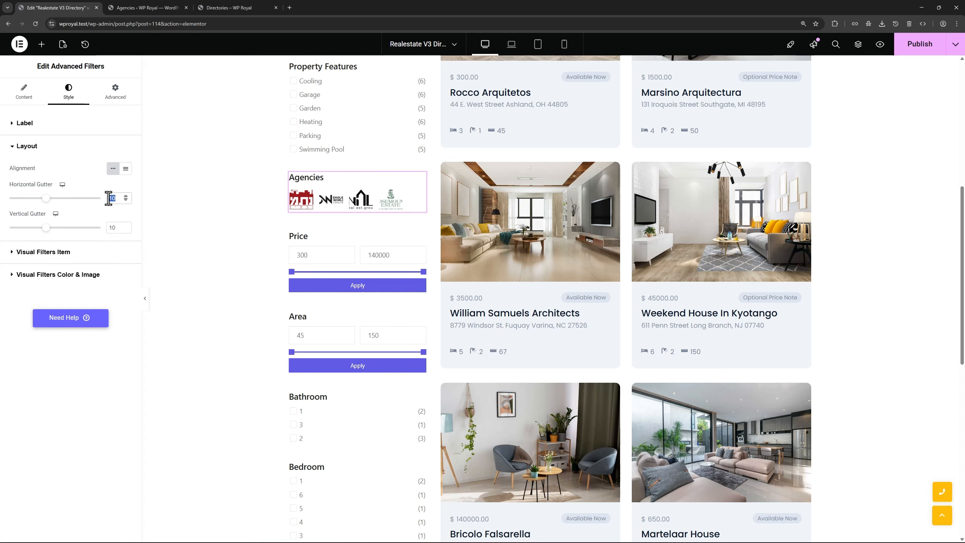
pyautogui.write('25')
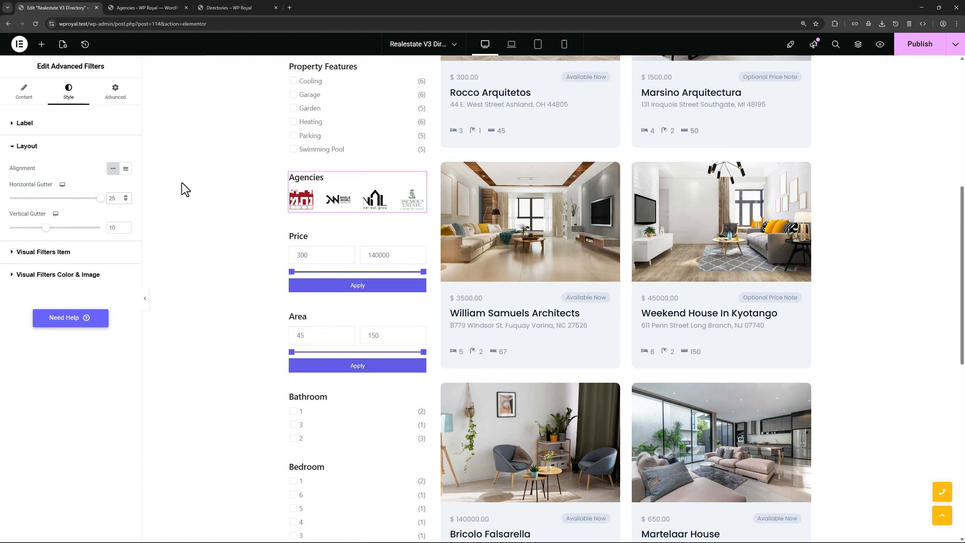
pyautogui.click(907, 49)
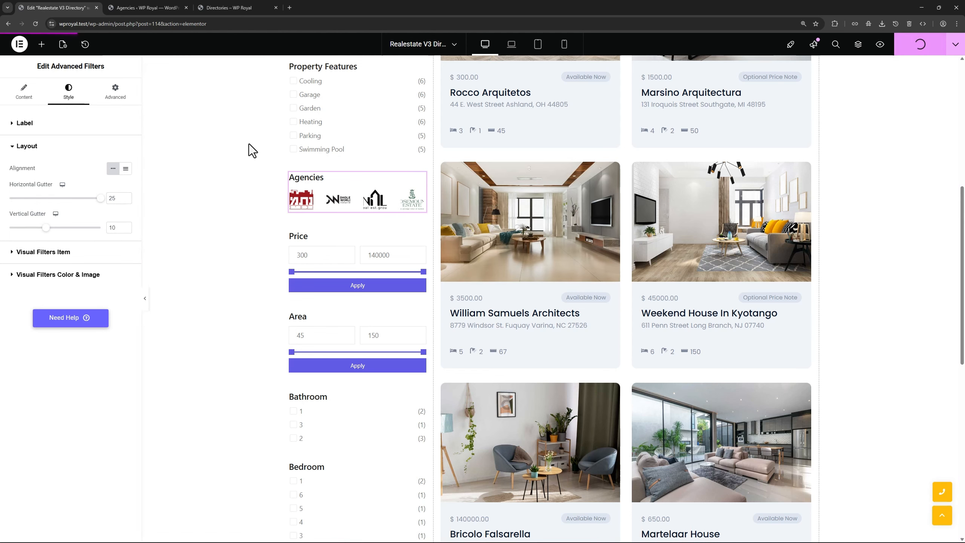
# Reload the live Directory page and filter the listings by the Real Est Group logo
pyautogui.click(224, 5)
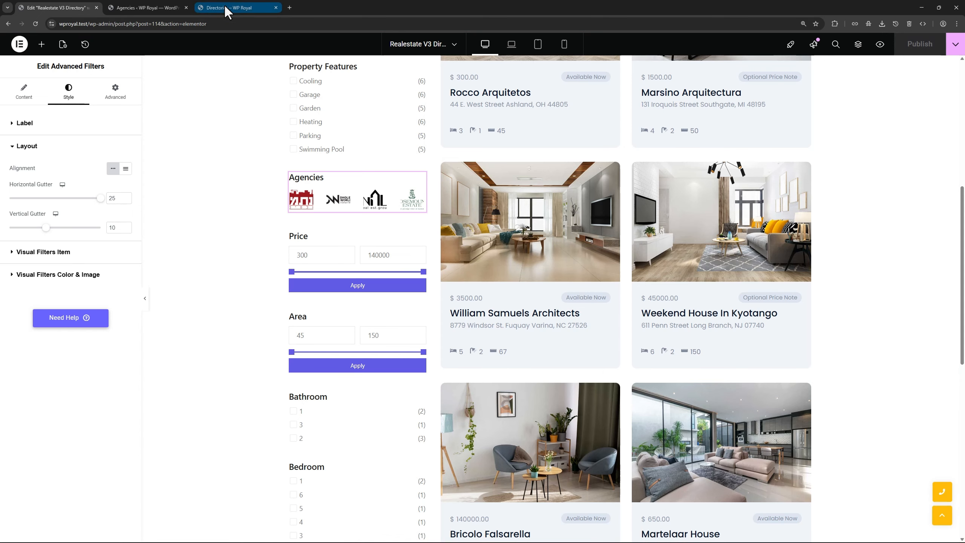
pyautogui.click(35, 24)
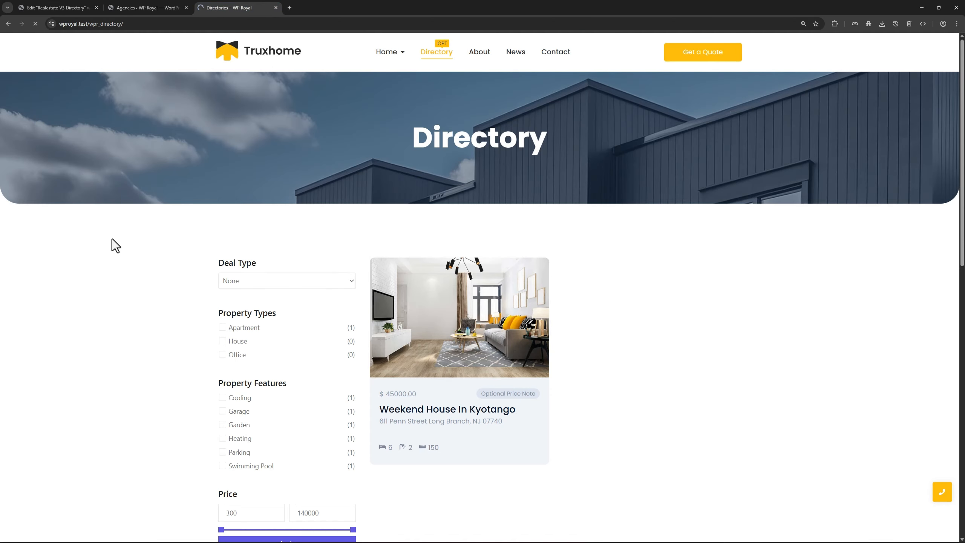
pyautogui.scroll(-5, 140, 255)
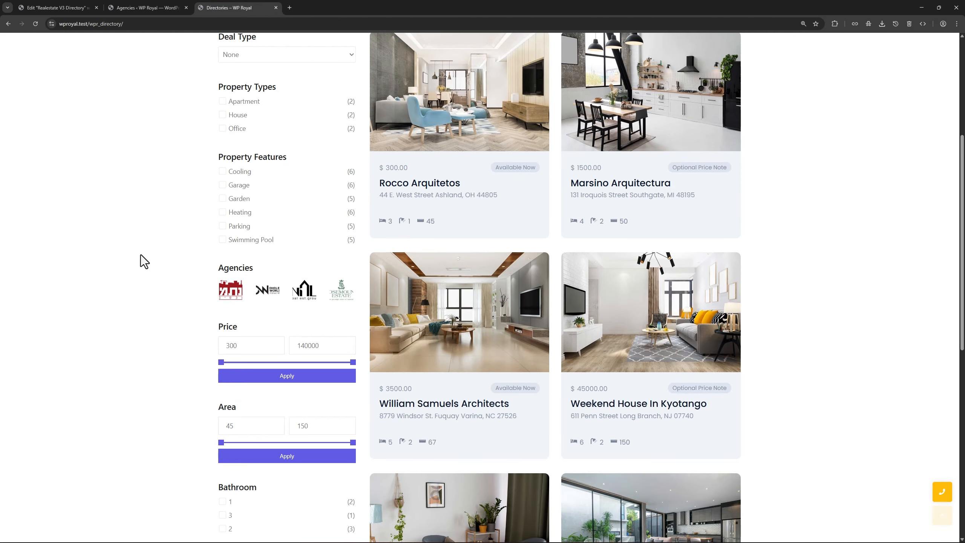
pyautogui.click(304, 290)
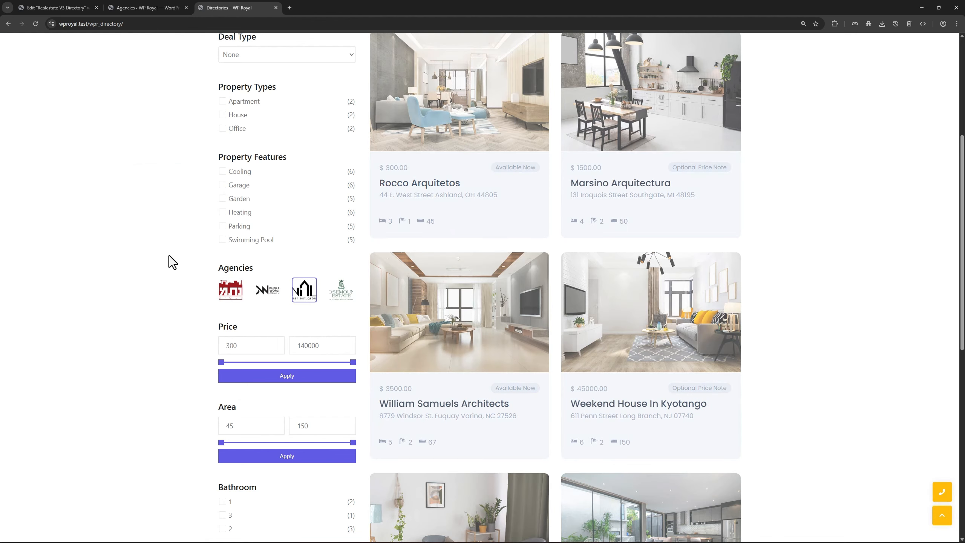